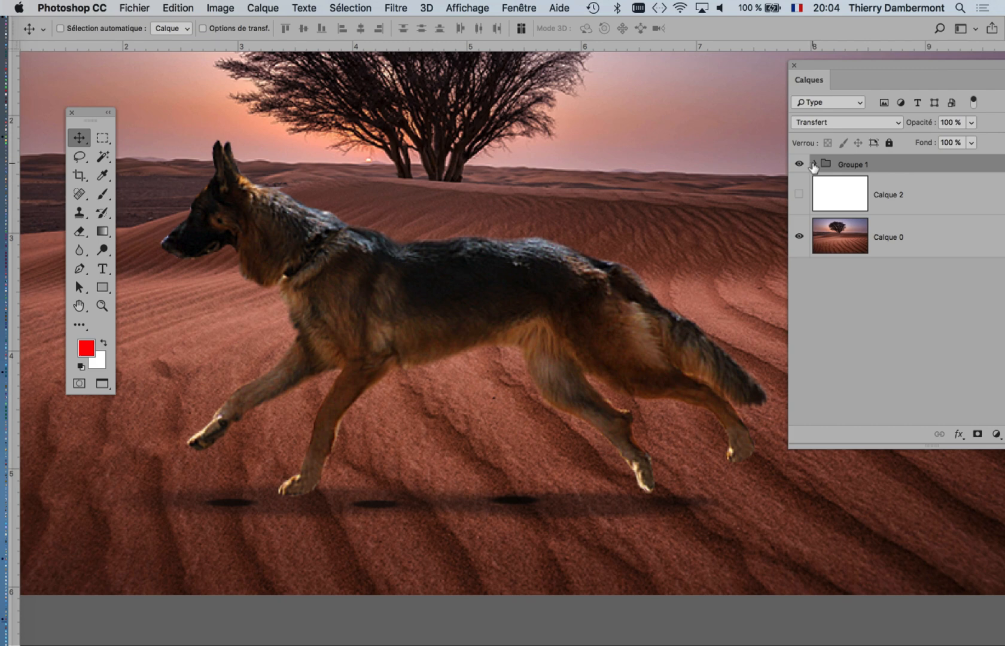
Save the desert dog montage, then close it and the other open dog document
left_click(813, 165)
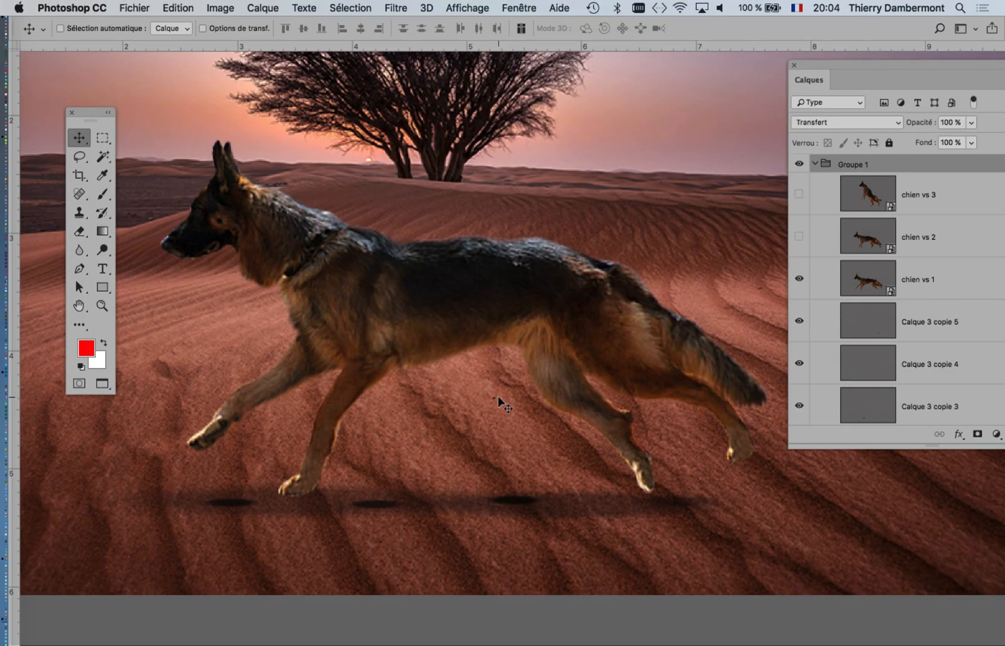
left_click(814, 163)
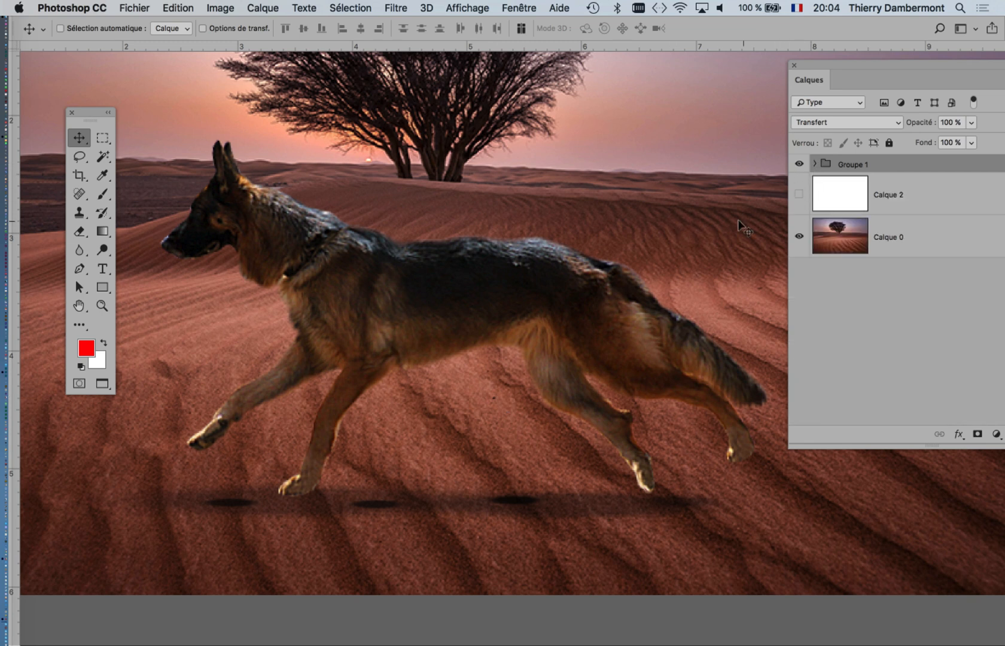
left_click(139, 7)
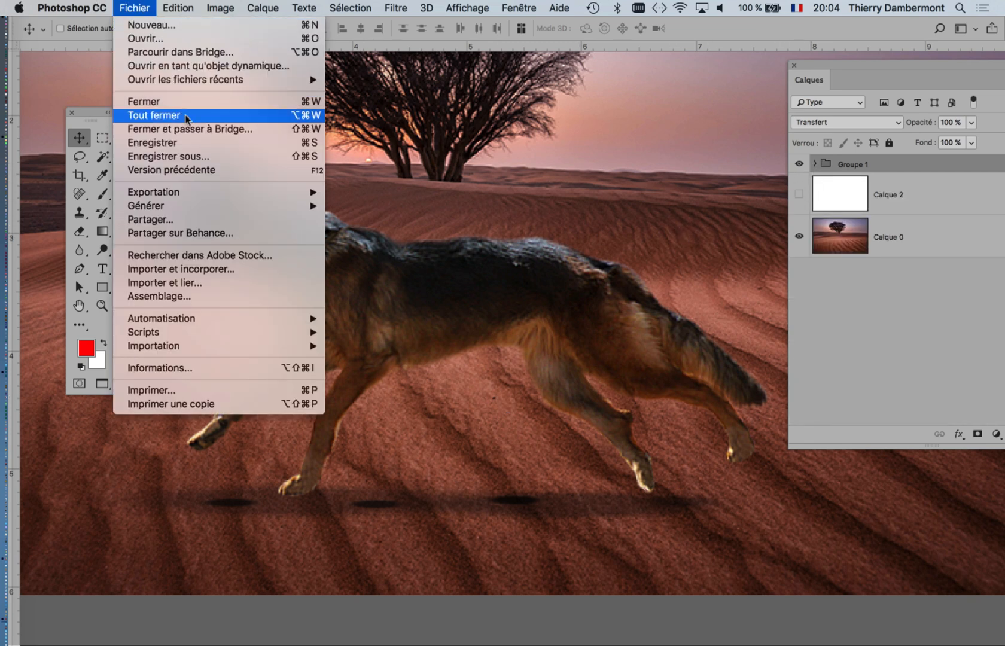
left_click(192, 145)
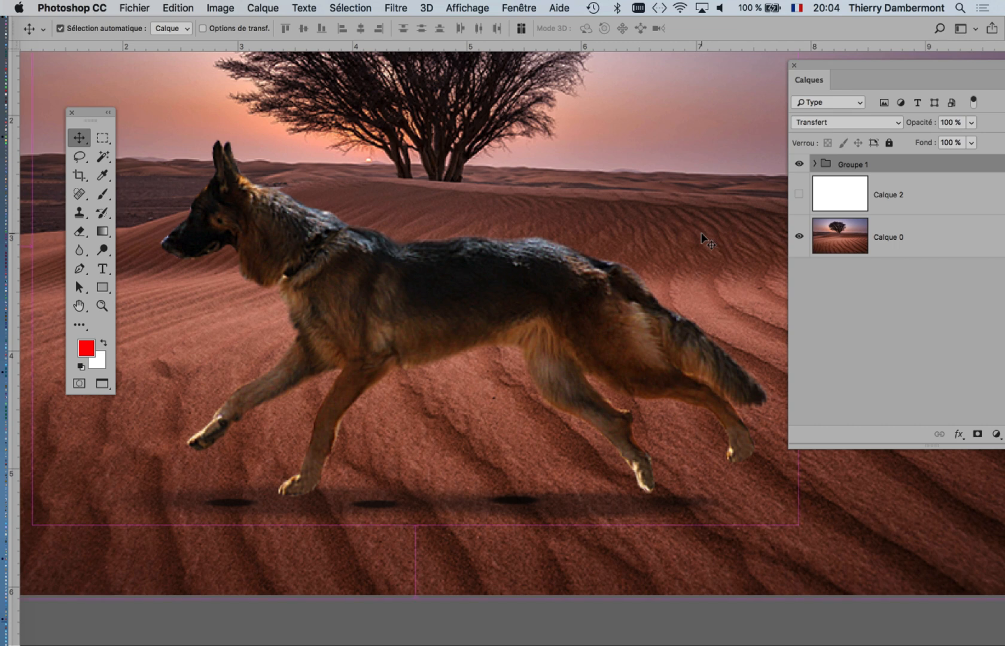
key("super+w")
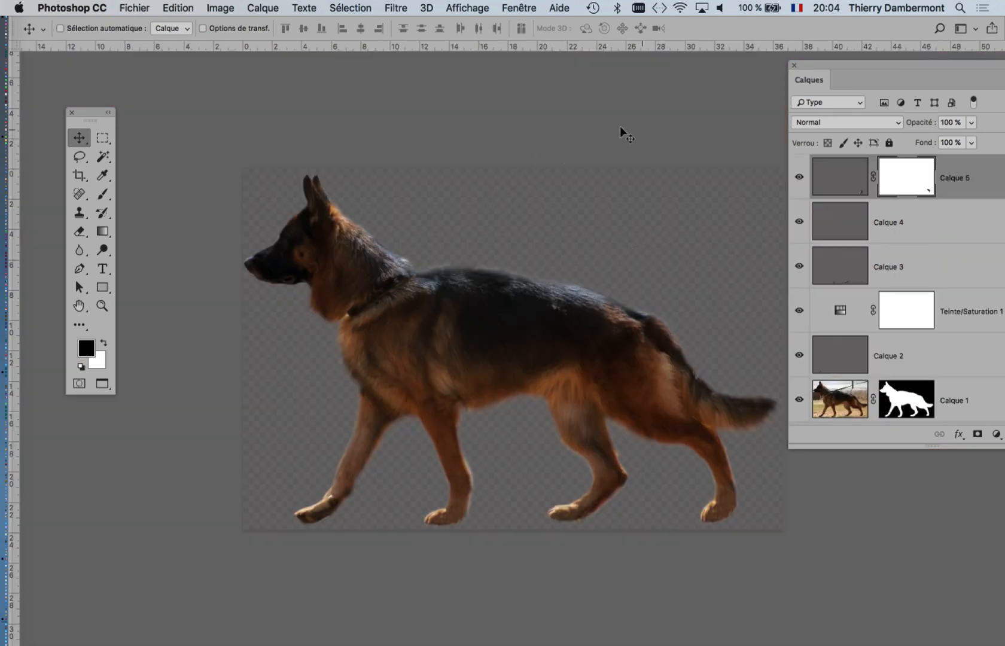
key("super+w")
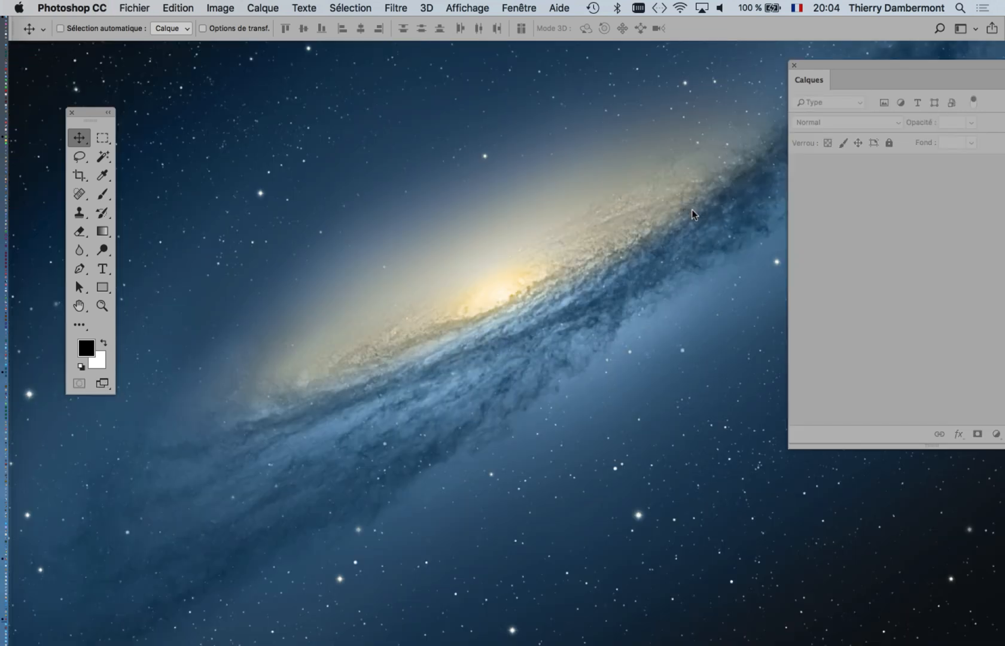
Switch to Finder and show the detourages-complexes-avril-2019 folder in a new window
left_click(134, 8)
key("super+Tab")
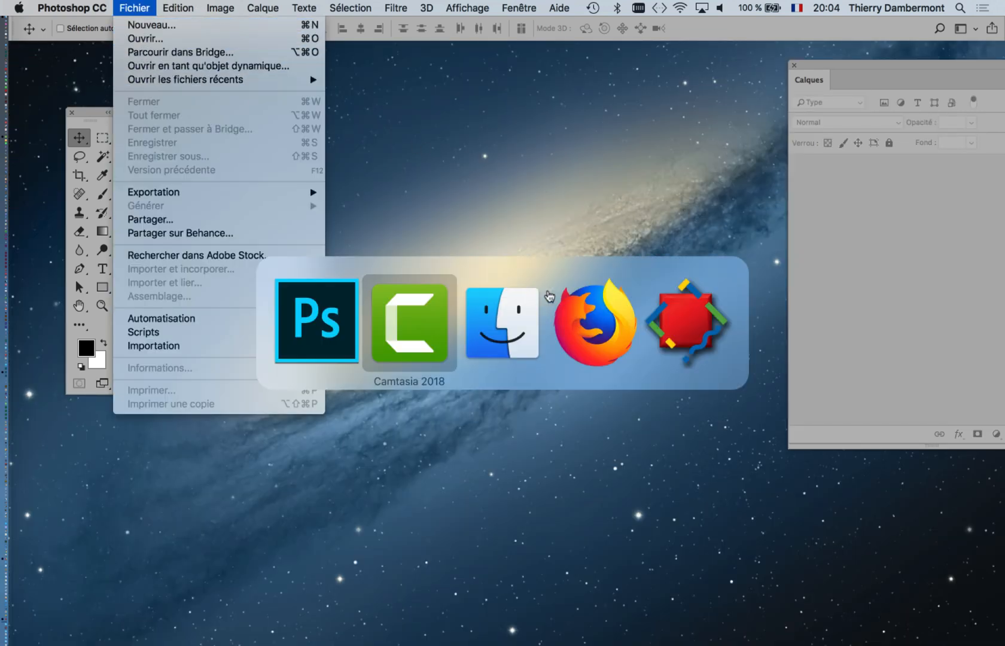
key("super+Tab")
left_click(96, 7)
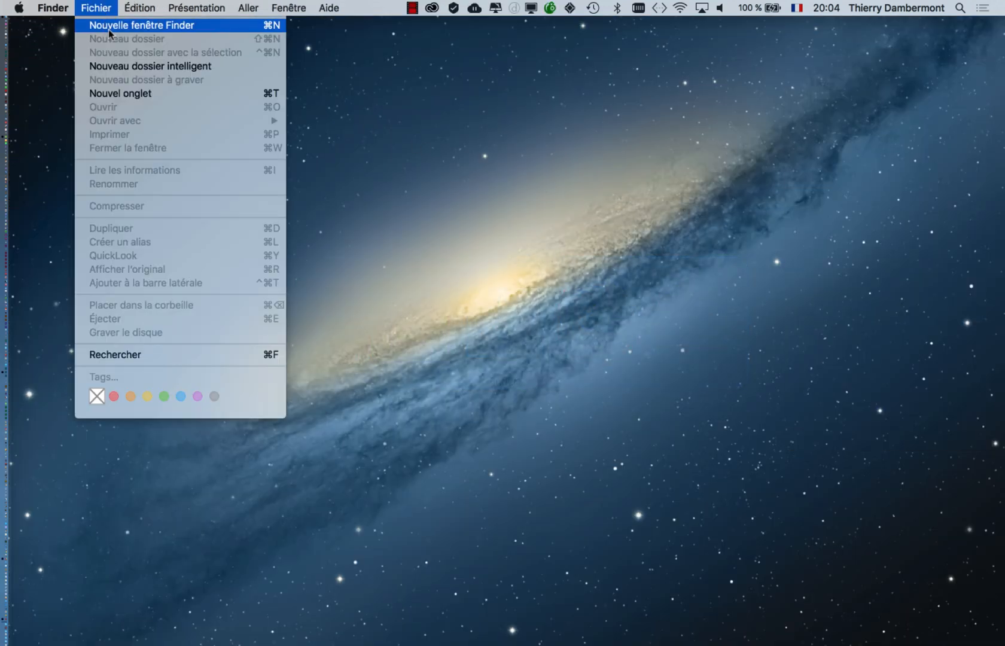
left_click(108, 29)
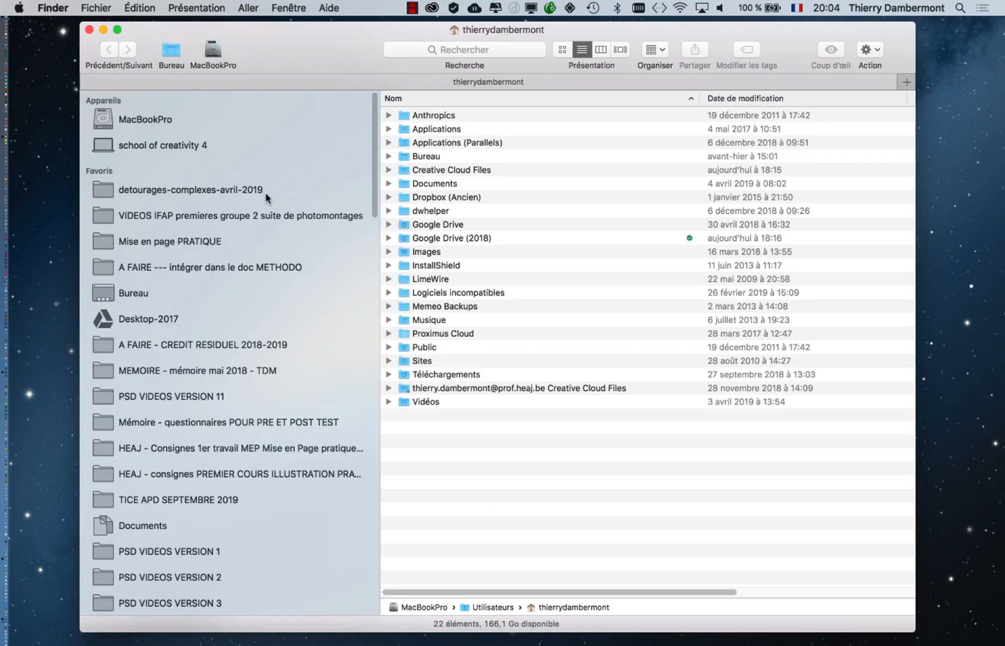
left_click(207, 190)
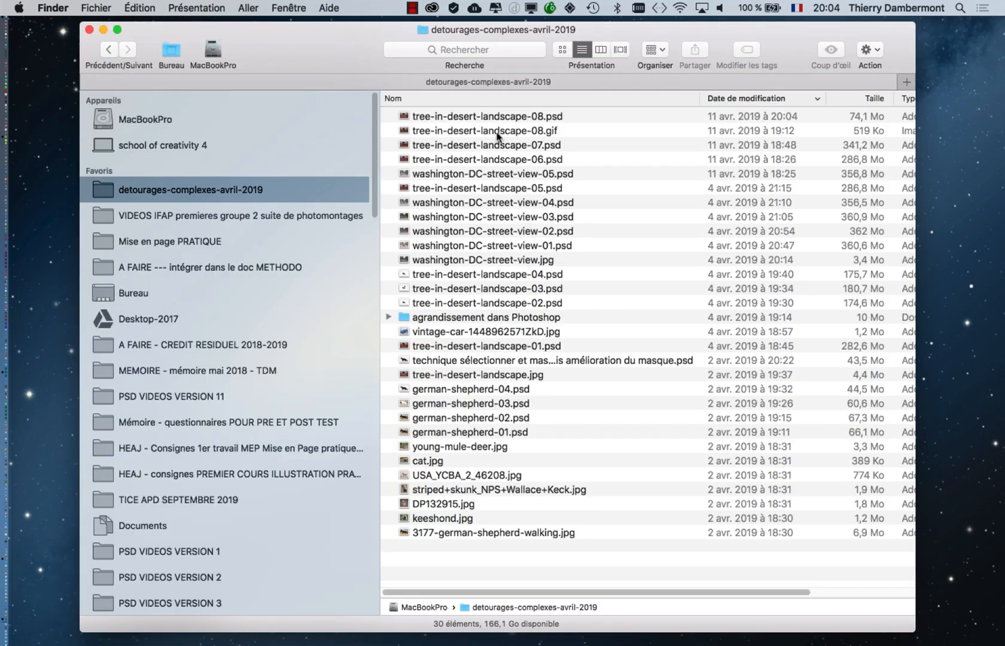
Open washington-DC-street-view-04.psd in Photoshop and display it in full-screen mode with the menu bar
left_click(611, 203)
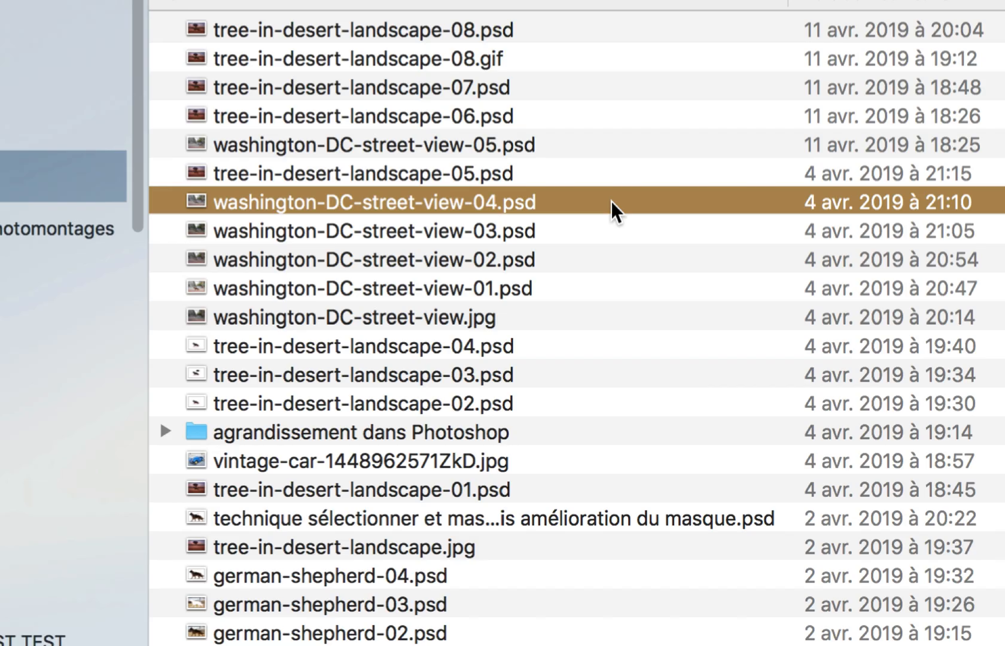
double_click(611, 201)
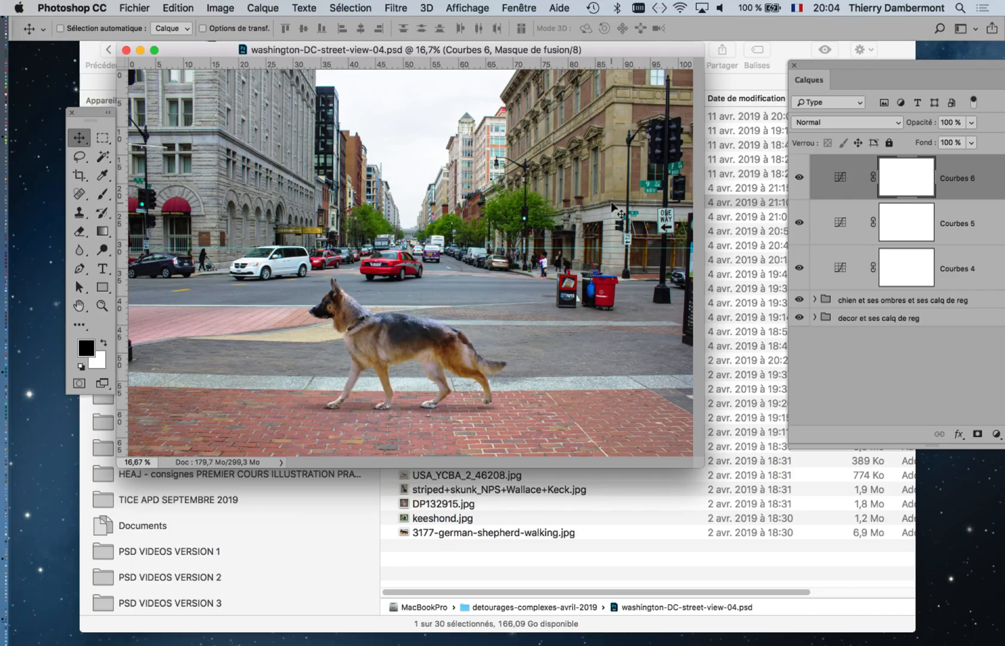
key("super")
key("f")
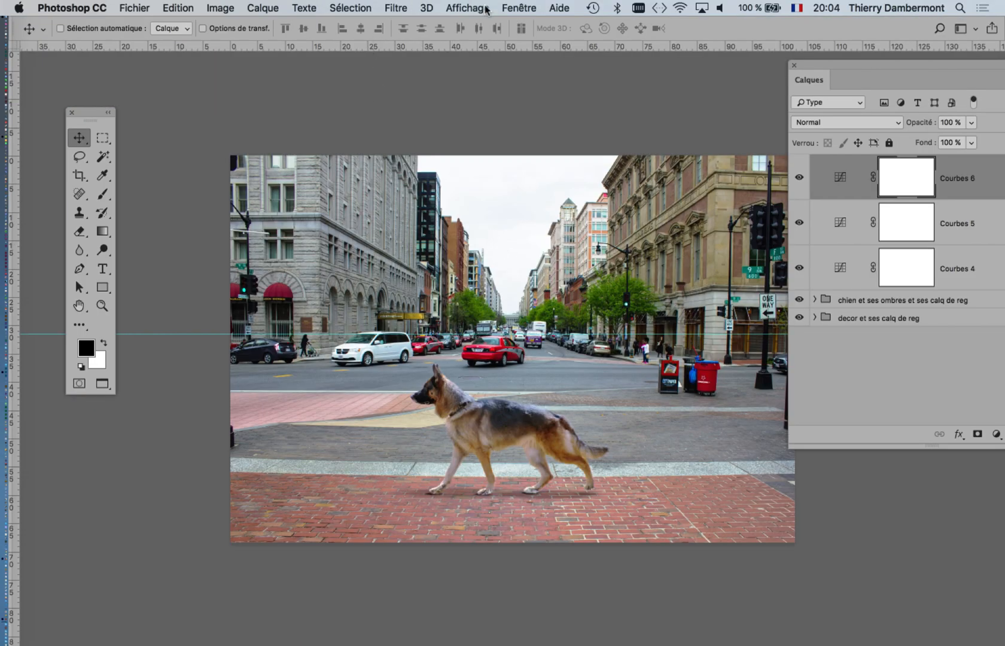
Hide the guides over the street image
left_click_drag(484, 170, 394, 155)
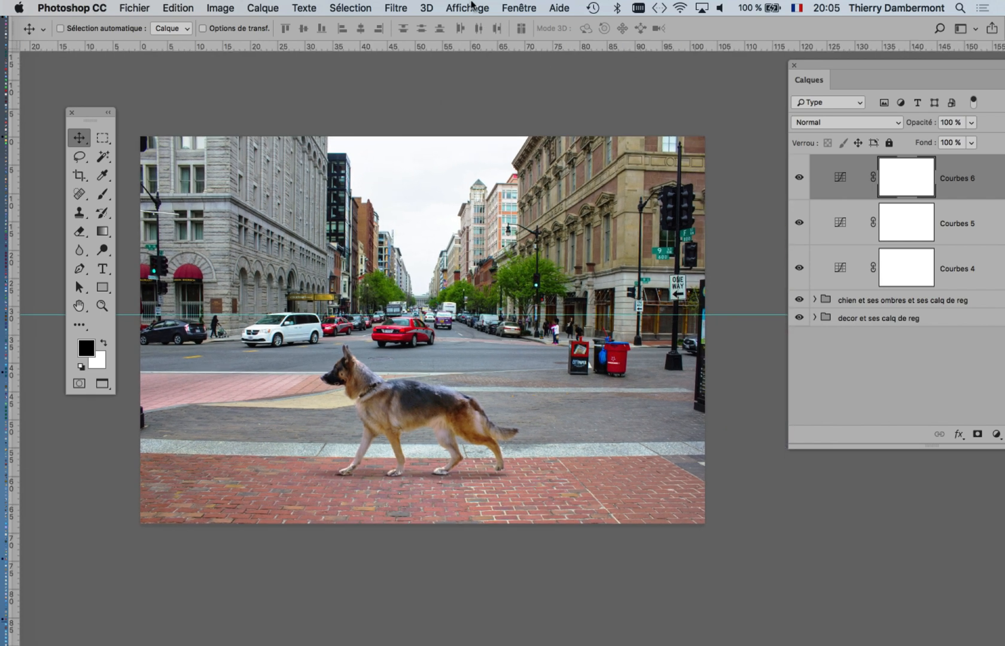
left_click(469, 8)
mouse_move(511, 256)
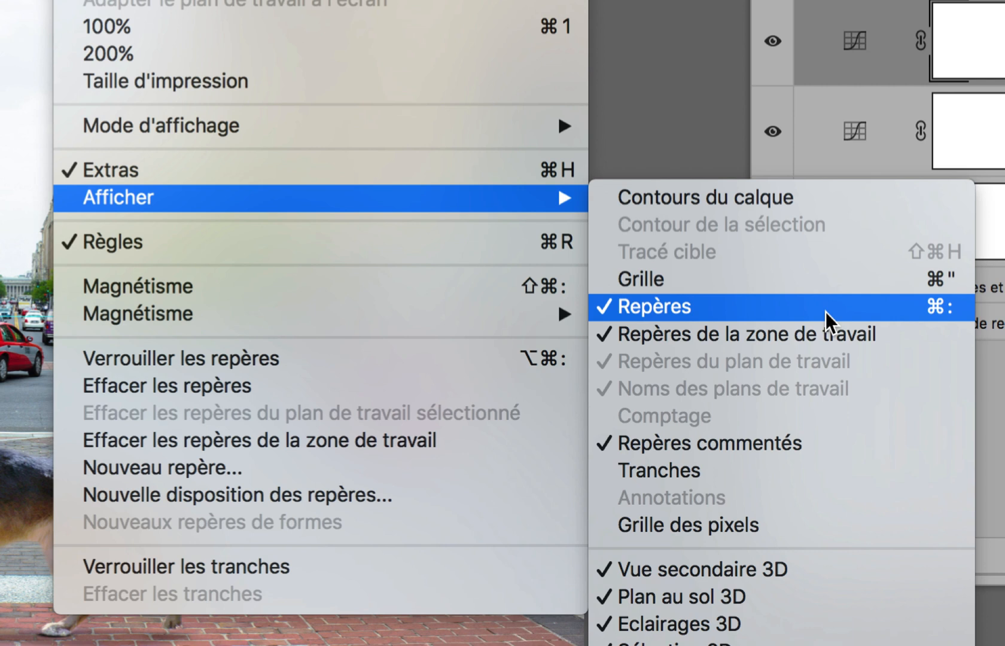
left_click(825, 311)
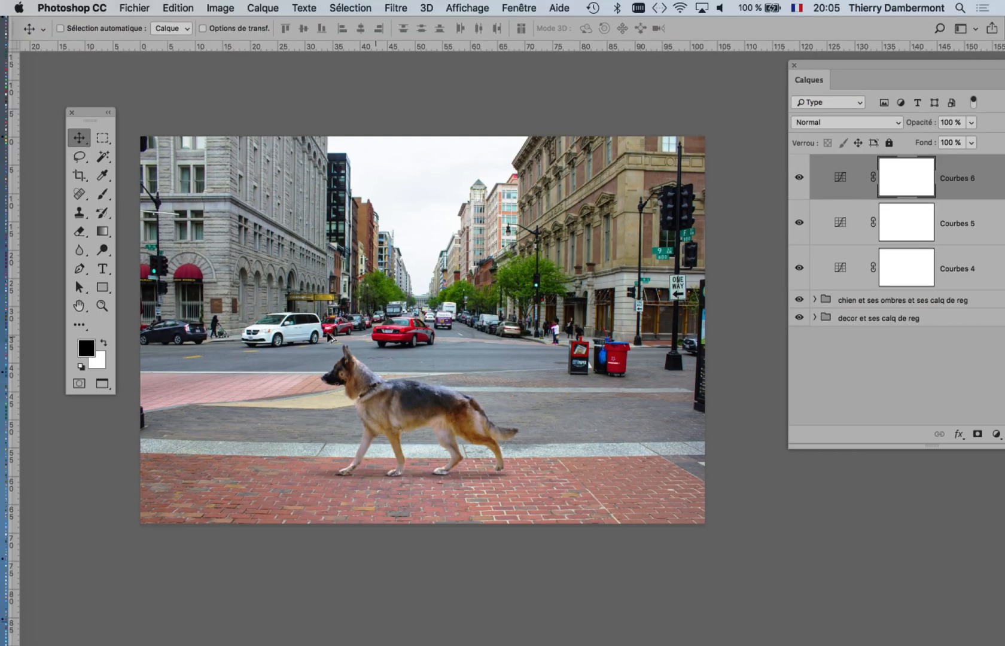
Enlarge the street image in the workspace, then move the floating Layers panel fully into view and make it narrower
scroll(327, 333, "up", 3)
scroll(361, 303, "down", 3)
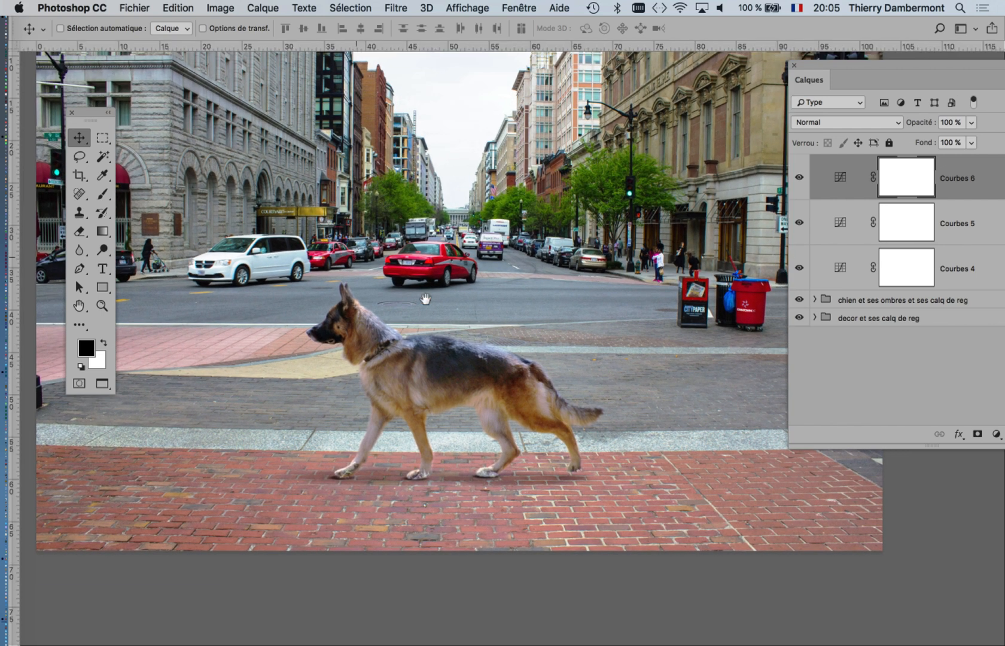
scroll(500, 294, "down", 2)
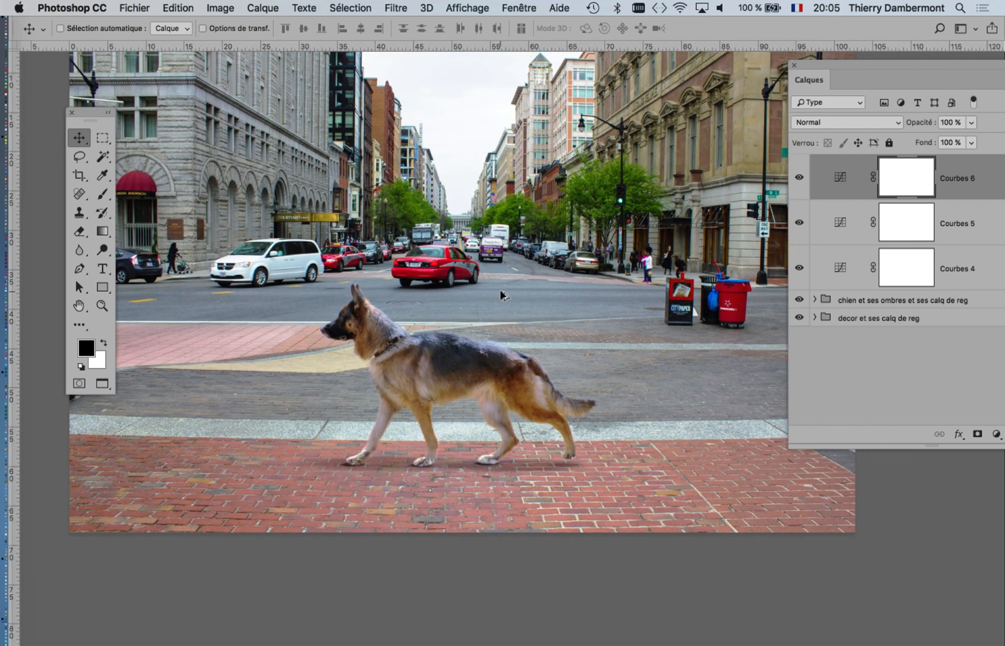
left_click_drag(494, 297, 501, 360)
key("super+r")
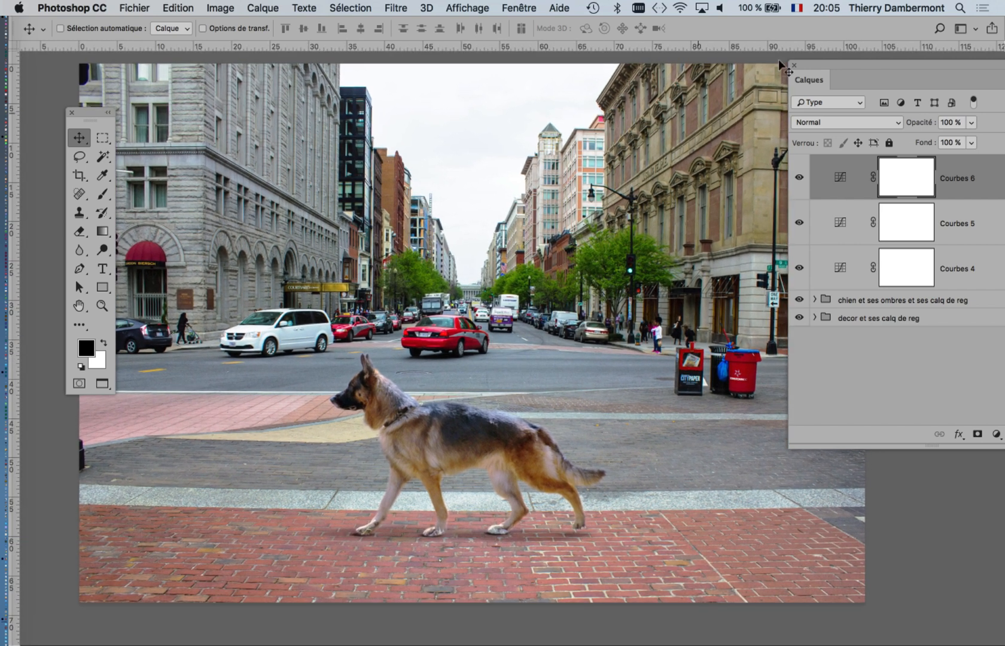
left_click_drag(824, 67, 715, 66)
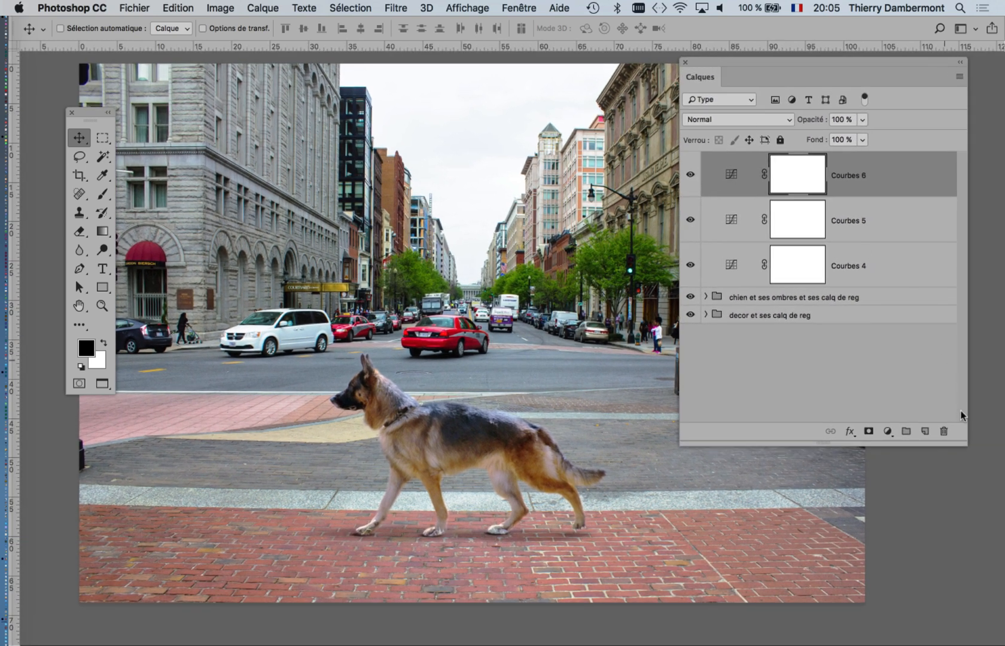
left_click_drag(964, 443, 911, 436)
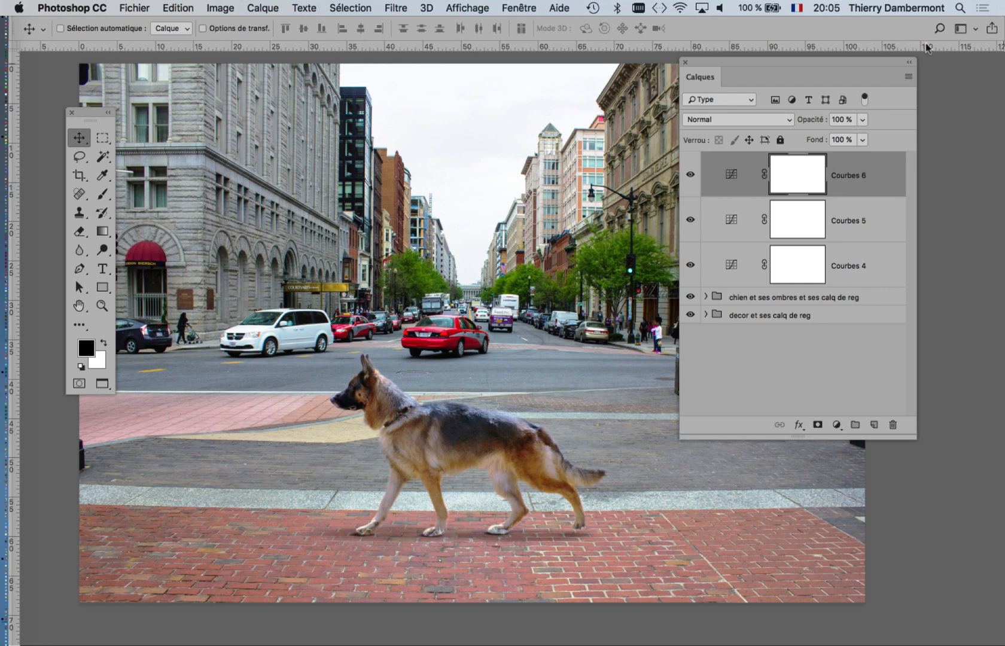
left_click_drag(724, 68, 777, 107)
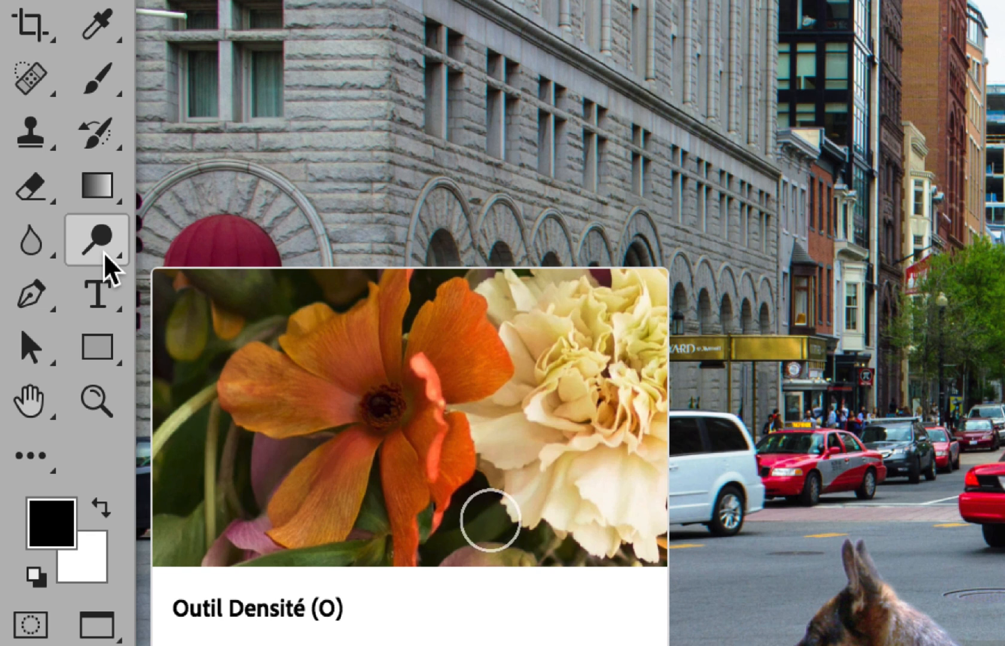
Show the variants of the toning tools and activate the Densité - (Dodge) tool
left_click(103, 257)
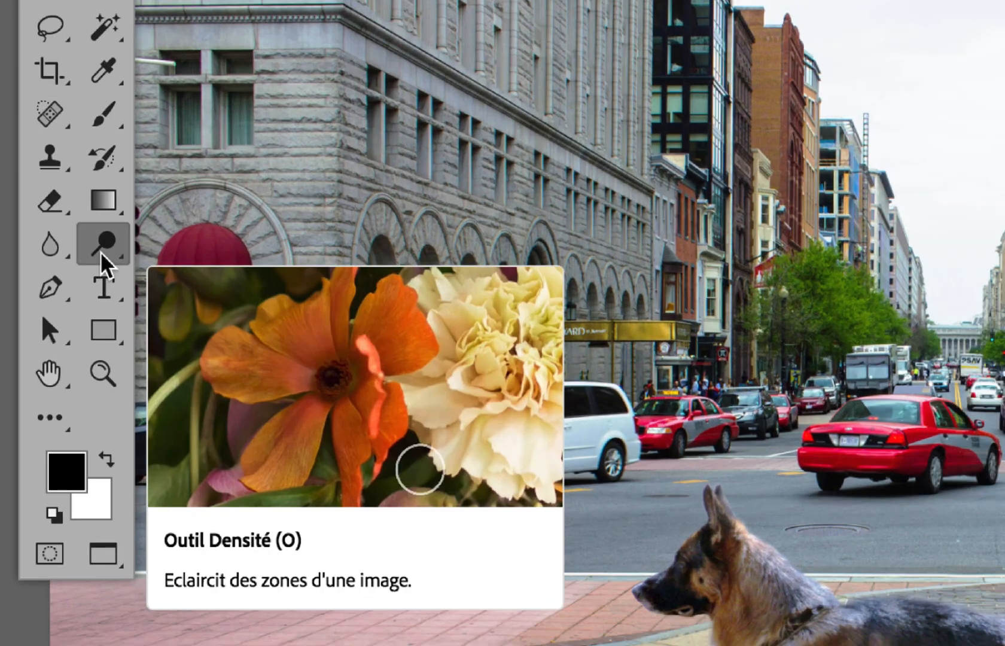
right_click(100, 251)
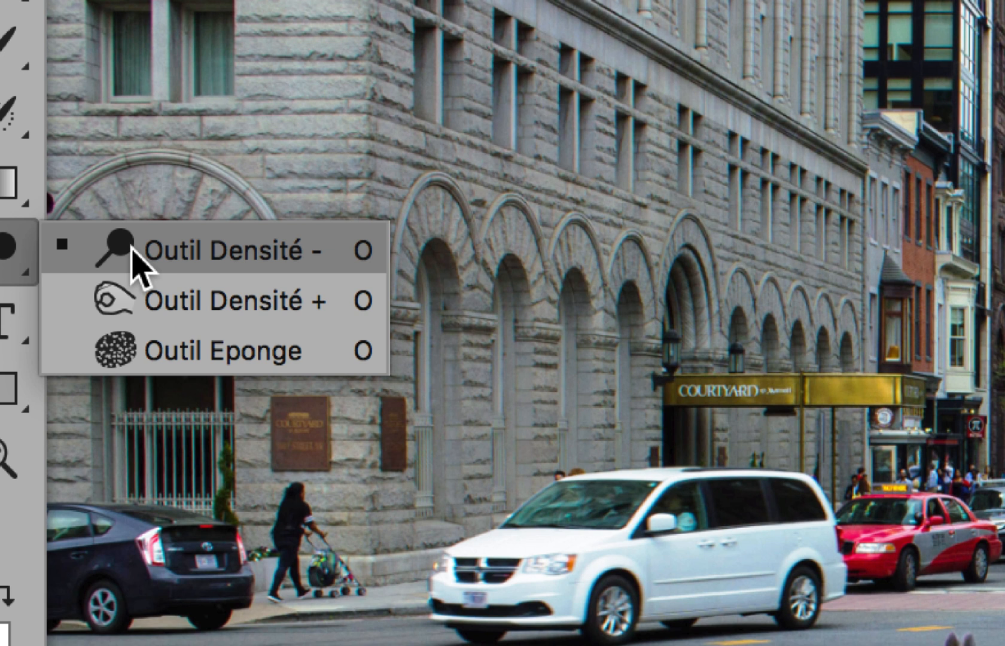
left_click(130, 246)
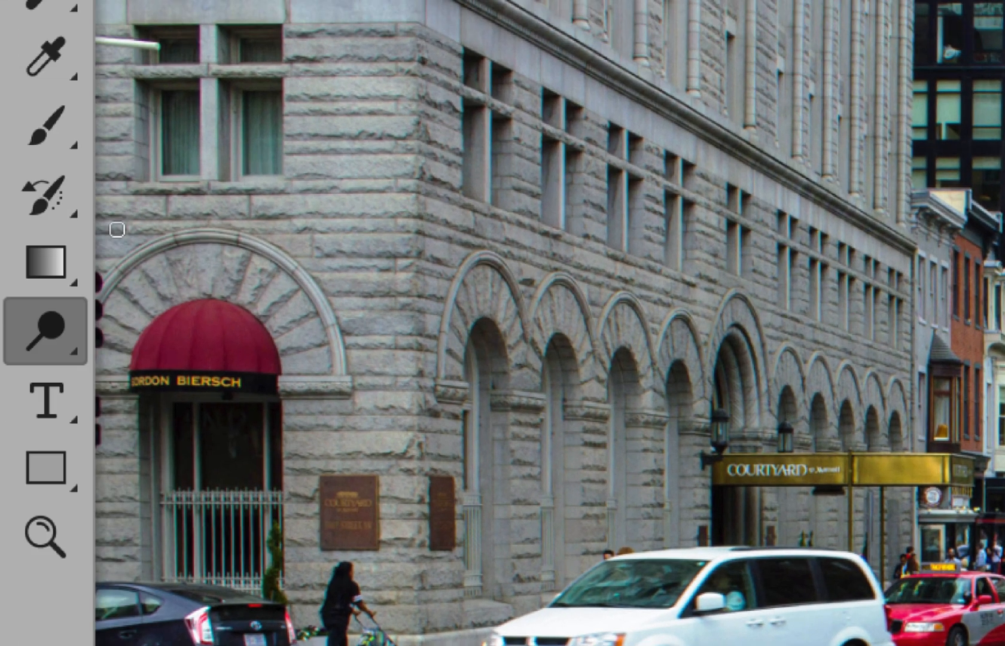
right_click(3, 239)
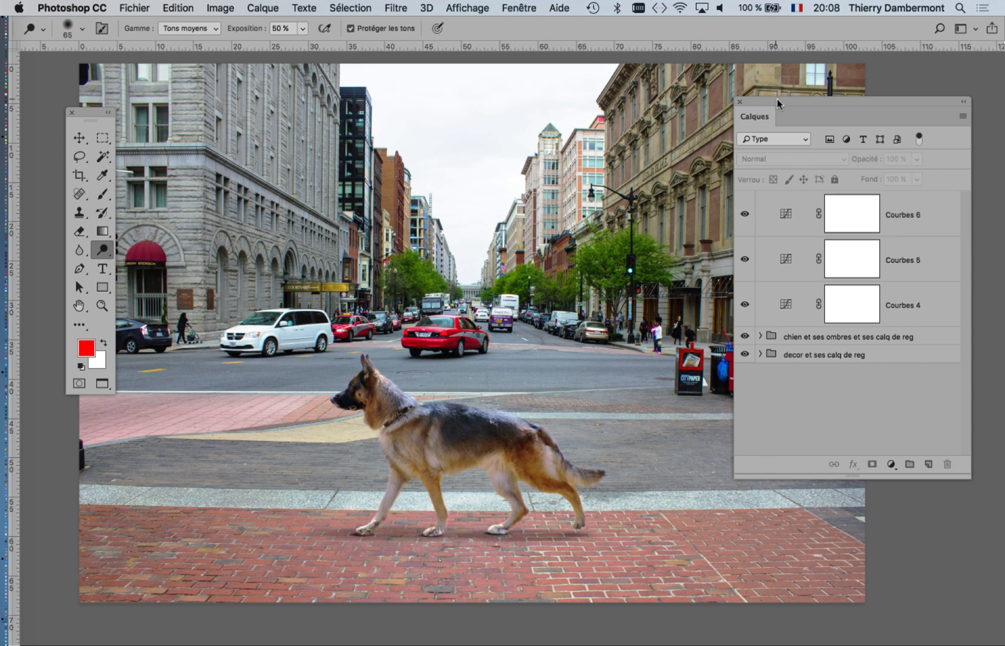
Add an empty layer above the Courbes 6 adjustment layer, keep it active and reposition the Layers panel
left_click_drag(777, 99, 750, 102)
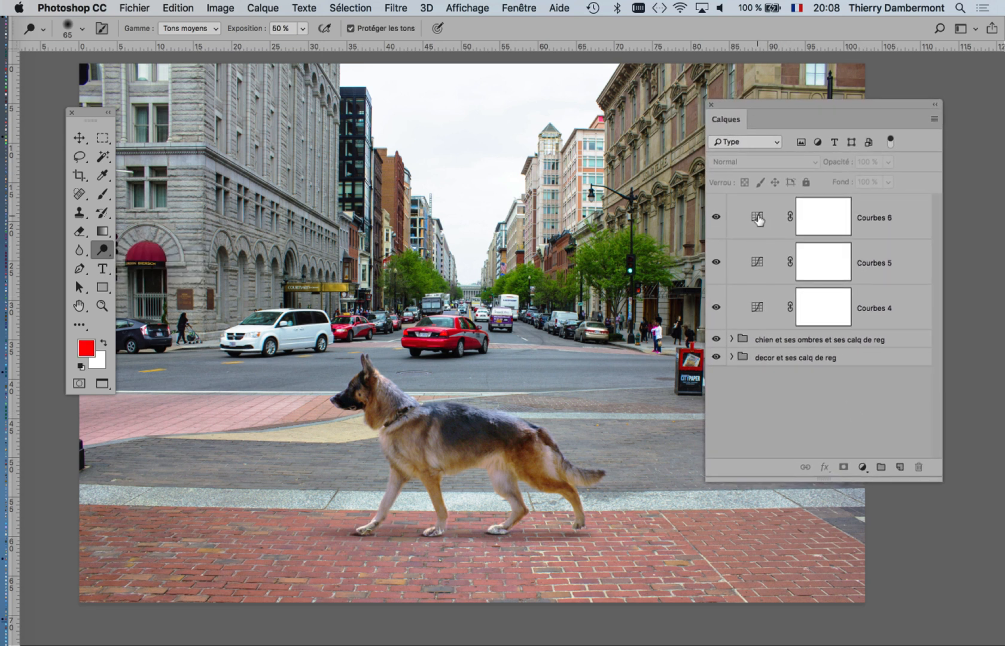
left_click(757, 219)
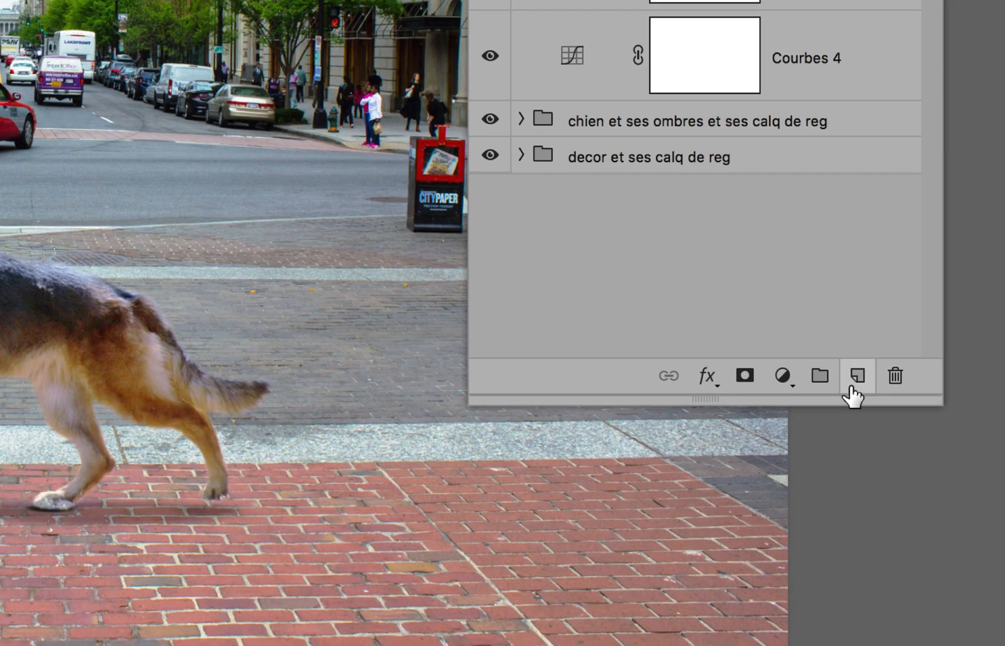
left_click(852, 387)
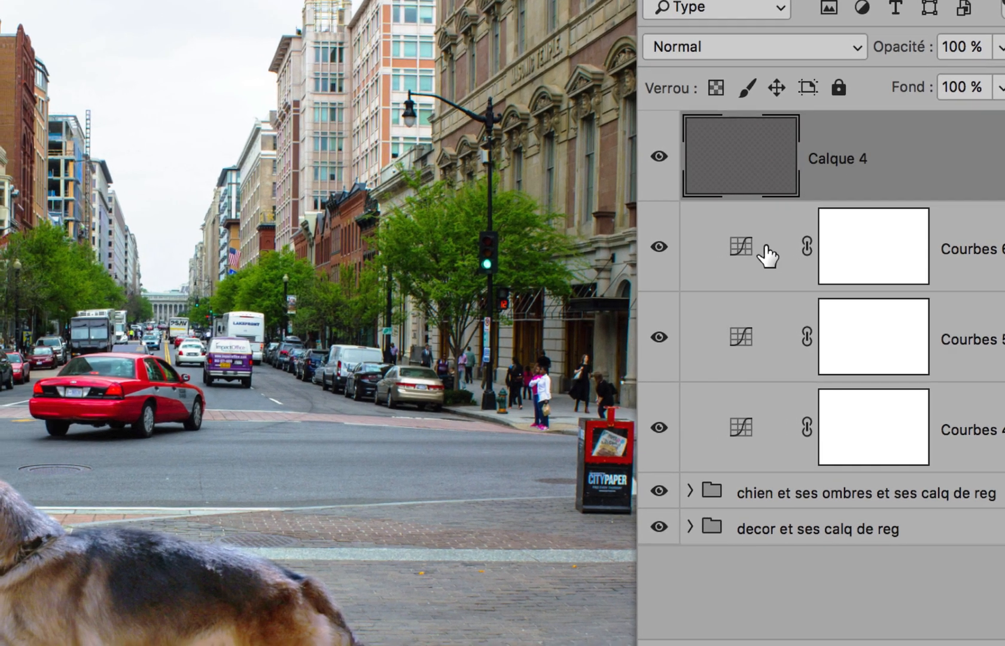
left_click(699, 257)
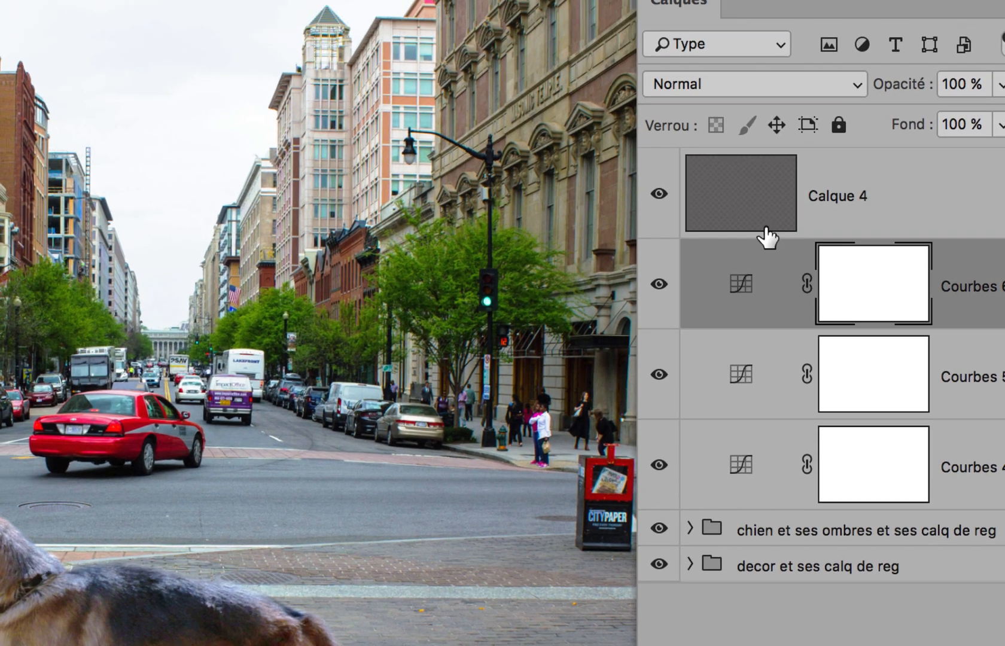
left_click(697, 190)
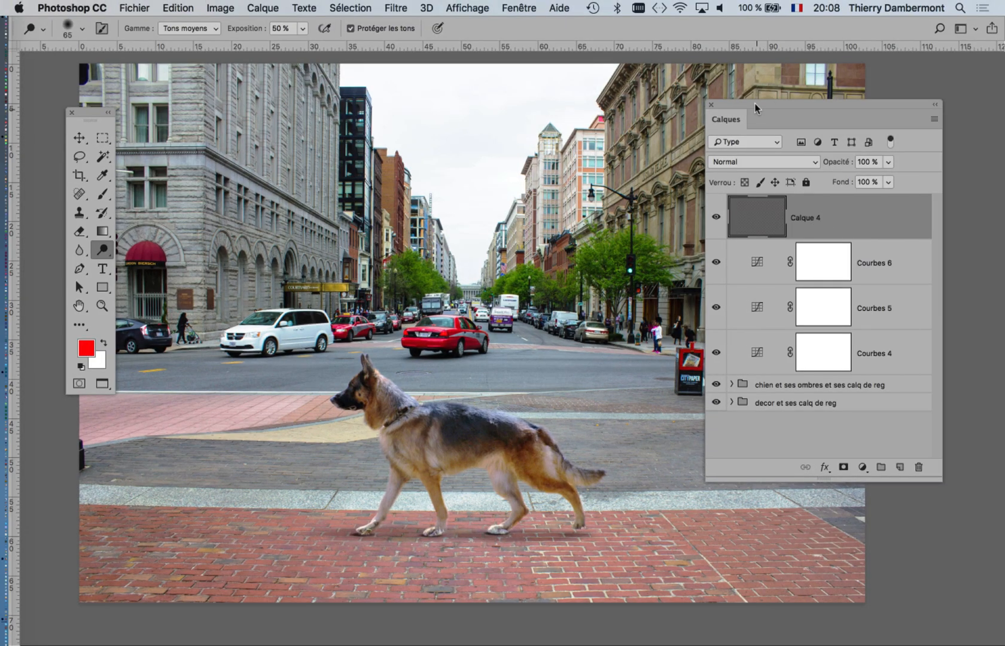
left_click_drag(755, 108, 782, 100)
Fill Calque 4 with 50% gris in Normal mode at 100% opacity
left_click(178, 8)
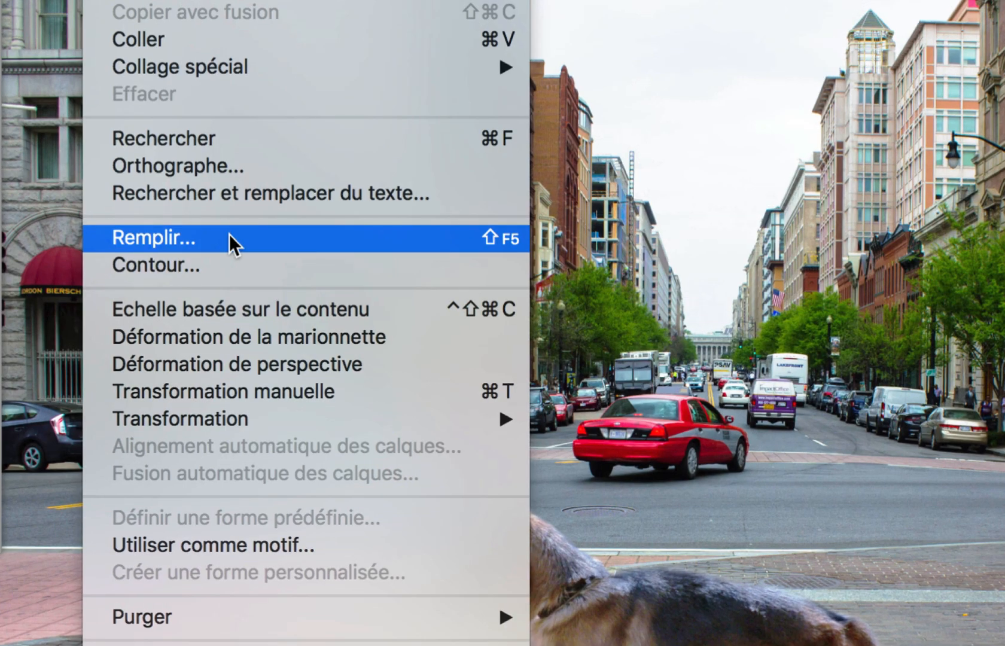
left_click(229, 236)
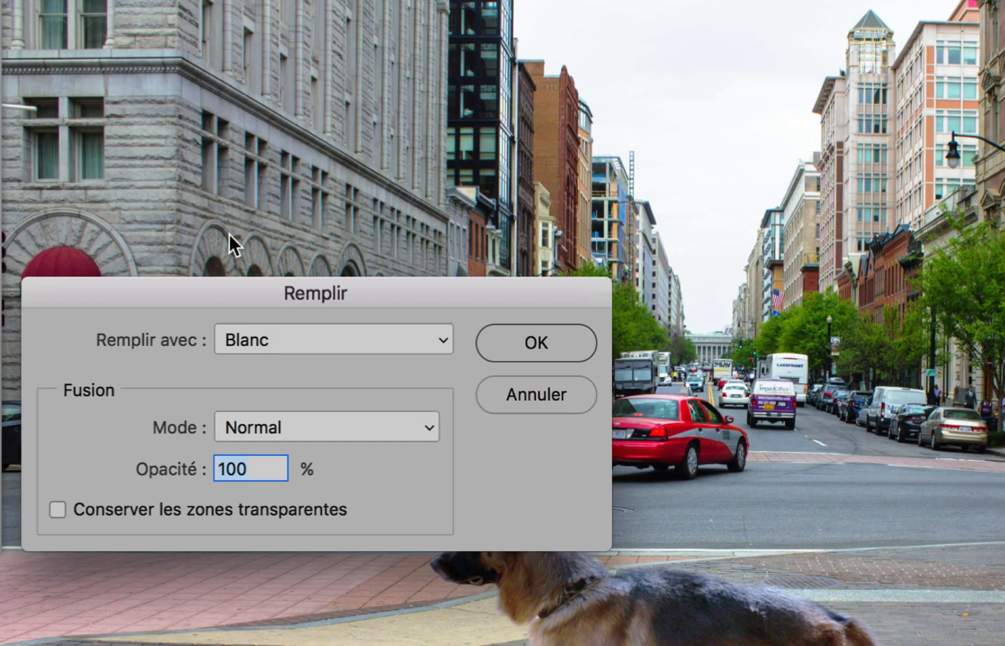
key("alt+super+8")
key("alt")
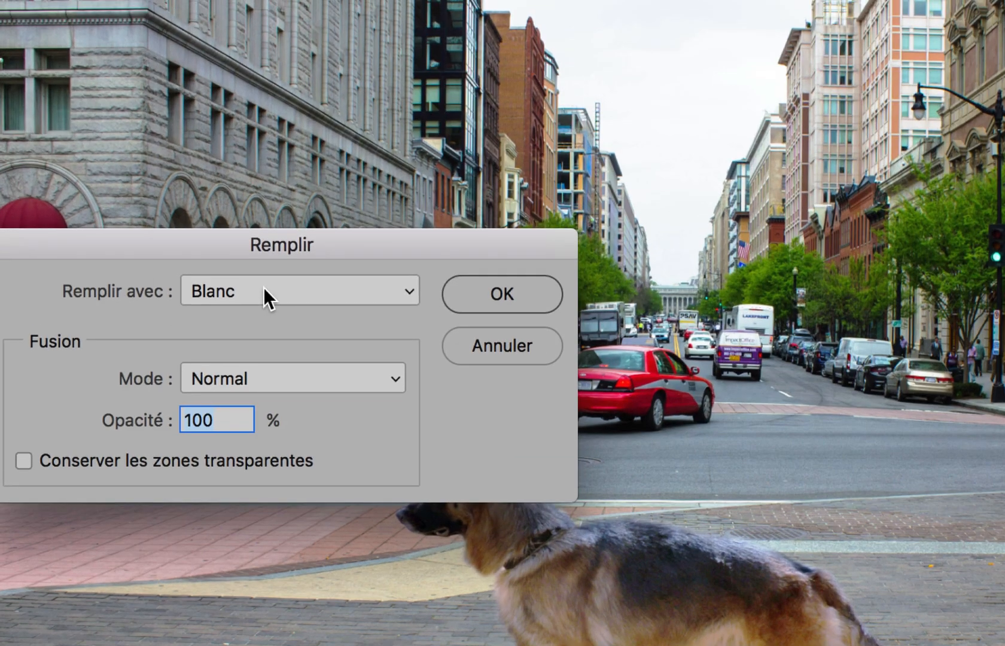
left_click(263, 287)
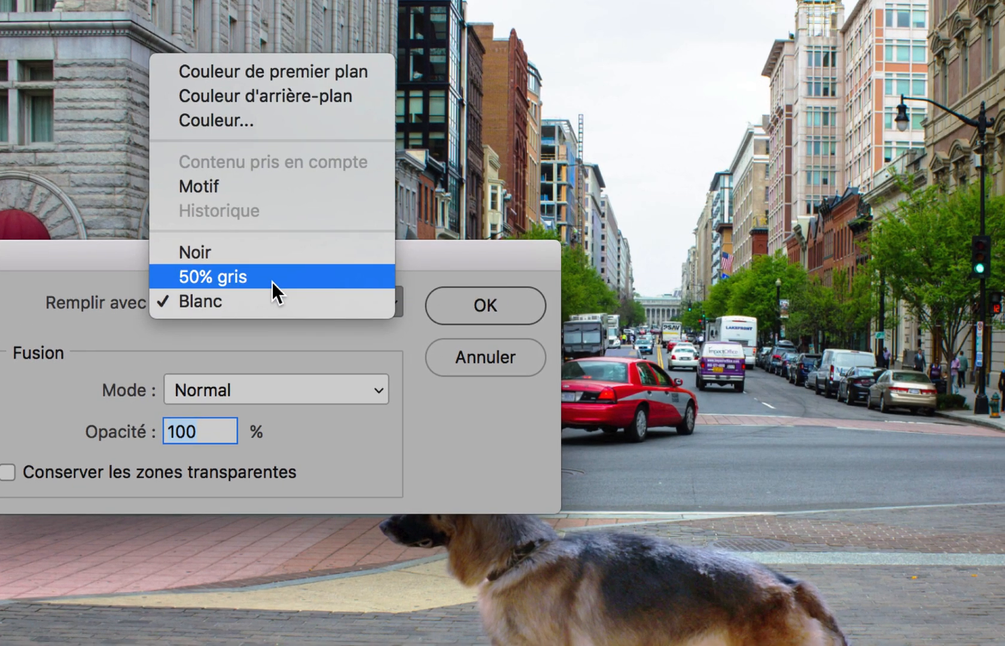
left_click(285, 272)
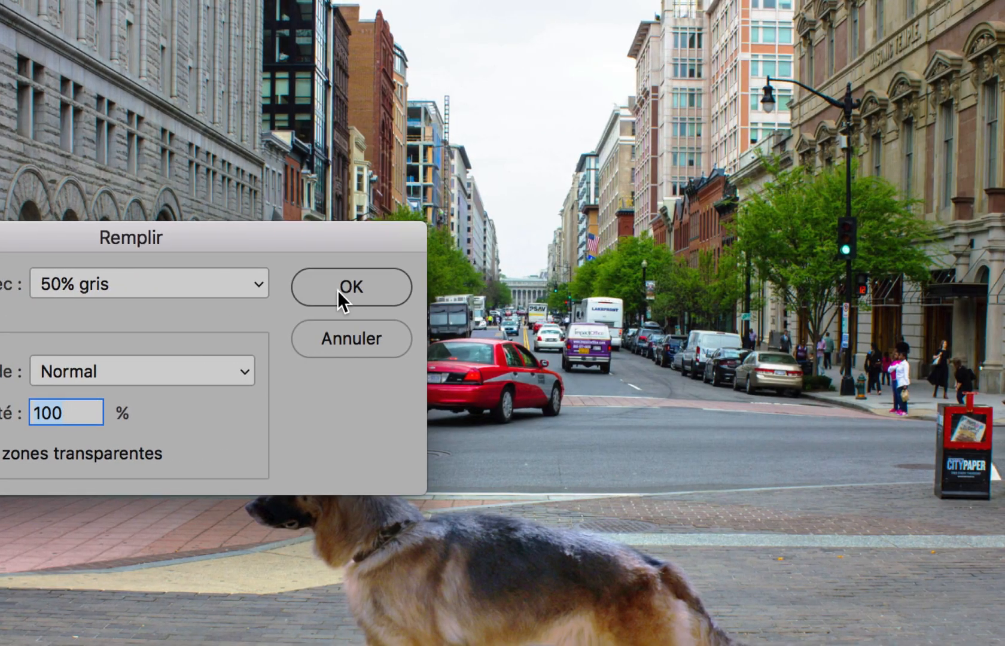
left_click(335, 292)
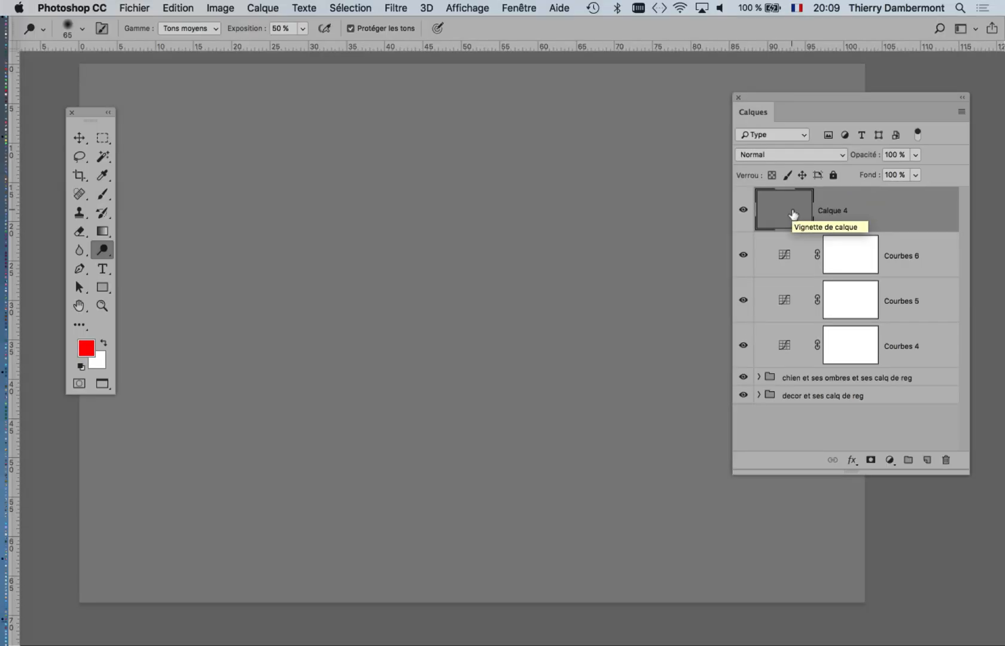
Move the Layers panel clear of the image and set Calque 4's blending mode to Incrustation (Overlay)
left_click_drag(760, 94, 787, 97)
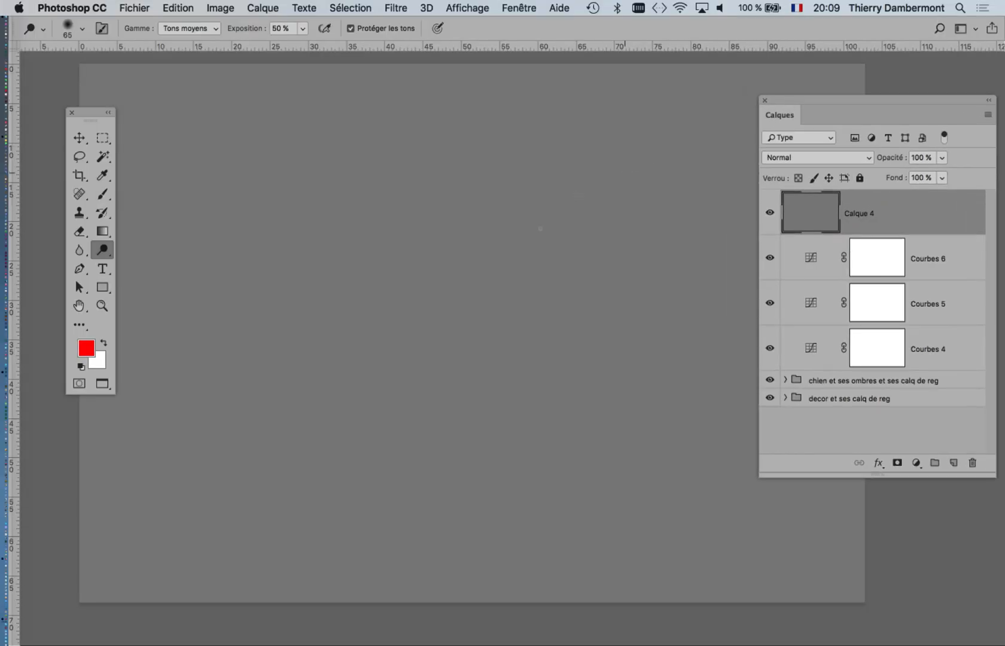
scroll(488, 308, "down", 2)
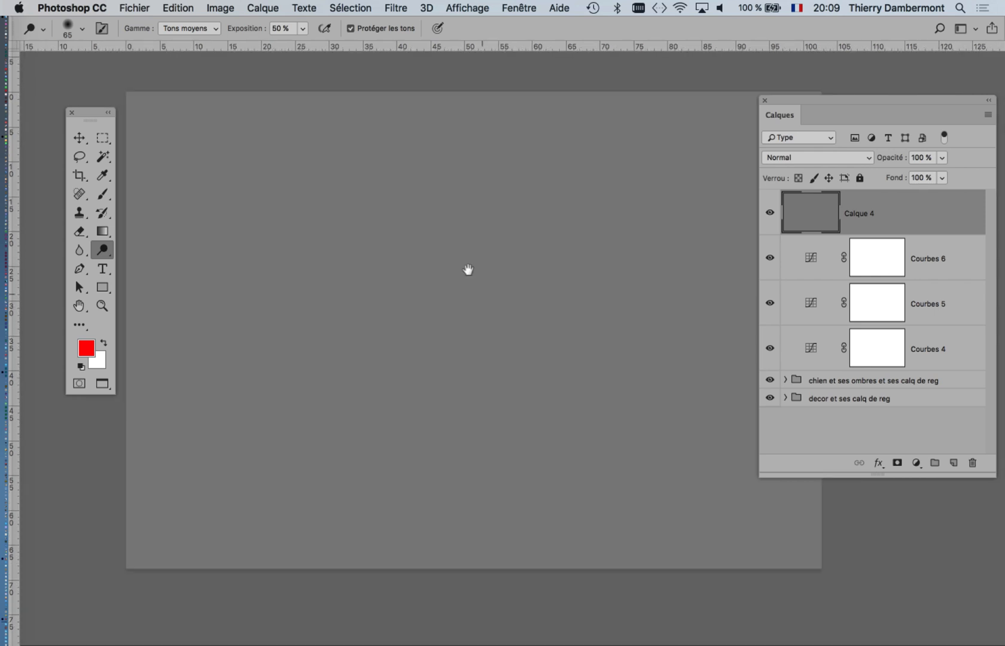
left_click_drag(468, 270, 404, 264)
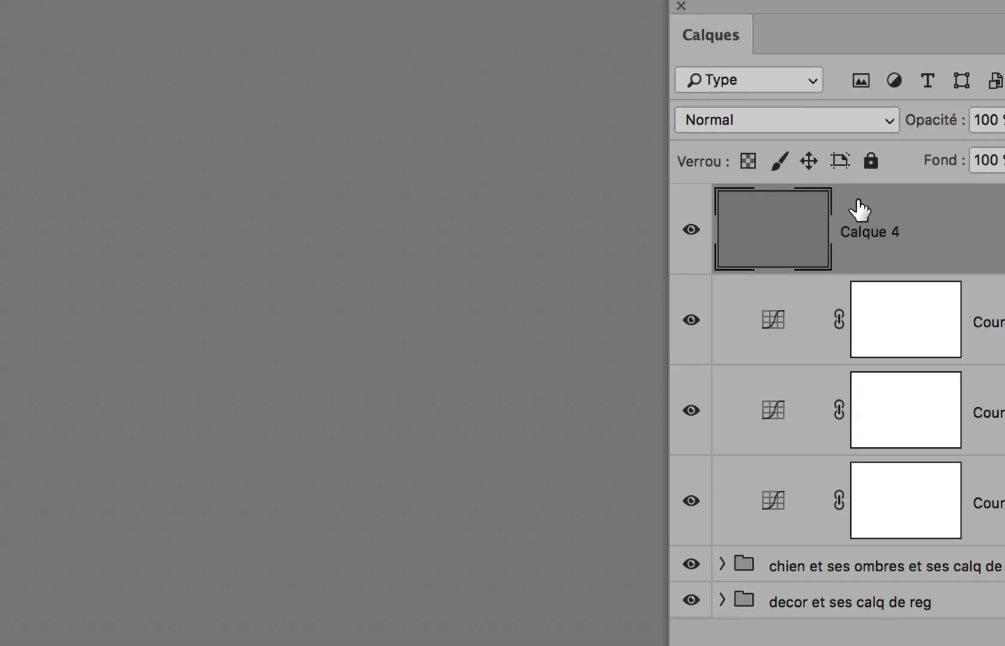
left_click(856, 175)
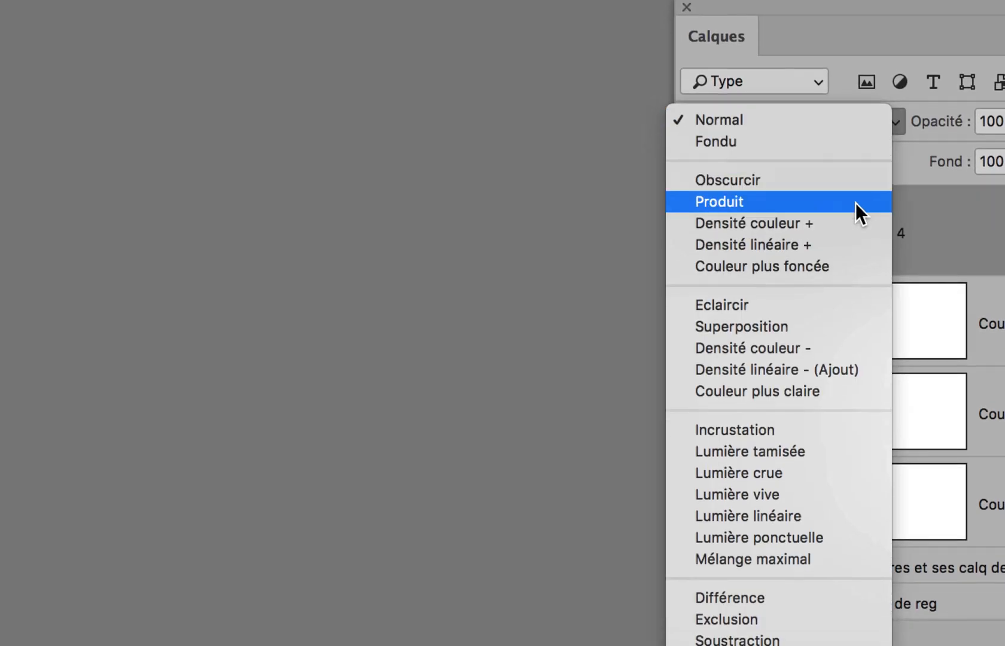
left_click(855, 292)
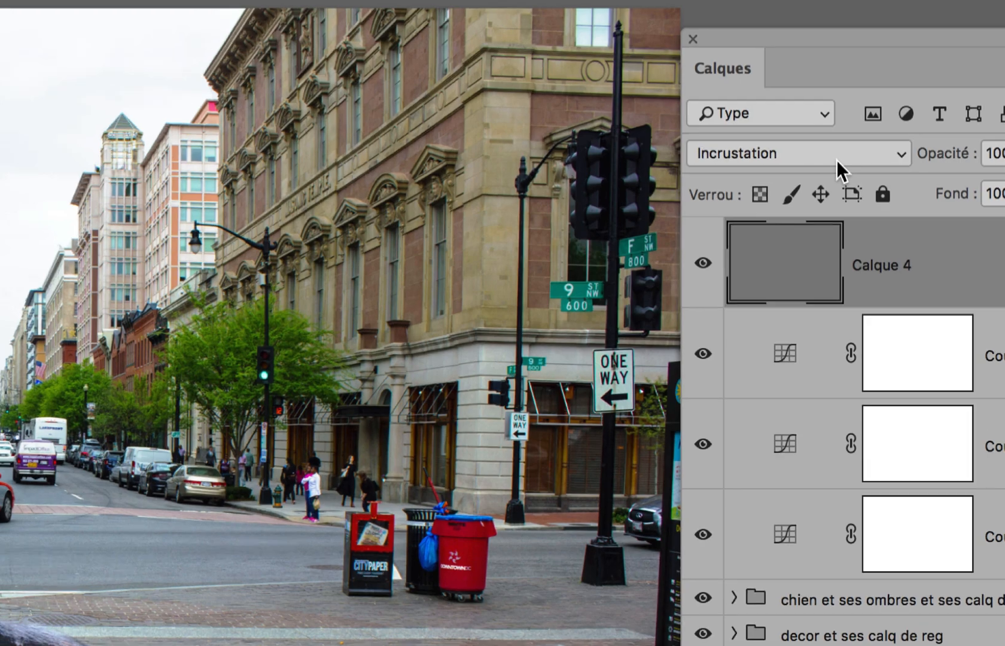
left_click(837, 157)
left_click(857, 151)
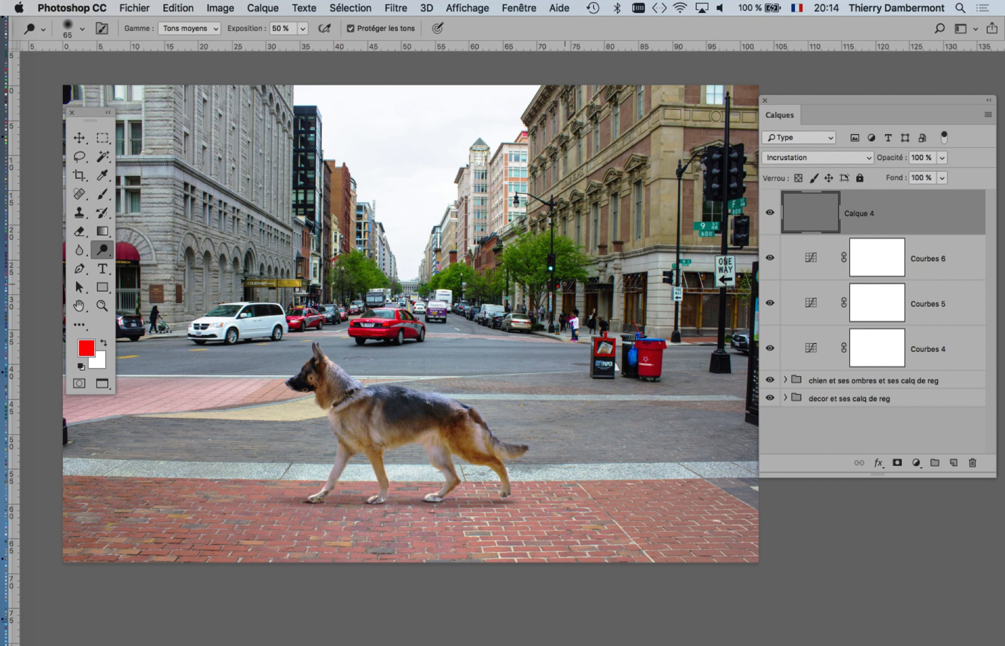
Show the whole street image between the floating panels and activate the Pinceau (Brush) tool
key("super+minus")
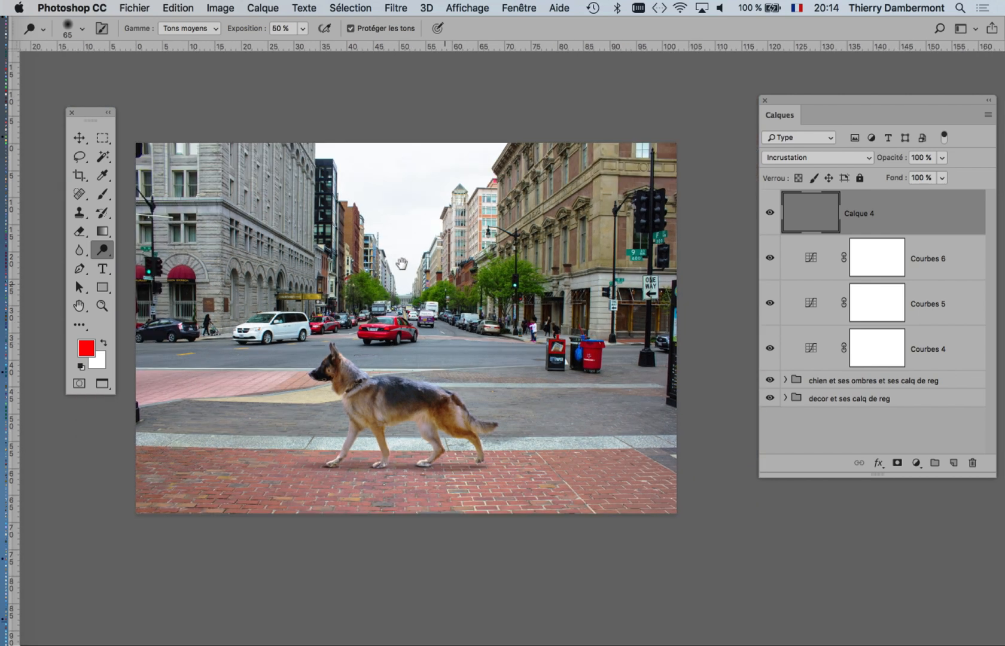
left_click_drag(438, 271, 304, 125)
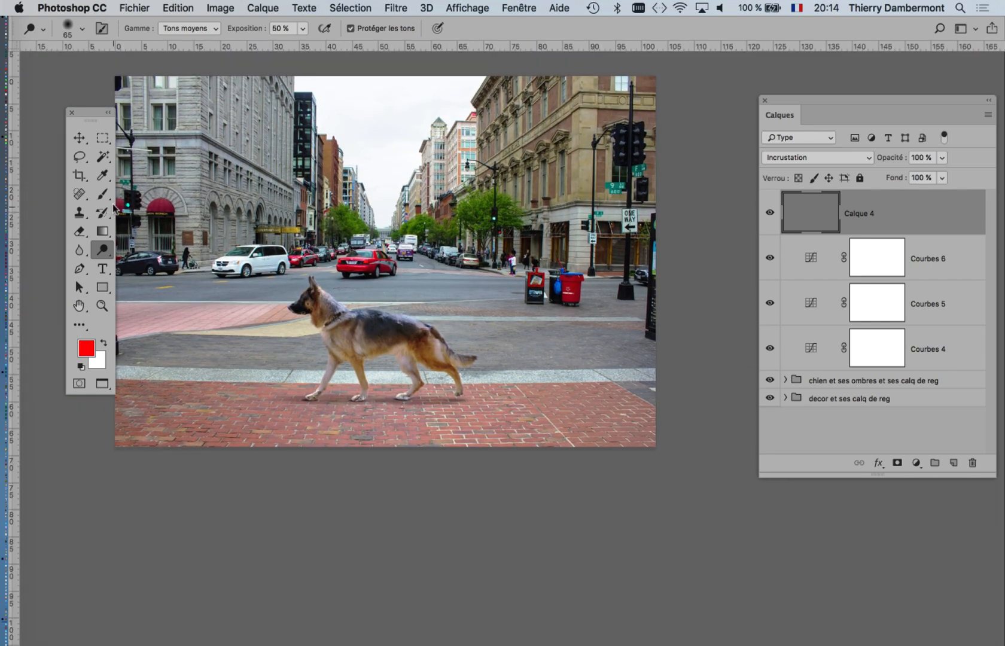
left_click(106, 202)
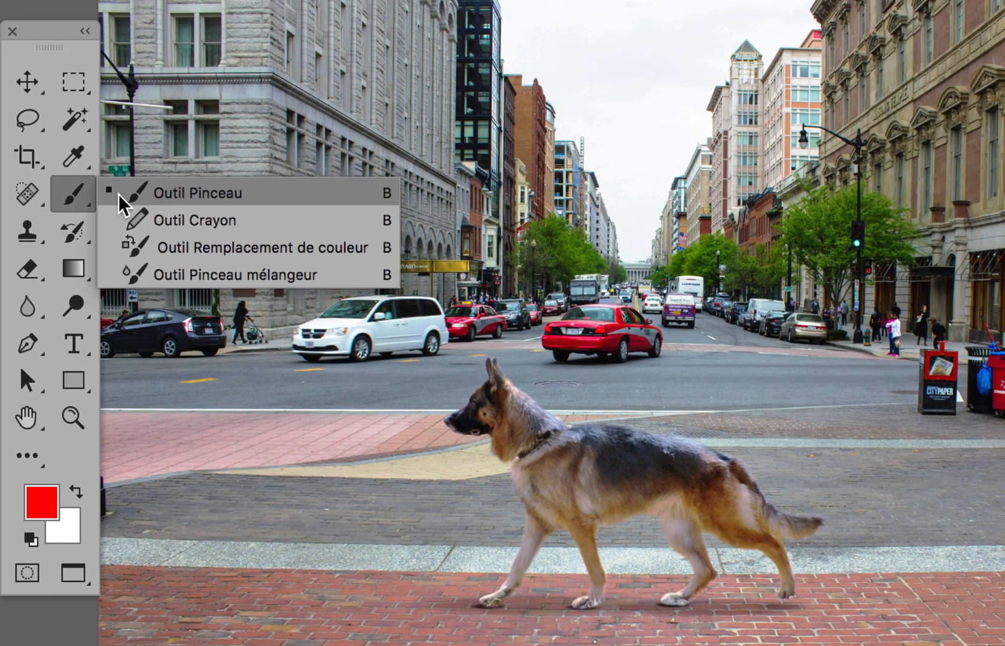
left_click(123, 195)
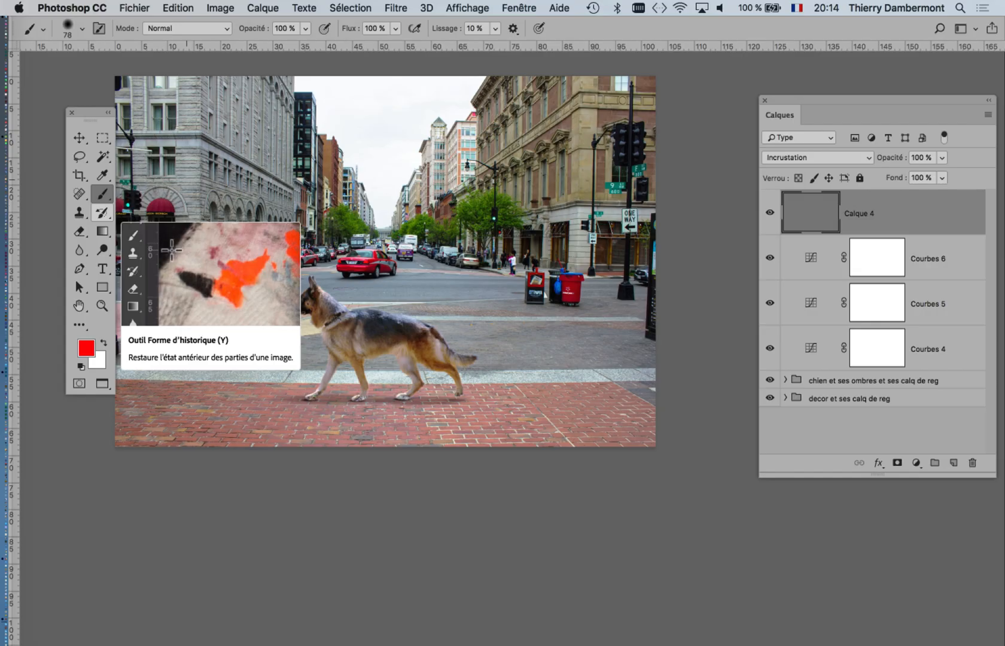
Show the Couleur panel, detach it from its group, close the remaining panels and stretch it into a tall palette beside the layers
left_click(504, 5)
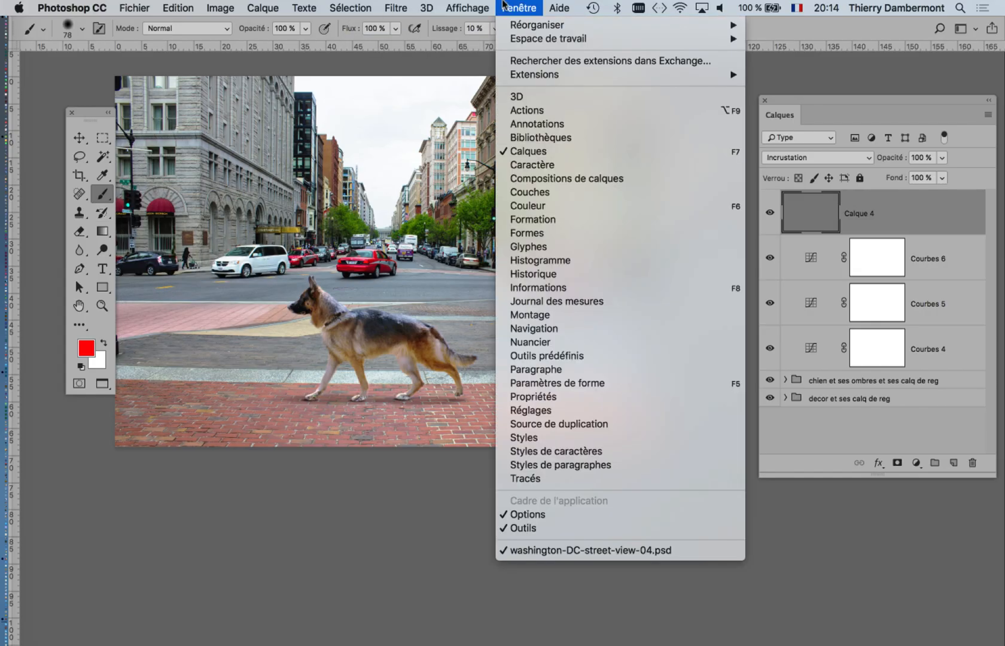
left_click(565, 206)
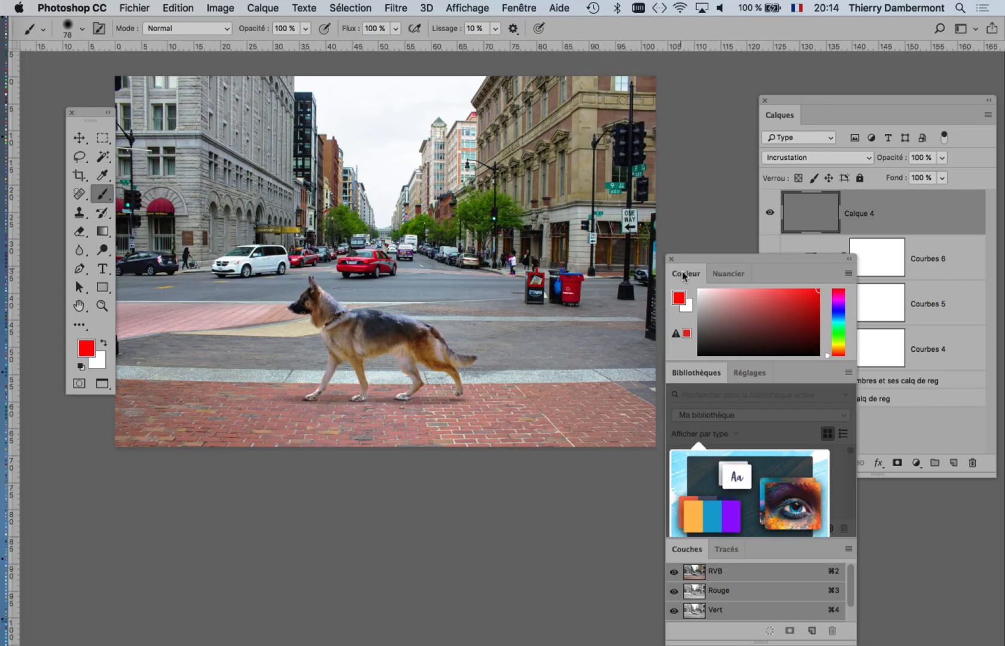
left_click_drag(682, 272, 515, 159)
left_click(671, 212)
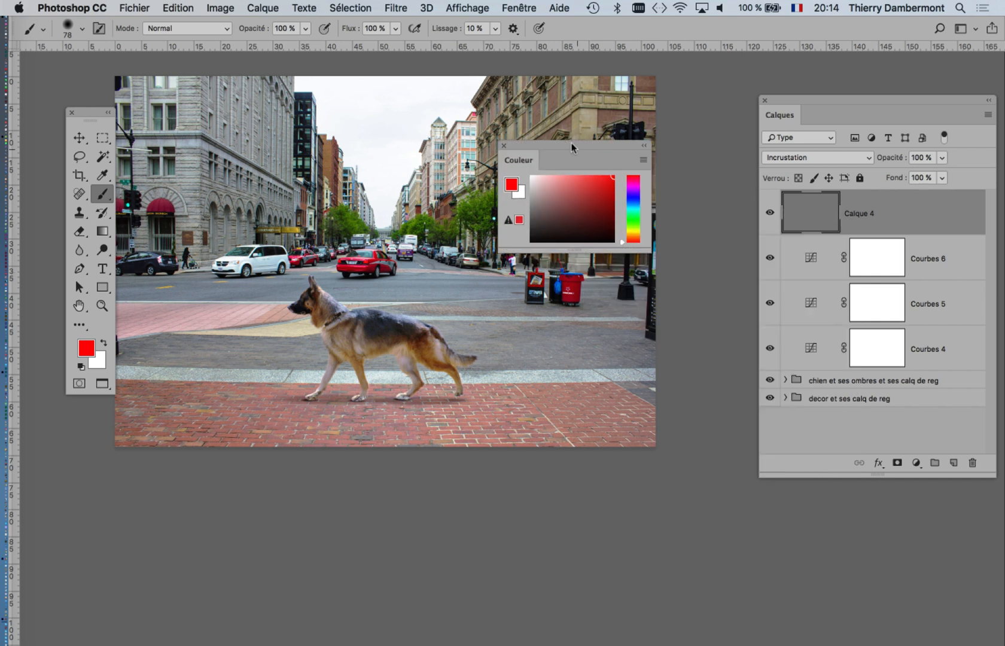
left_click_drag(571, 144, 640, 91)
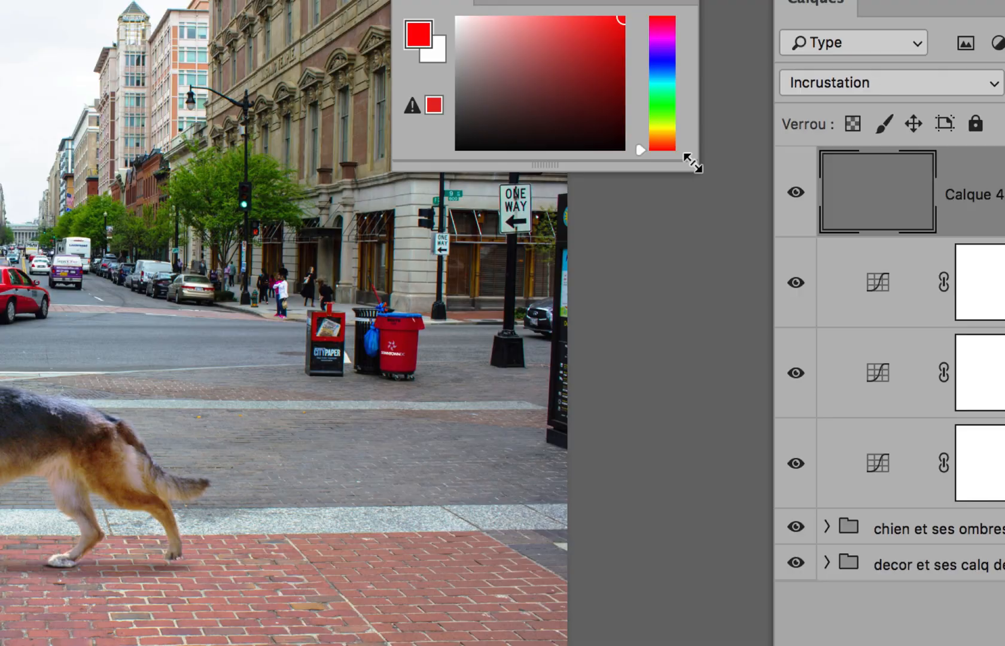
left_click_drag(693, 163, 696, 456)
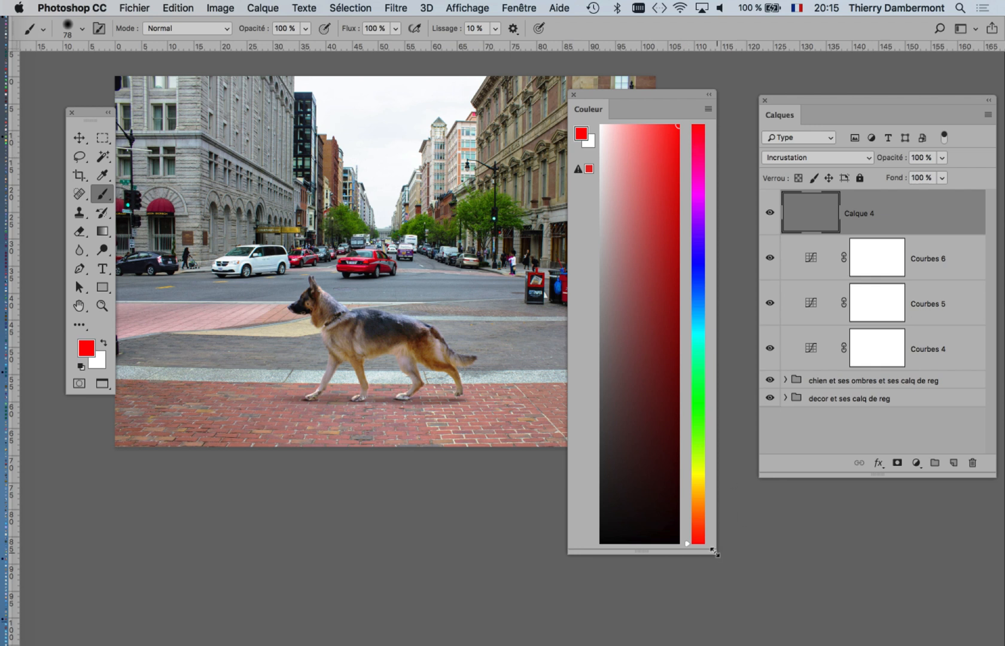
left_click_drag(715, 554, 695, 572)
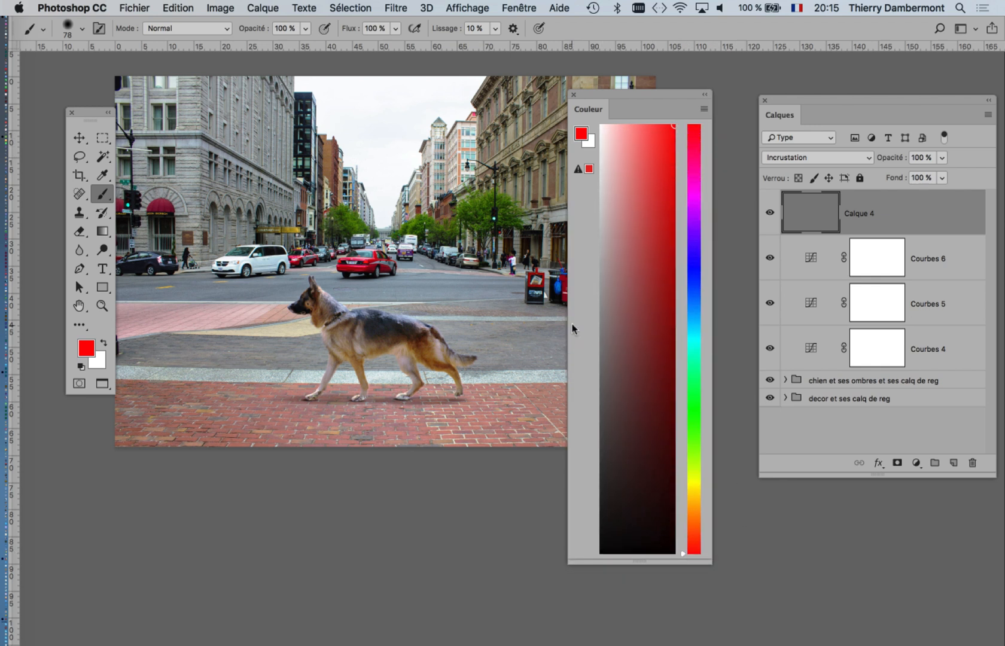
Keep the Cube de teinte colour display, pick a neutral light grey as foreground colour and close the Couleur panel
left_click(703, 108)
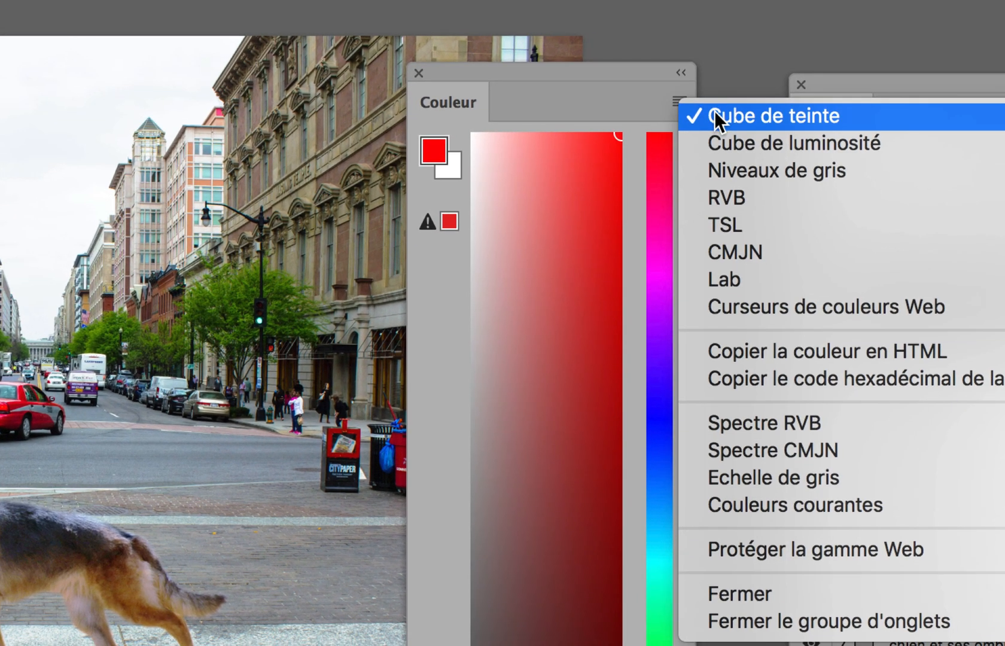
left_click(714, 110)
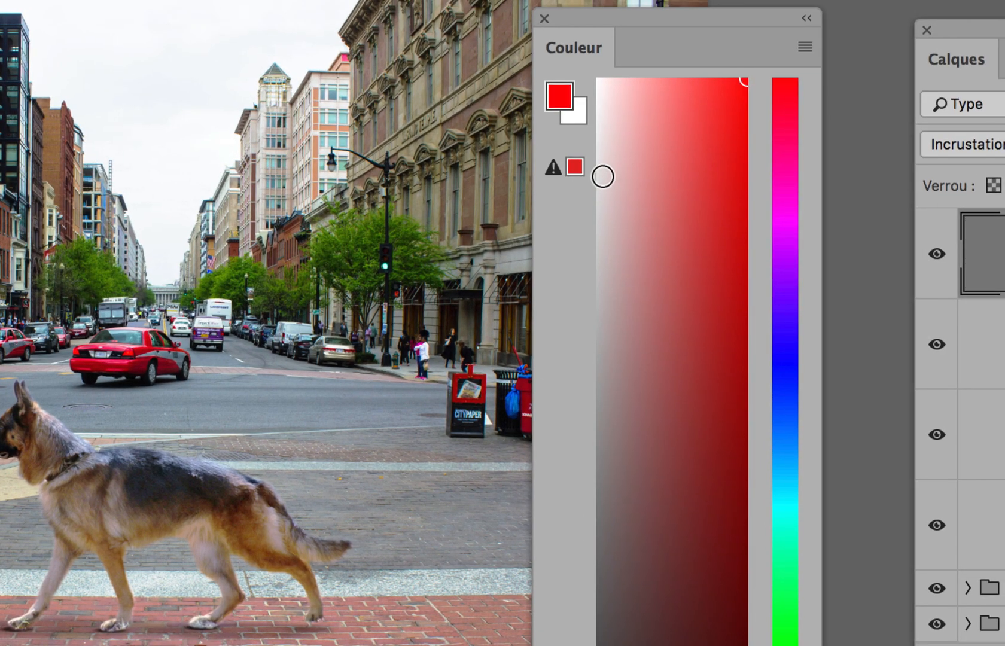
left_click(600, 186)
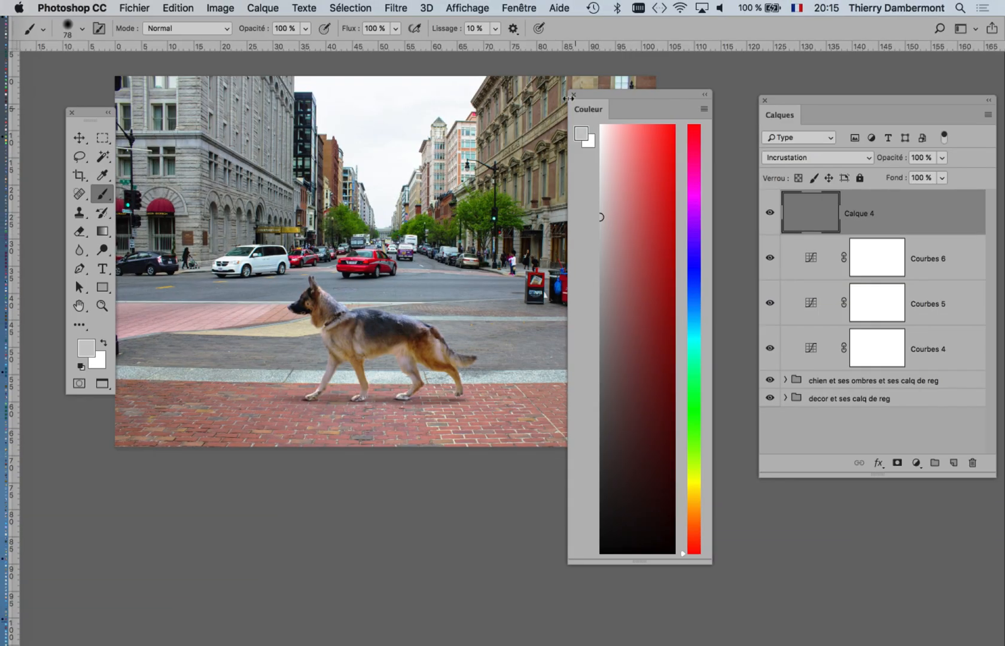
left_click(572, 94)
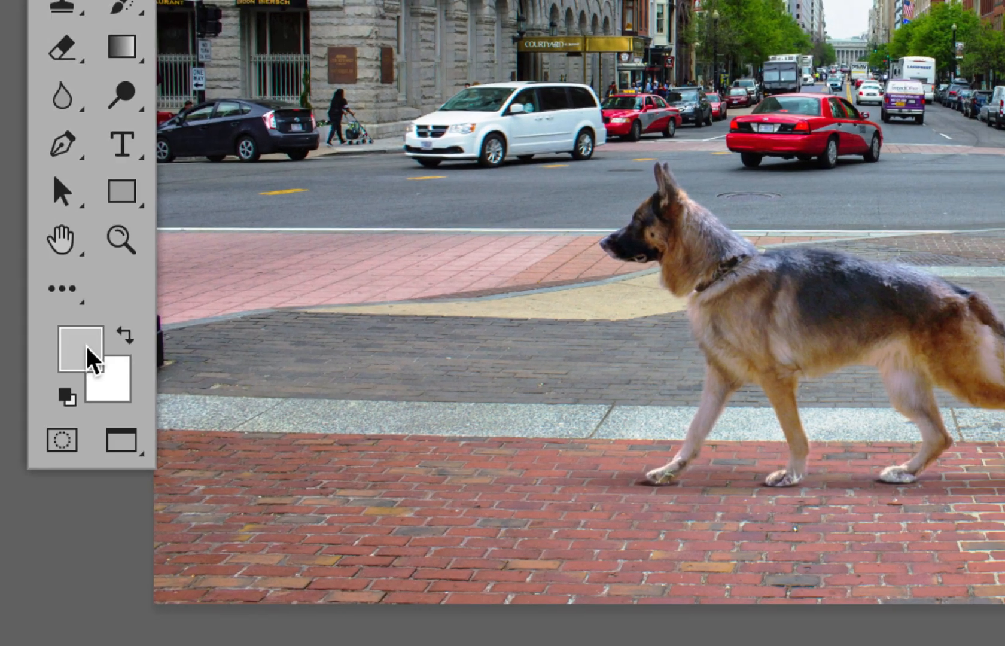
Try a dark grey in the foreground colour picker, then choose a neutral light grey with 72% brightness
left_click(84, 353)
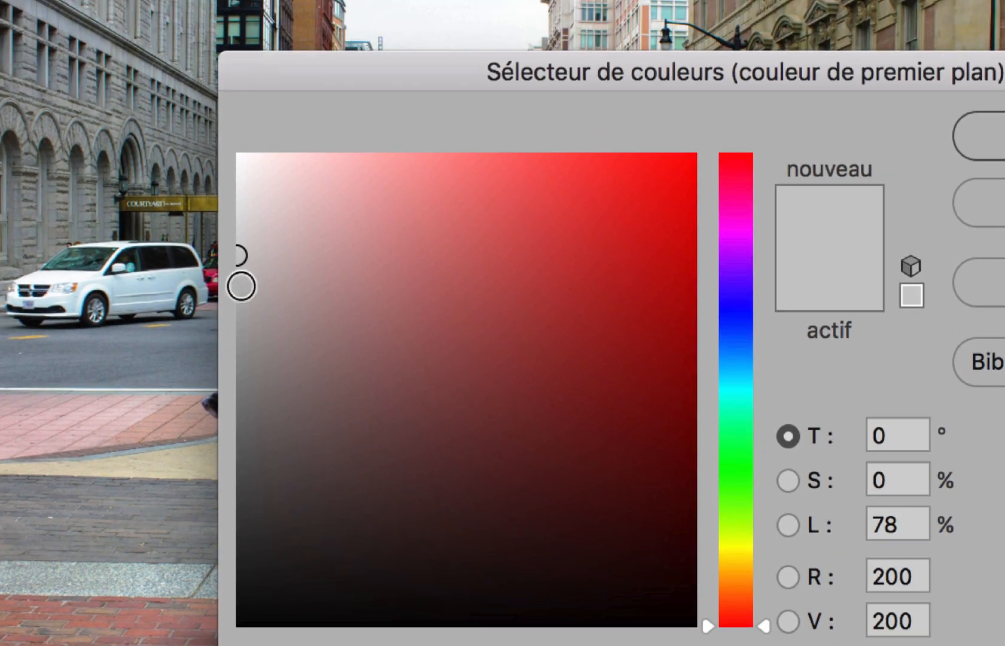
left_click_drag(241, 286, 227, 422)
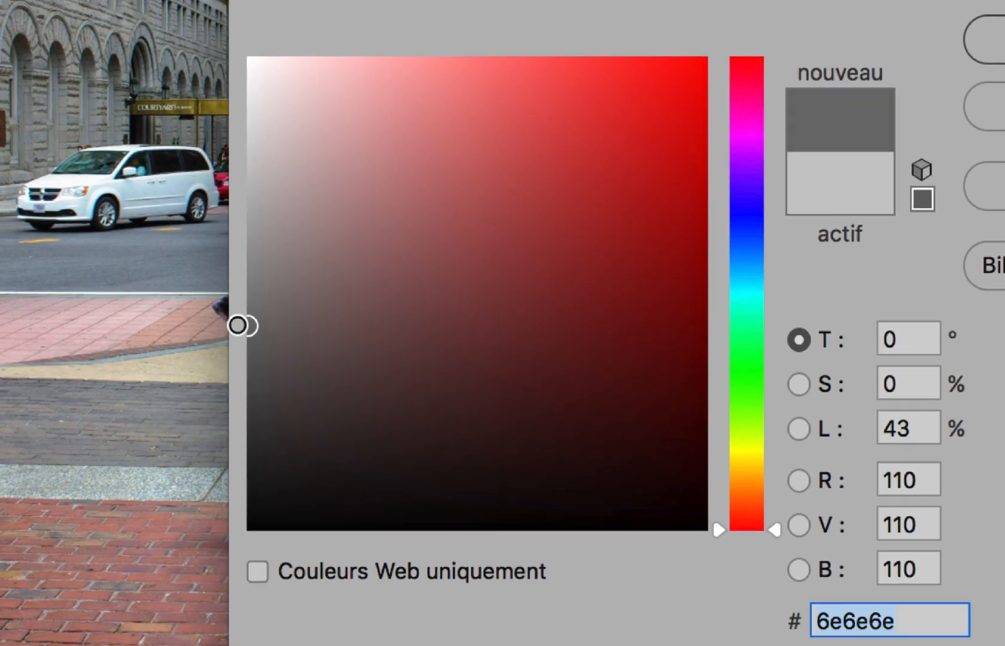
left_click_drag(237, 326, 228, 189)
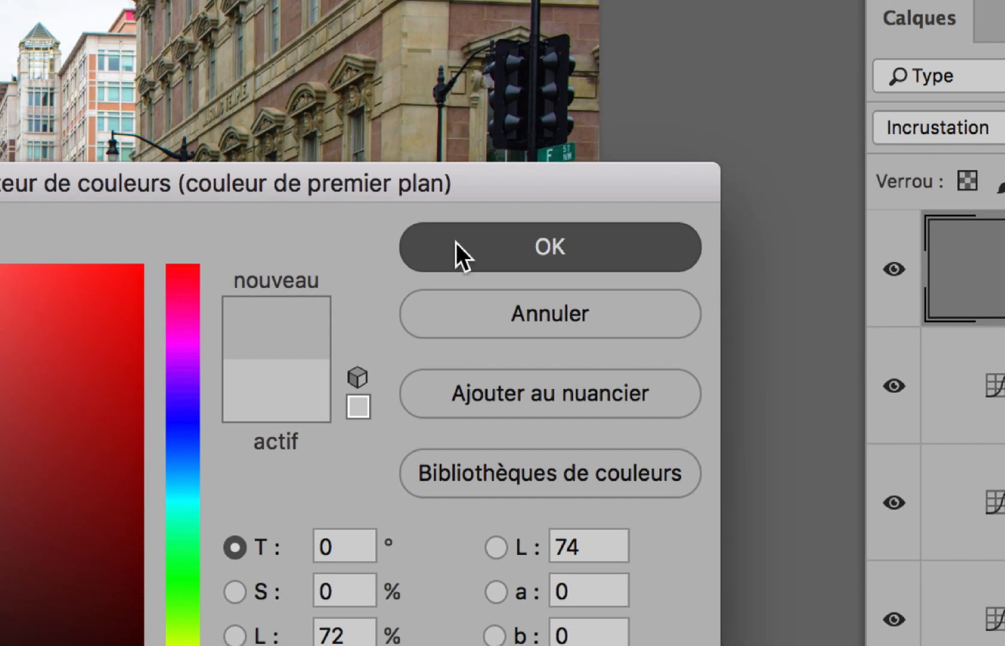
left_click(456, 245)
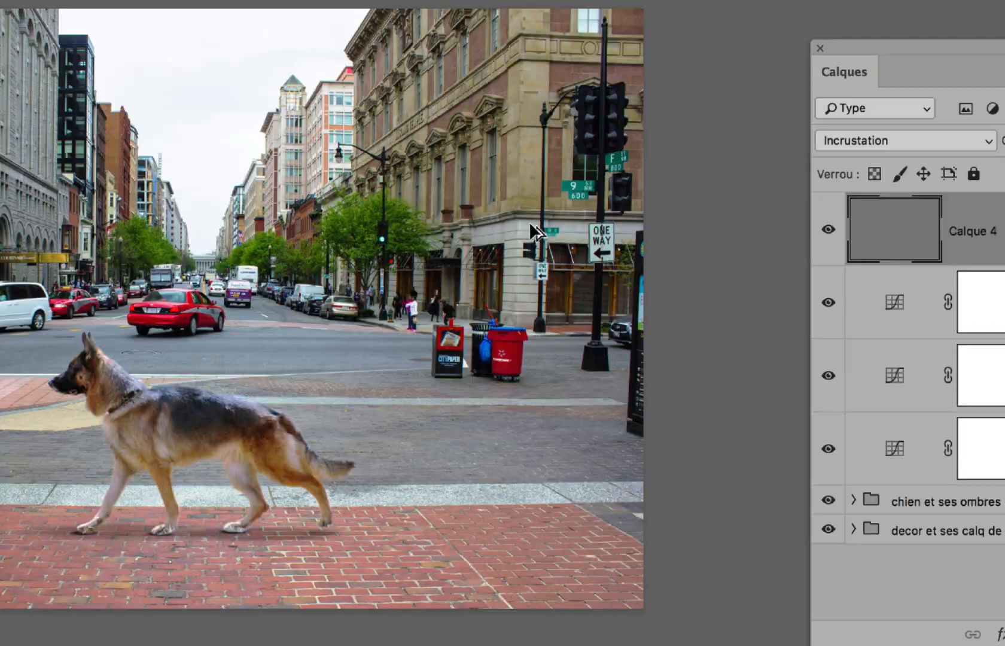
Enlarge the brush to 3210 px and paint light grey on Calque 4 over the buildings, sky and street behind the dog
key("b")
mouse_move(316, 394)
left_mouse_down()
mouse_move(372, 426)
mouse_move(417, 401)
left_mouse_up()
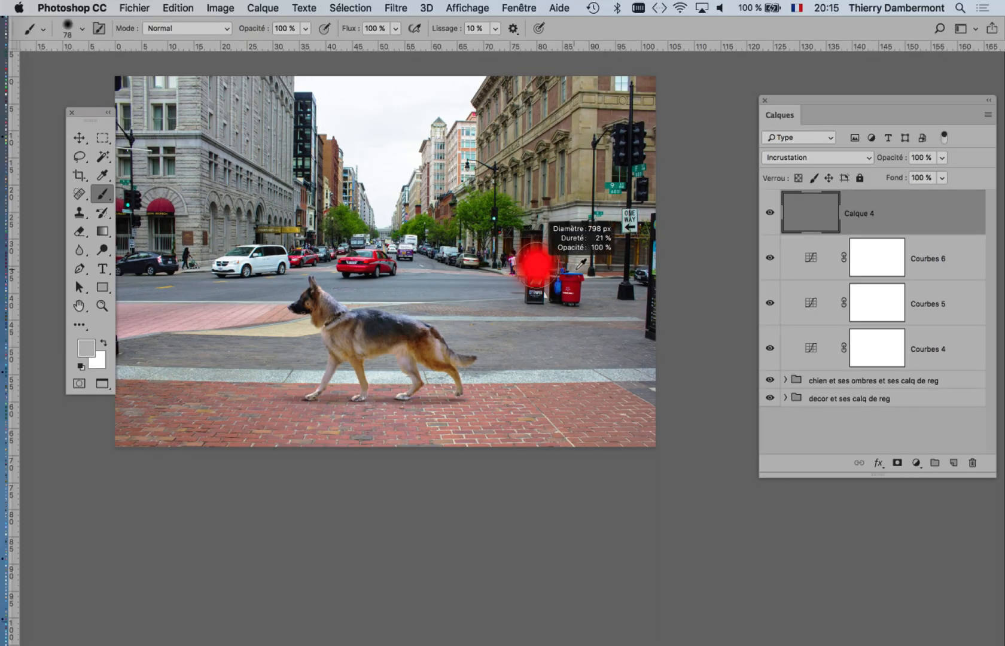
scroll(581, 263, "down", 2)
left_click_drag(580, 263, 647, 271)
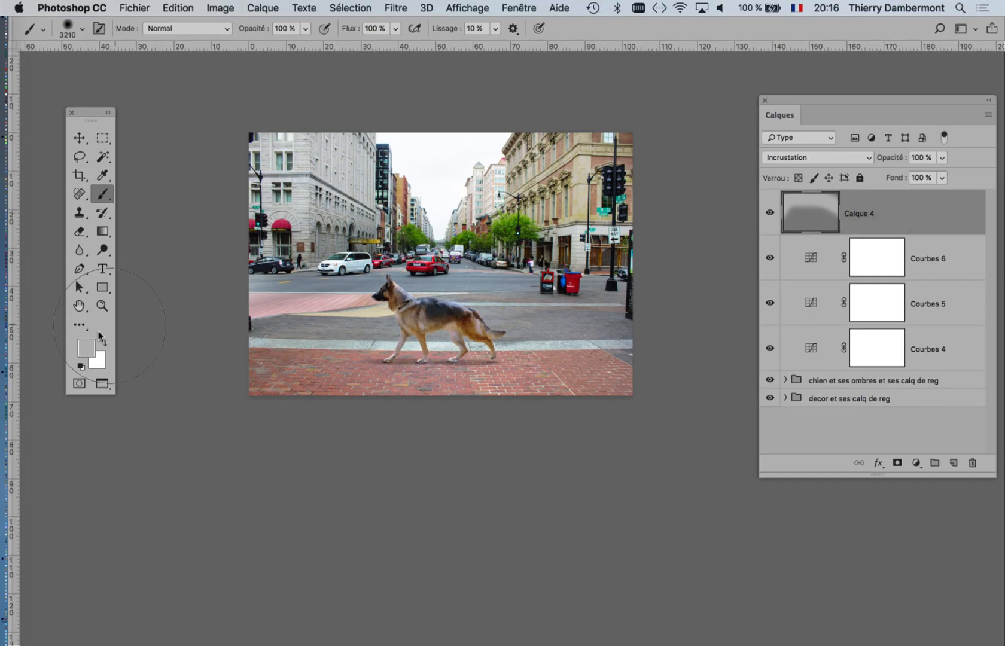
Set the foreground colour to dark grey 606060 and paint over the buildings and upper street on Calque 4 to darken them
left_click(87, 349)
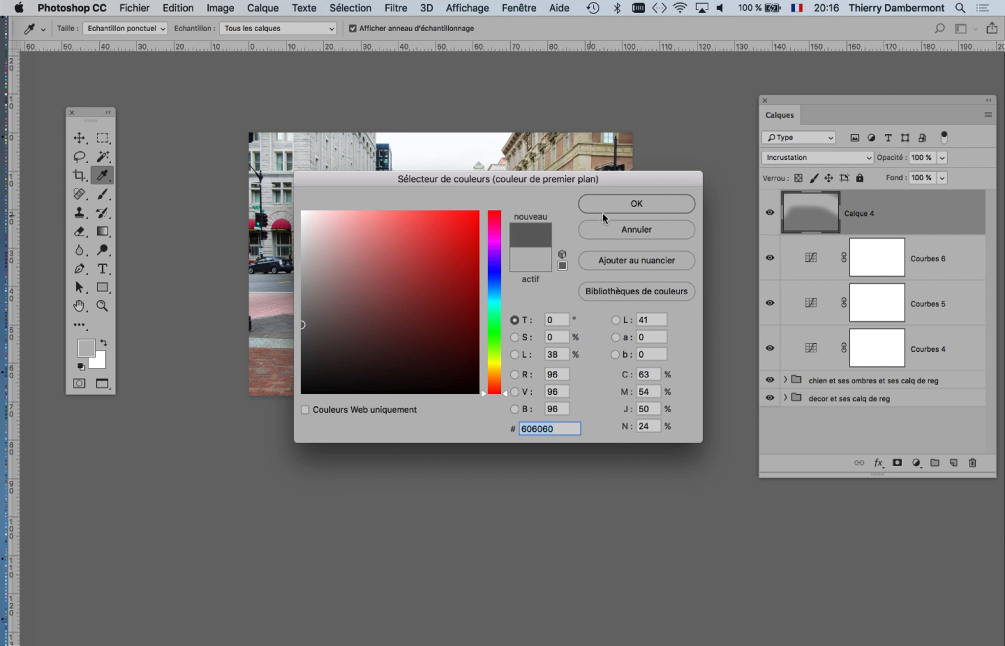
left_click(605, 208)
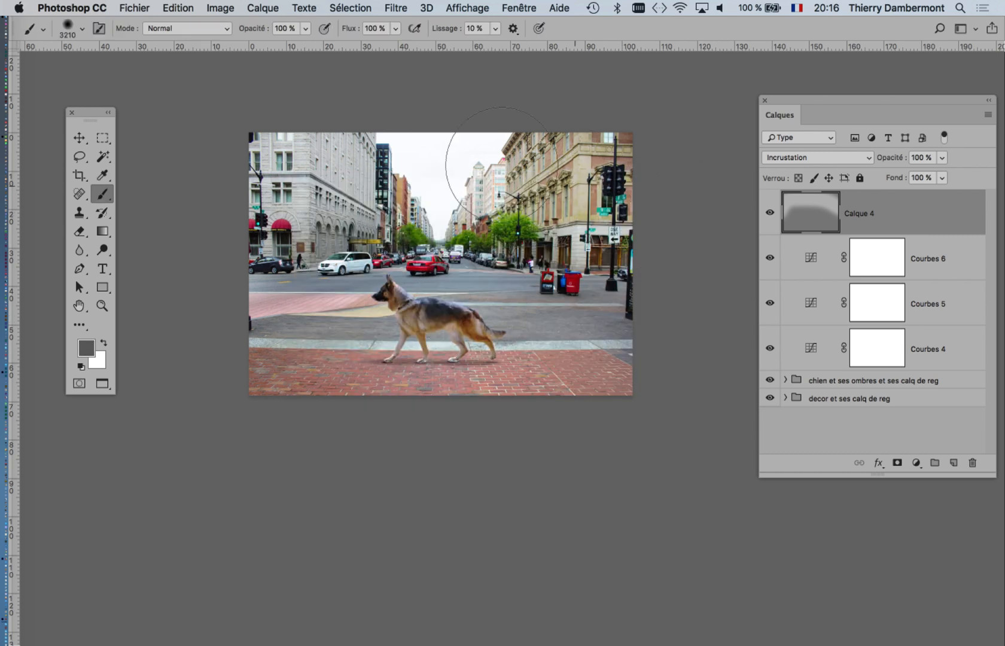
mouse_move(260, 194)
left_mouse_down()
mouse_move(243, 211)
mouse_move(242, 236)
mouse_move(297, 216)
mouse_move(419, 215)
mouse_move(538, 246)
mouse_move(622, 281)
left_mouse_up()
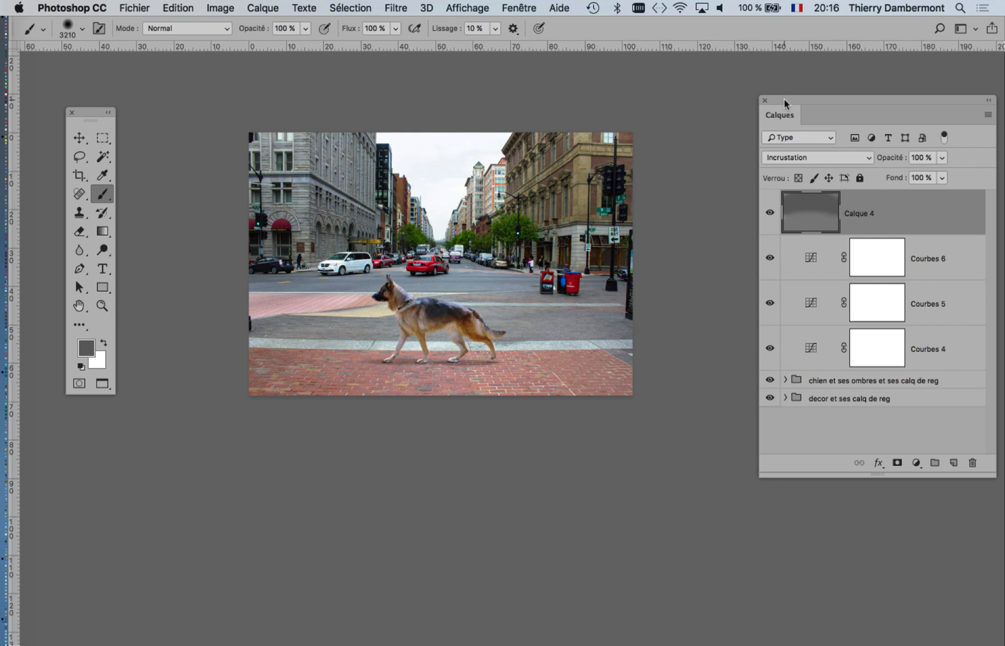
Hide and show Calque 4 repeatedly to compare the street montage with and without the painted greys
mouse_move(783, 99)
left_mouse_down()
mouse_move(681, 87)
mouse_move(792, 90)
left_mouse_up()
scroll(441, 227, "up", 3)
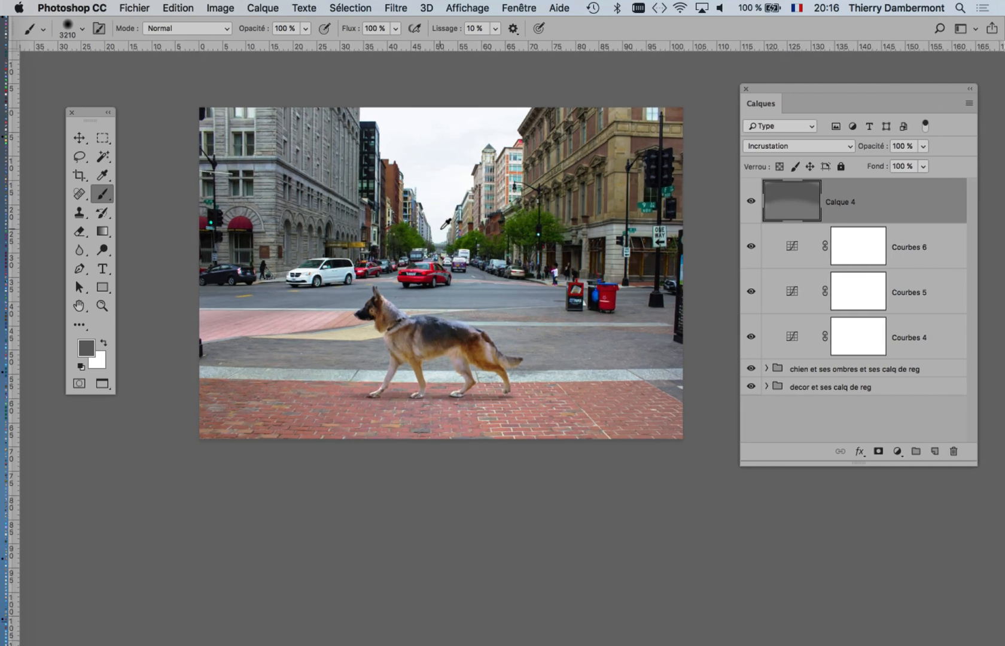
left_click_drag(461, 241, 467, 297)
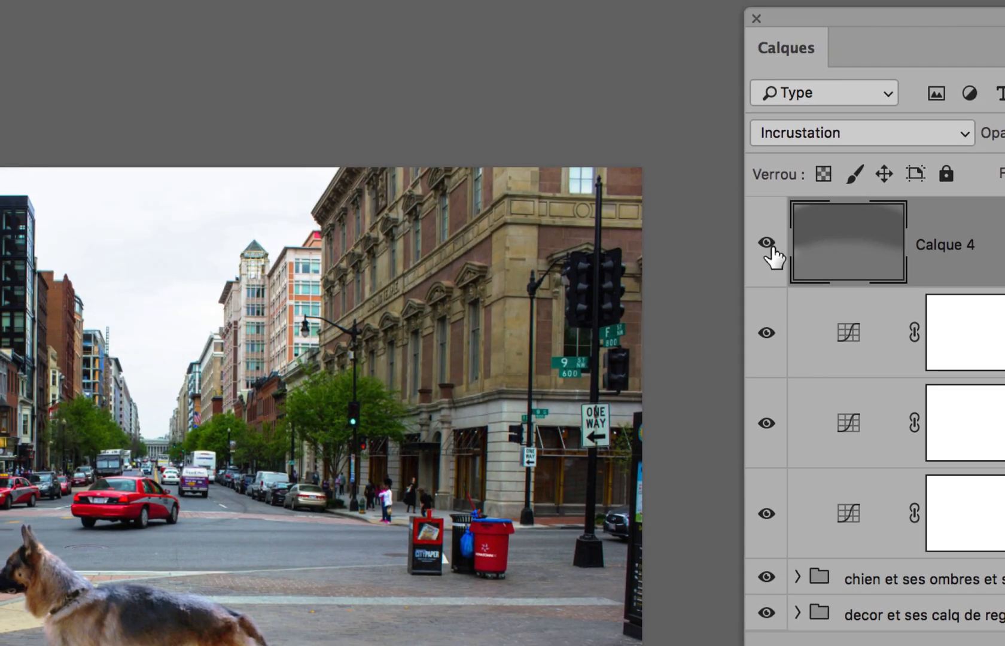
left_click(766, 242)
left_click(766, 242)
left_click(766, 242)
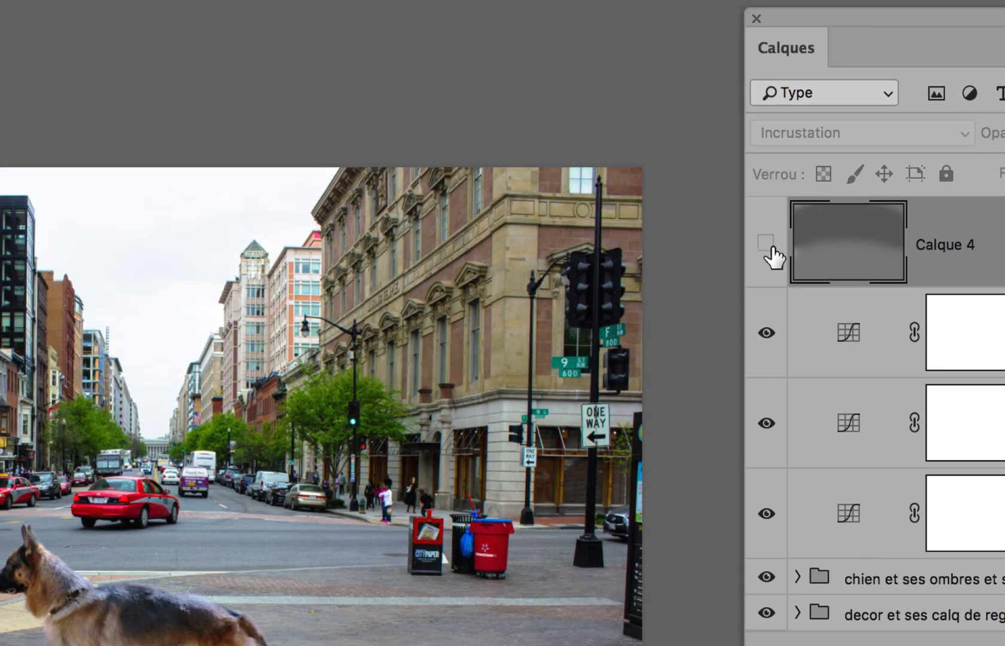
left_click(766, 242)
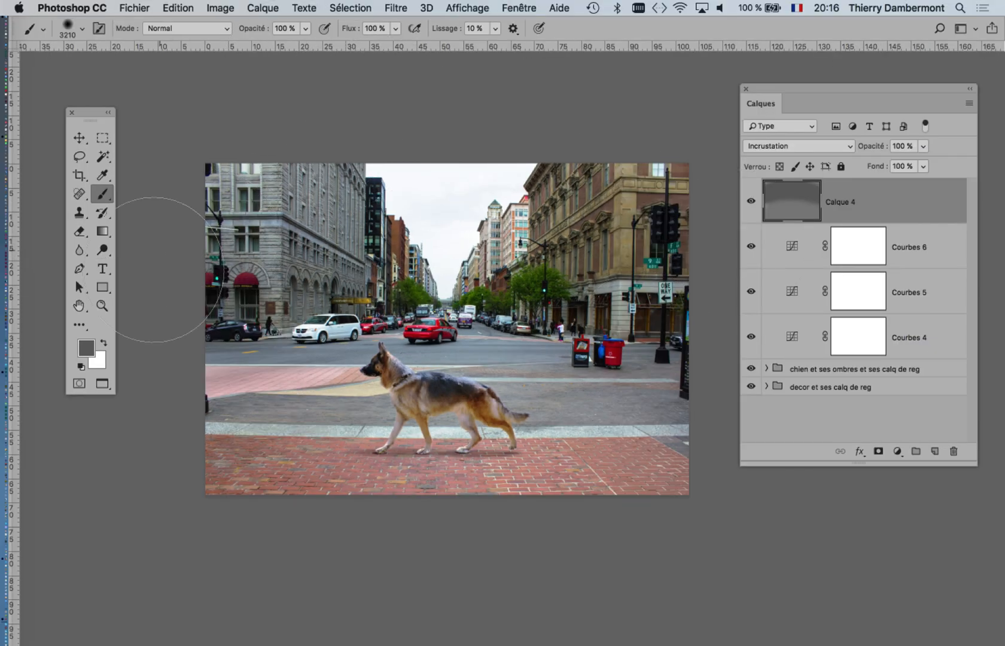
Set the foreground colour to light grey a4a4a4 and paint across the red brick pavement on Calque 4 to lighten it
left_click(87, 348)
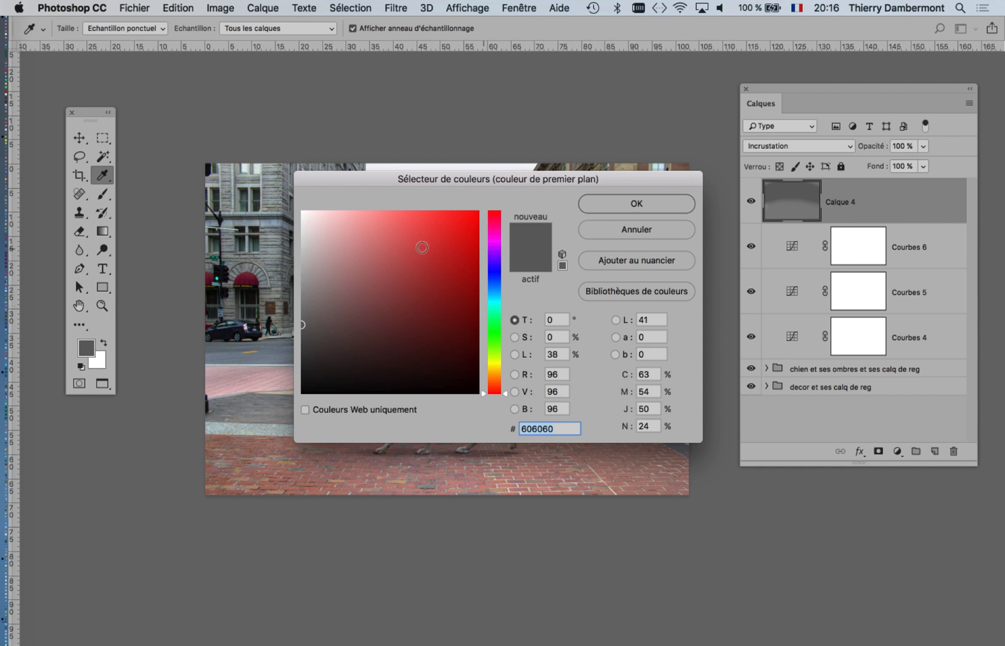
left_click(290, 275)
left_click(606, 216)
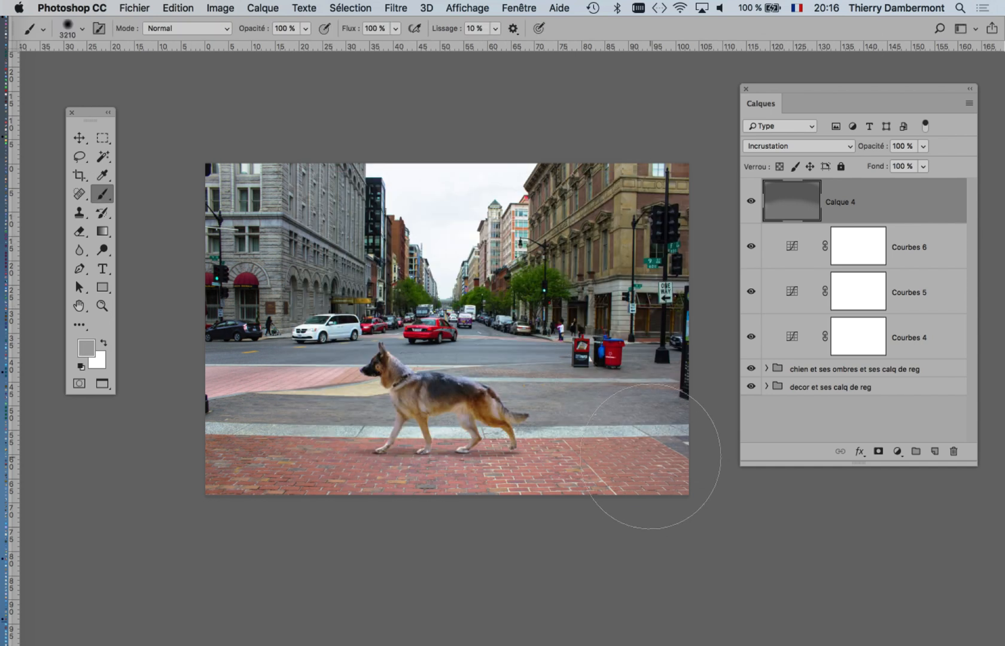
mouse_move(655, 460)
left_mouse_down()
mouse_move(489, 518)
mouse_move(301, 503)
mouse_move(180, 456)
left_mouse_up()
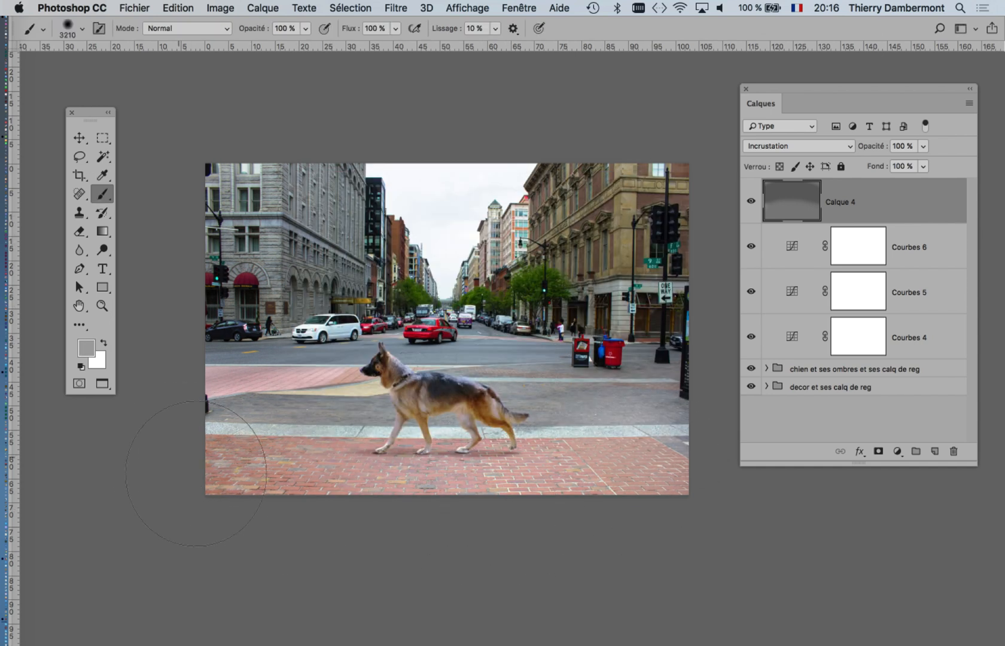
Choose a neutral dark grey, reduce the brush to 2023 px and paint over the street band behind the dog to darken it
scroll(425, 436, "up", 3)
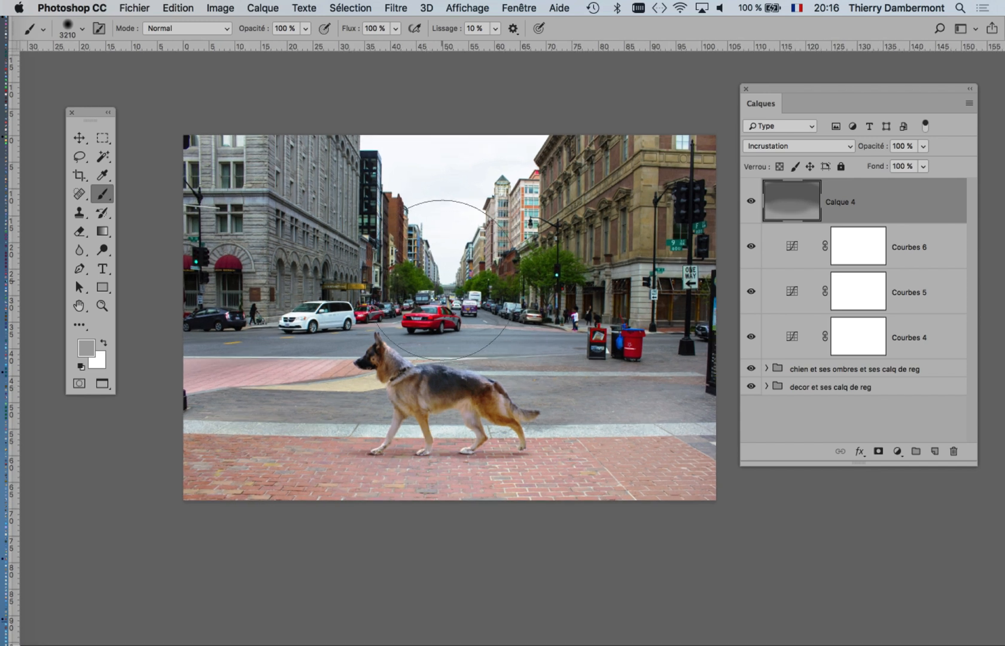
left_click(89, 351)
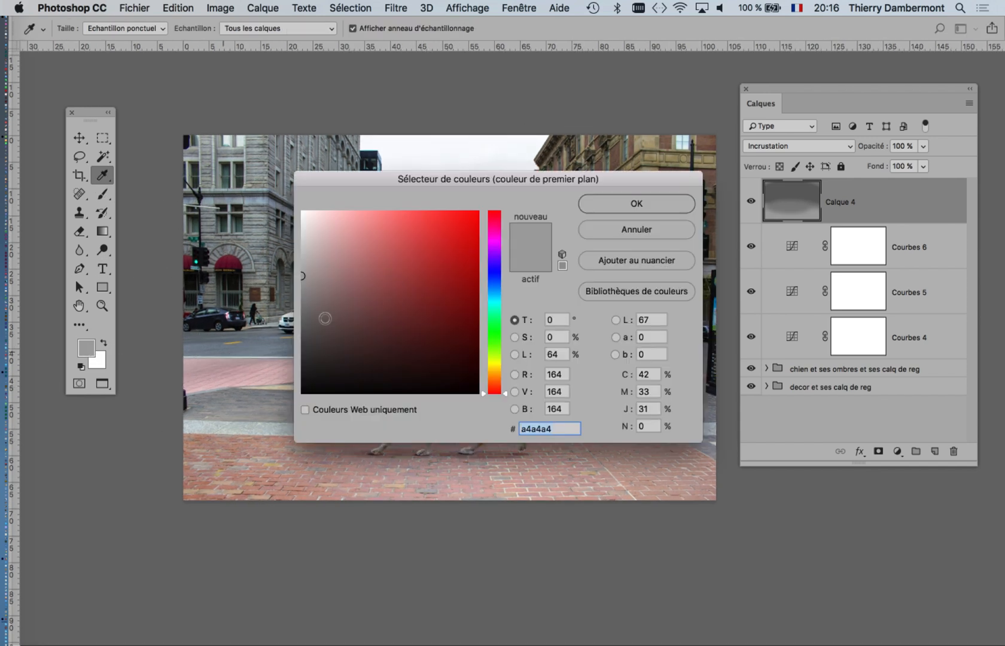
left_click_drag(326, 303, 300, 318)
key("Return")
key("b")
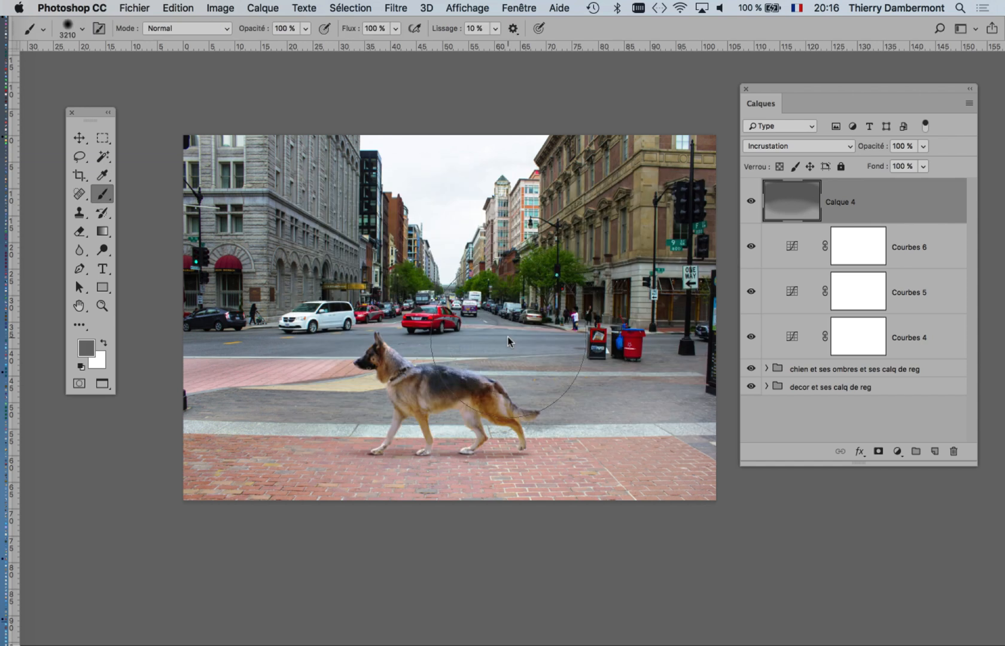
mouse_move(507, 336)
left_mouse_down()
mouse_move(445, 338)
mouse_move(458, 339)
left_mouse_up()
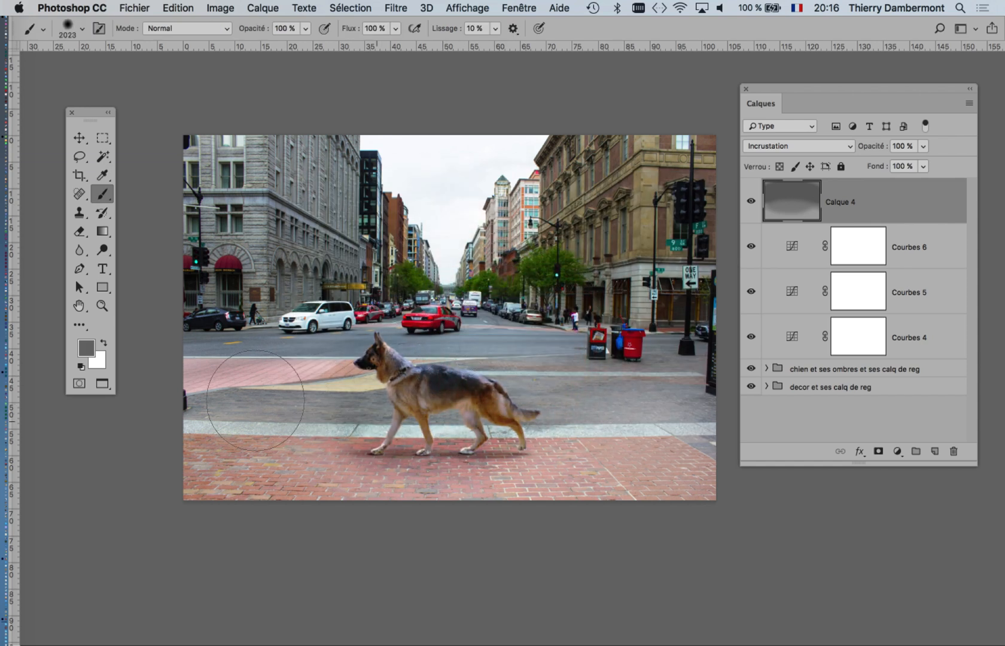
left_click_drag(511, 390, 747, 377)
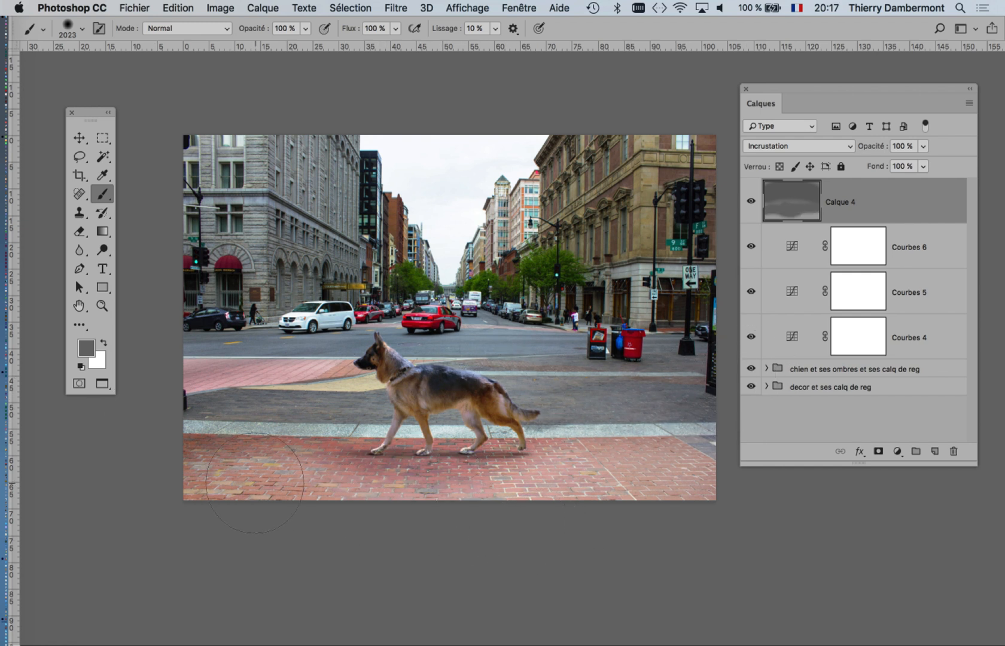
Display the Couleur panel, choose a neutral light grey and arrange the Couleur and Calques panels beside the image
left_click(530, 6)
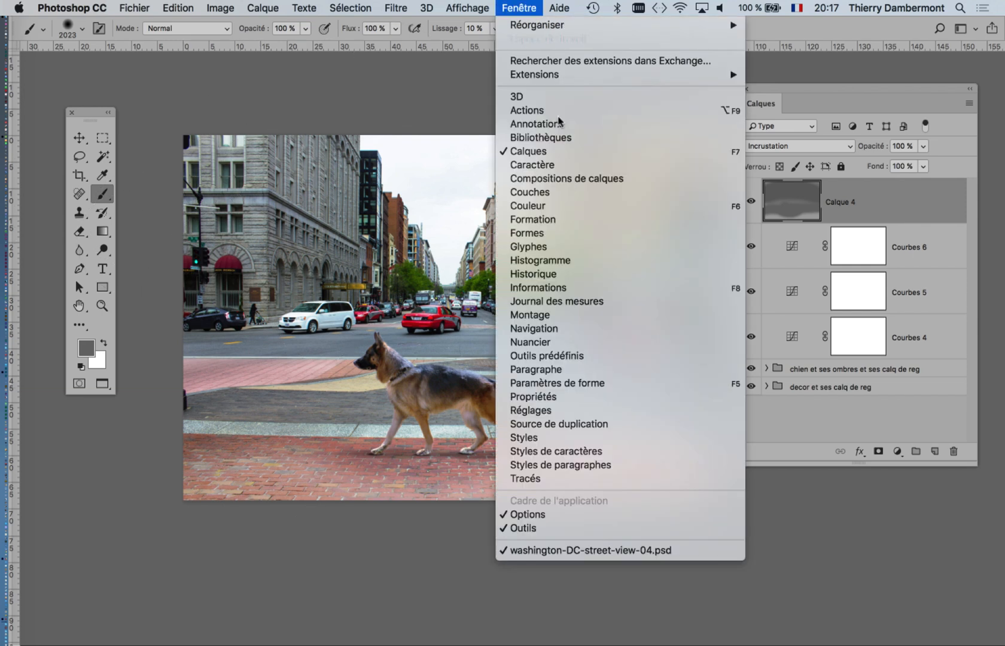
left_click(564, 206)
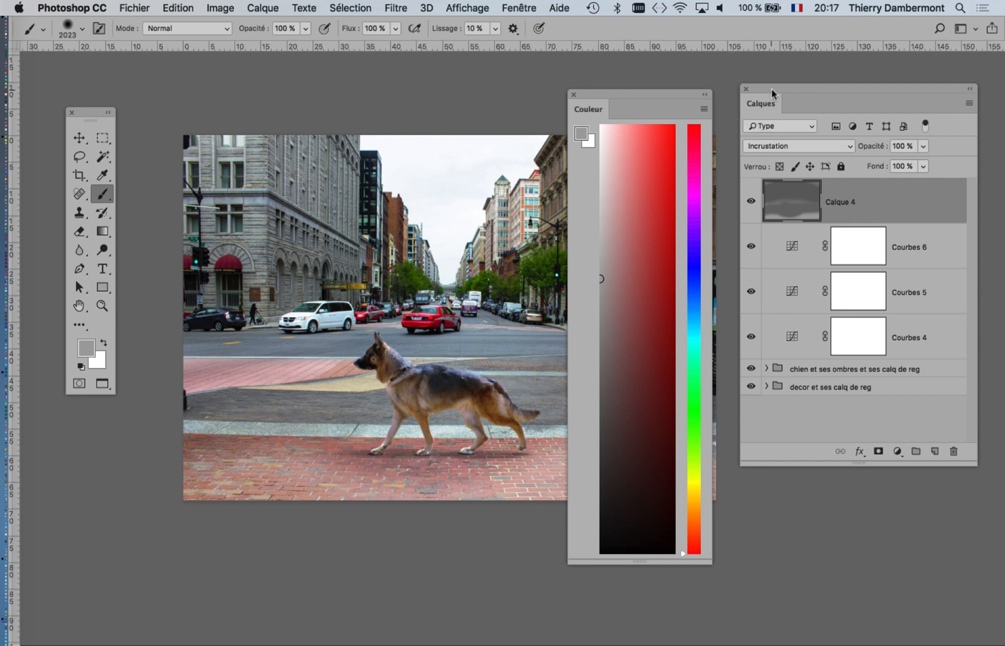
left_click_drag(770, 88, 863, 184)
left_click_drag(651, 95, 750, 83)
scroll(498, 153, "right", 5)
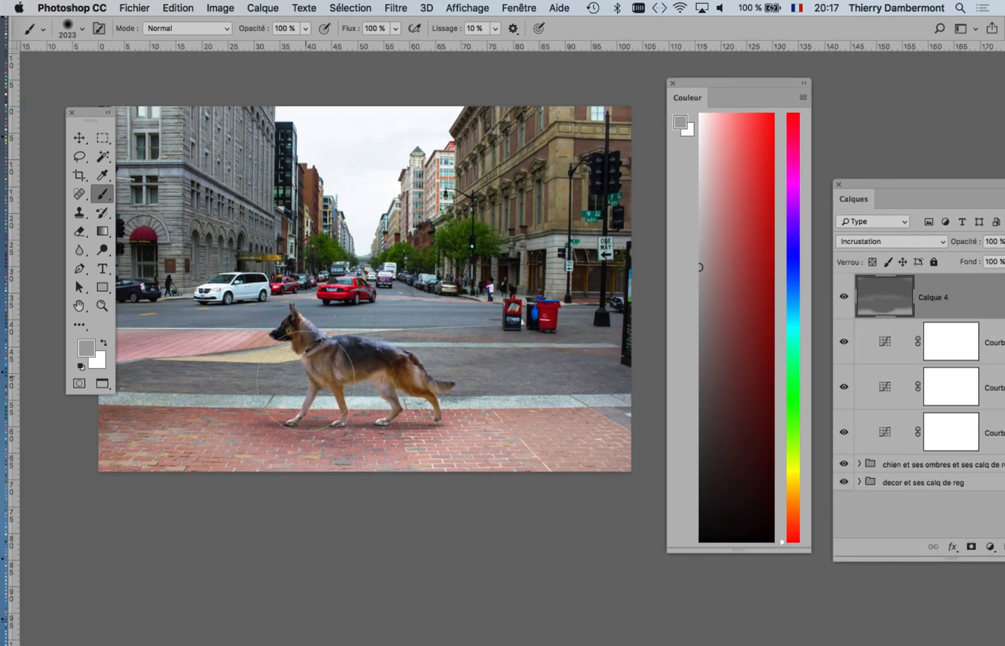
Enlarge the brush to 2850 px and paint light grey on Calque 4 over the grey stone building, the street and the brick pavement
left_click_drag(404, 418, 440, 418)
mouse_move(231, 370)
left_mouse_down()
mouse_move(179, 200)
mouse_move(142, 160)
left_mouse_up()
scroll(246, 227, "down", 2)
scroll(251, 229, "down", 2)
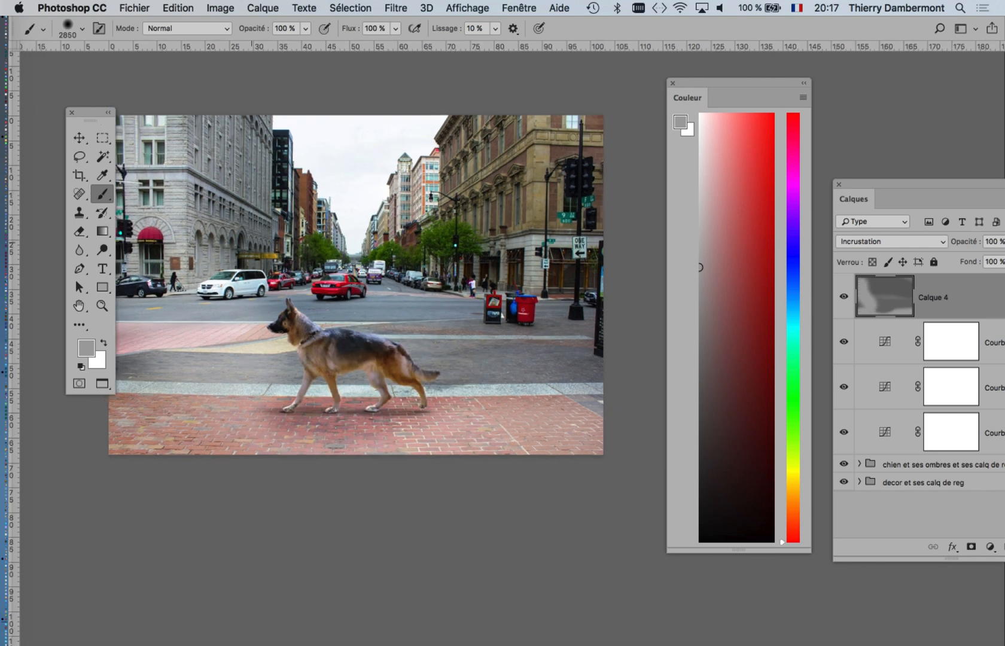
left_click_drag(289, 273, 387, 308)
left_click_drag(589, 418, 207, 447)
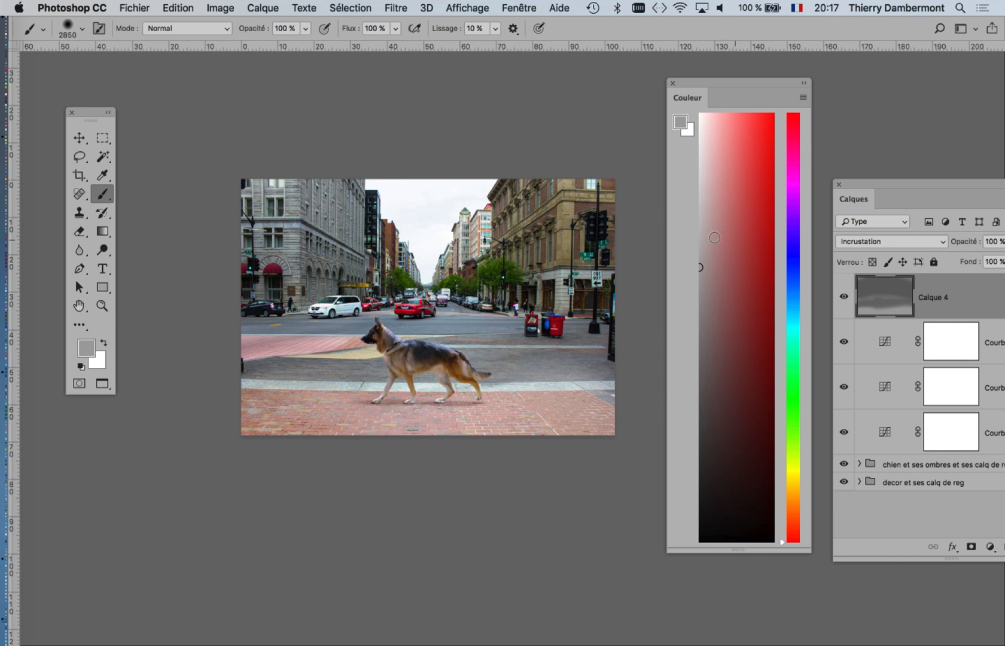
Pick a neutral dark grey in the Couleur panel, keeping it free of red, and paint over the buildings to darken them
left_click_drag(701, 337, 699, 345)
mouse_move(616, 307)
left_mouse_down()
mouse_move(550, 183)
mouse_move(507, 172)
mouse_move(463, 195)
left_mouse_up()
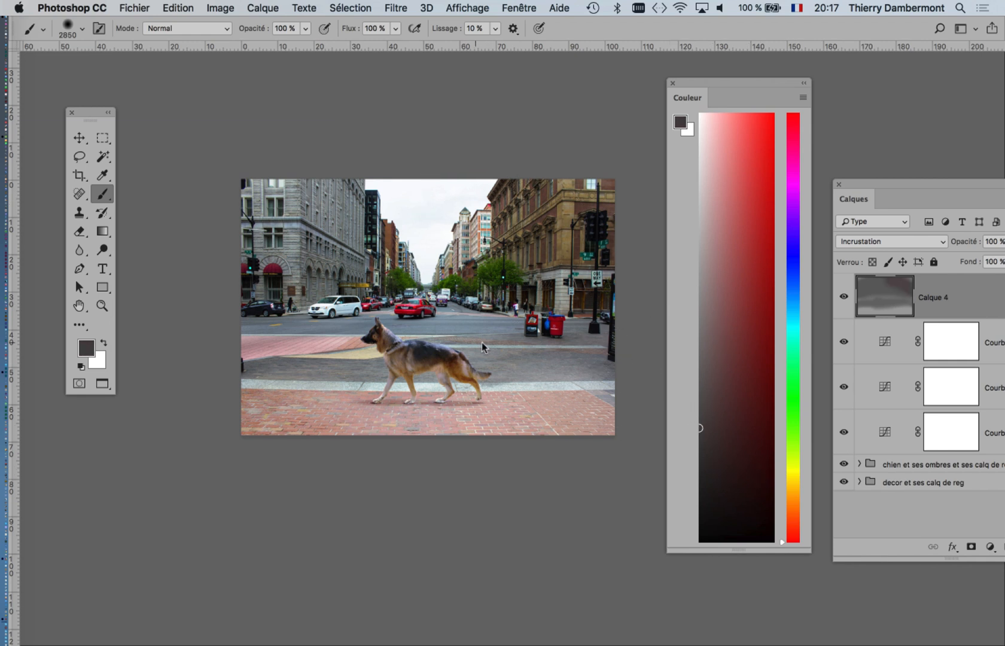
left_click_drag(482, 342, 487, 342)
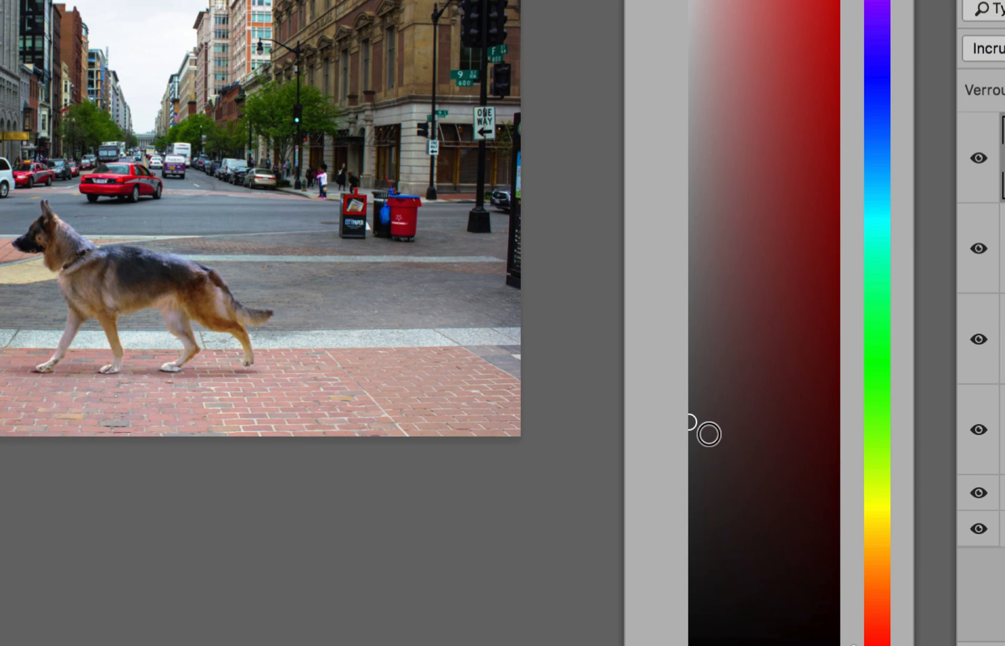
left_click(721, 437)
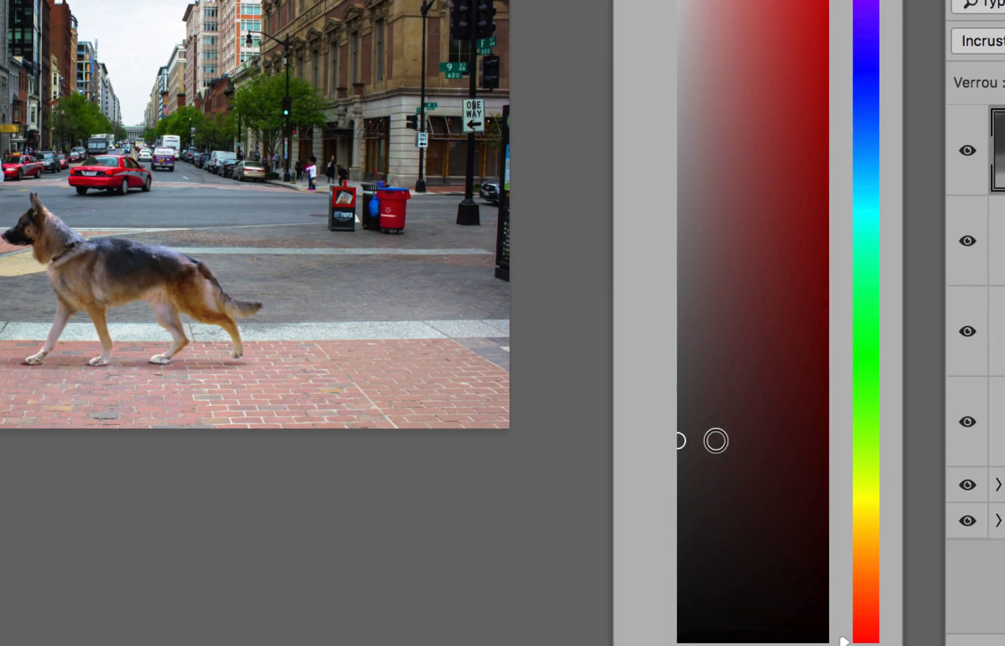
left_click(717, 441)
left_click_drag(720, 441, 642, 441)
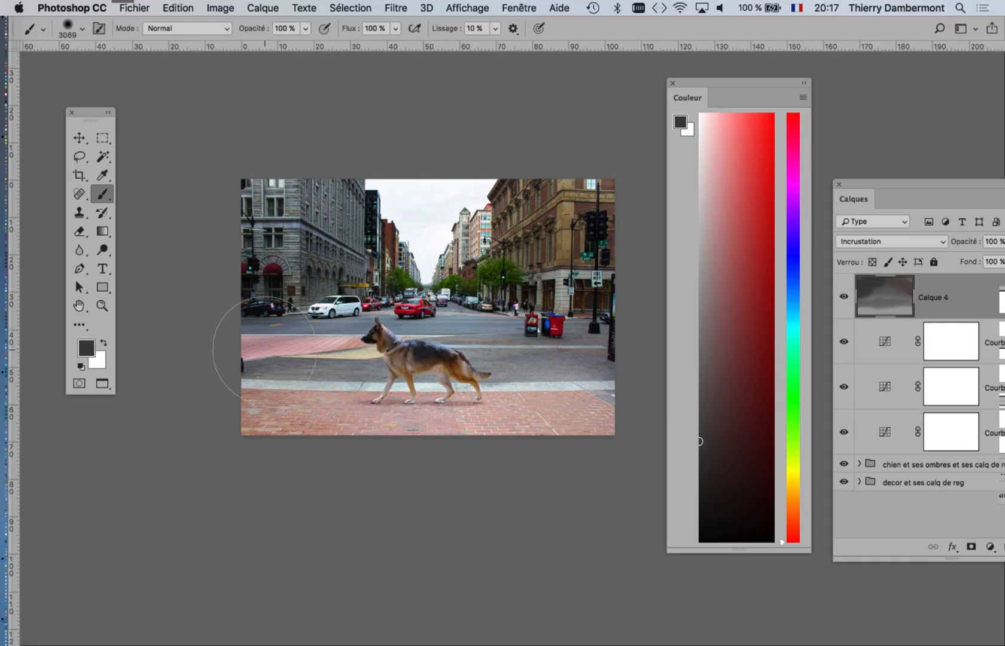
Undo a broad dark stroke over the dog, reduce the brush to 848 px and paint dark grey over its neck and shoulder
left_click_drag(387, 362, 433, 365)
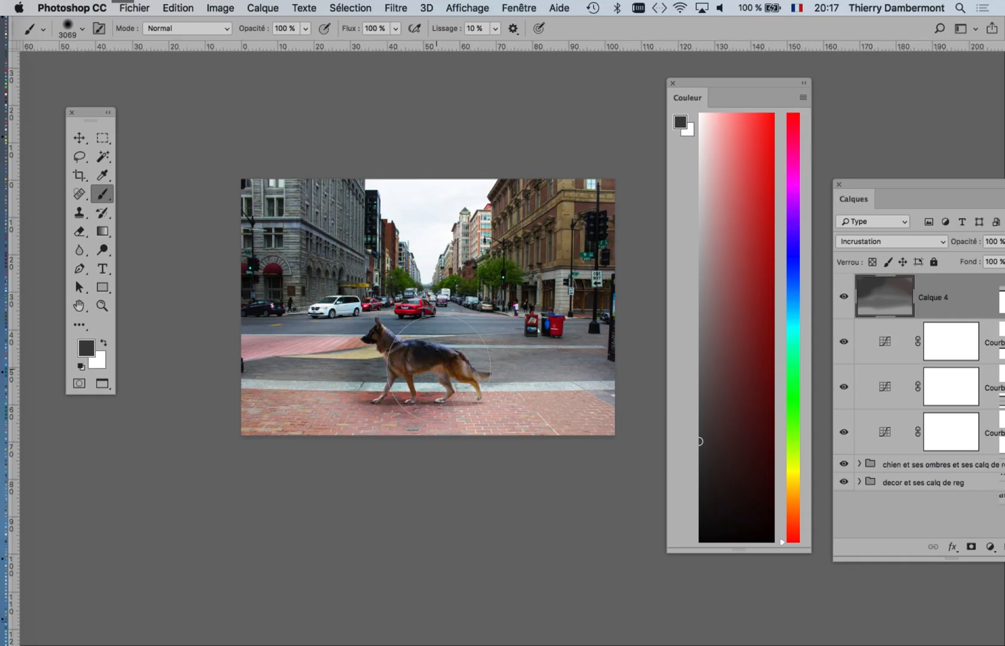
key("super+z")
scroll(394, 358, "up", 5, "alt")
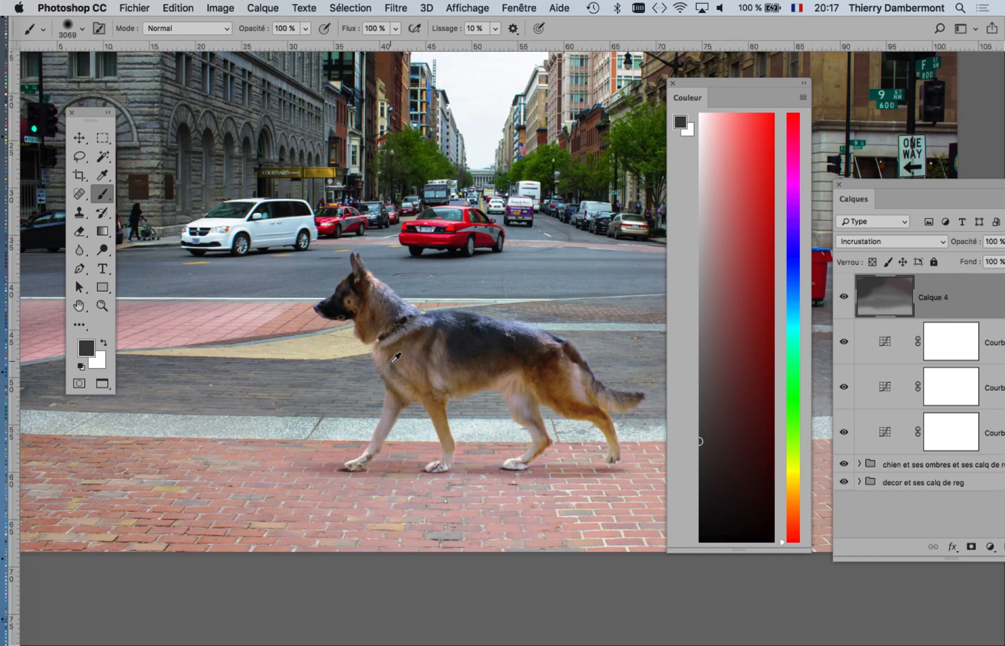
scroll(409, 372, "up", 2, "alt")
left_click_drag(425, 390, 242, 413, "ctrl+alt")
left_click_drag(427, 430, 291, 464, "ctrl+alt")
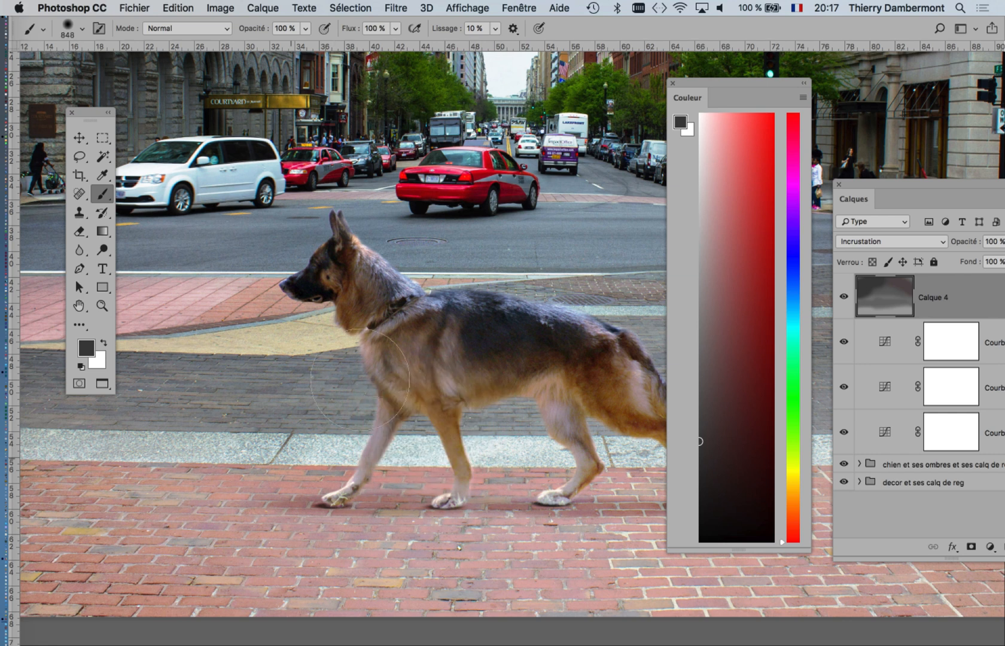
mouse_move(357, 302)
left_mouse_down()
mouse_move(350, 287)
mouse_move(422, 353)
mouse_move(472, 359)
left_mouse_up()
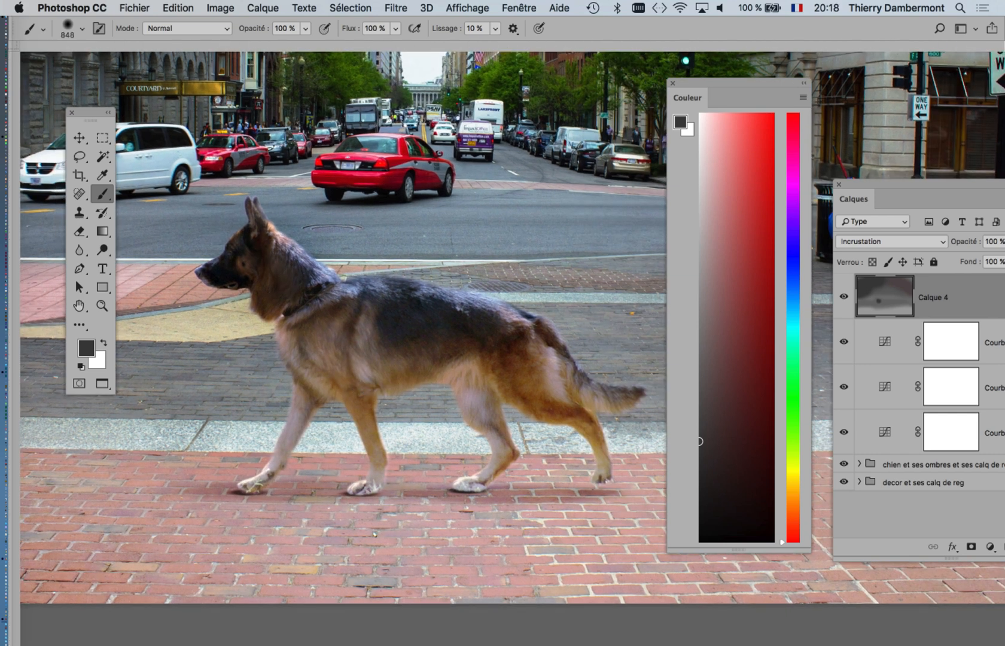
Shrink the brush to 562 px, then 382 px, and darken the dog's hindquarters and front legs with dark grey
left_click_drag(363, 414, 324, 415, "ctrl+alt")
left_click_drag(450, 361, 523, 396)
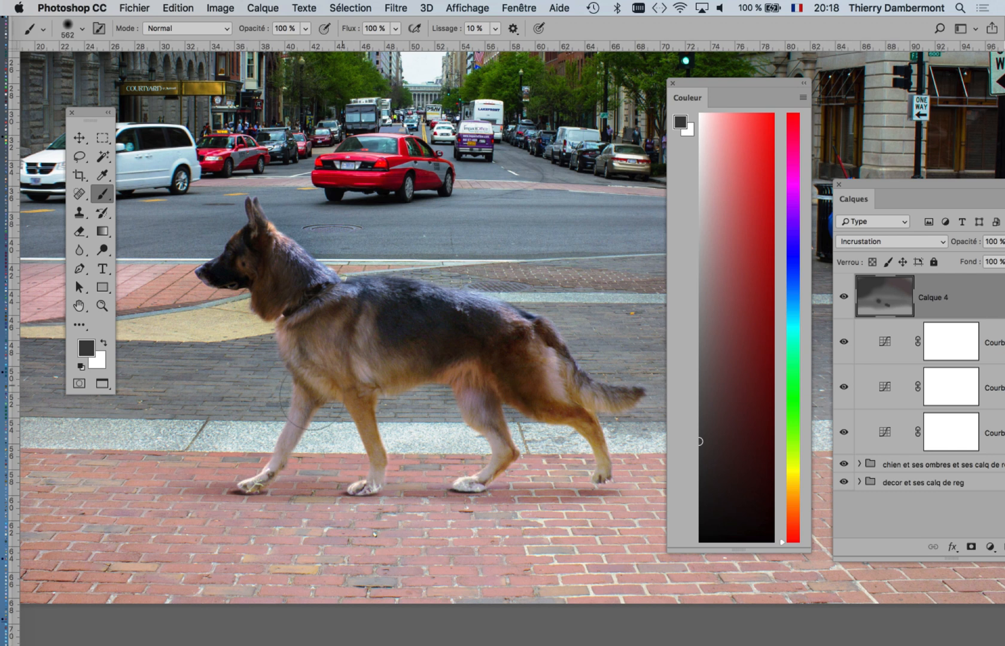
mouse_move(260, 482)
left_mouse_down()
mouse_move(275, 491)
mouse_move(265, 508)
mouse_move(244, 511)
left_mouse_up()
key("super+z")
scroll(275, 505, "up", 1)
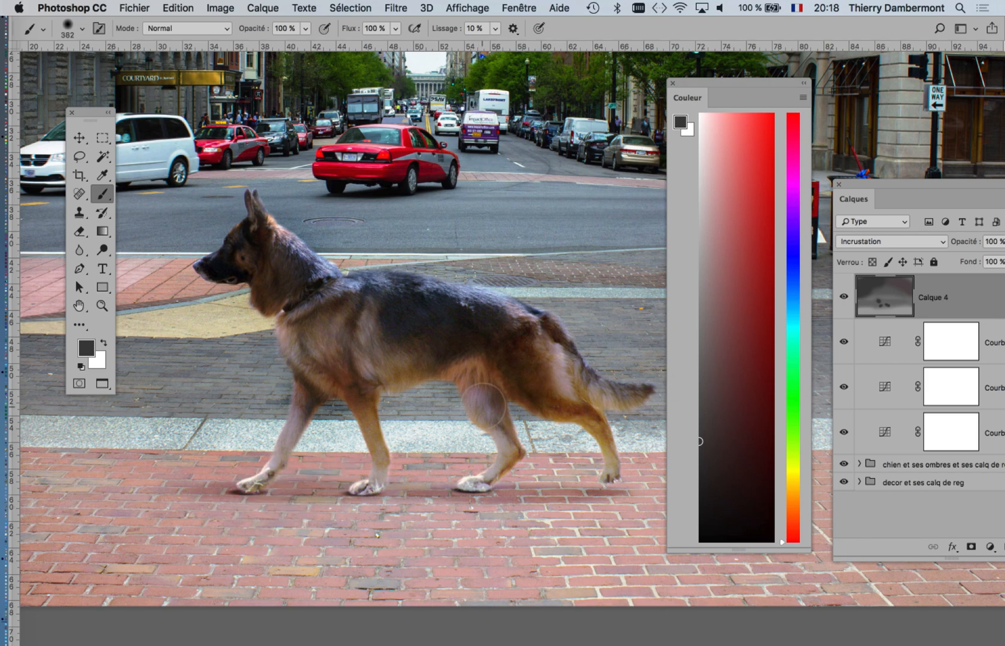
Choose a medium-dark grey, enlarge the brush to 1728 px and paint over the brick pavement under the dog to darken it
scroll(347, 437, "down", 4)
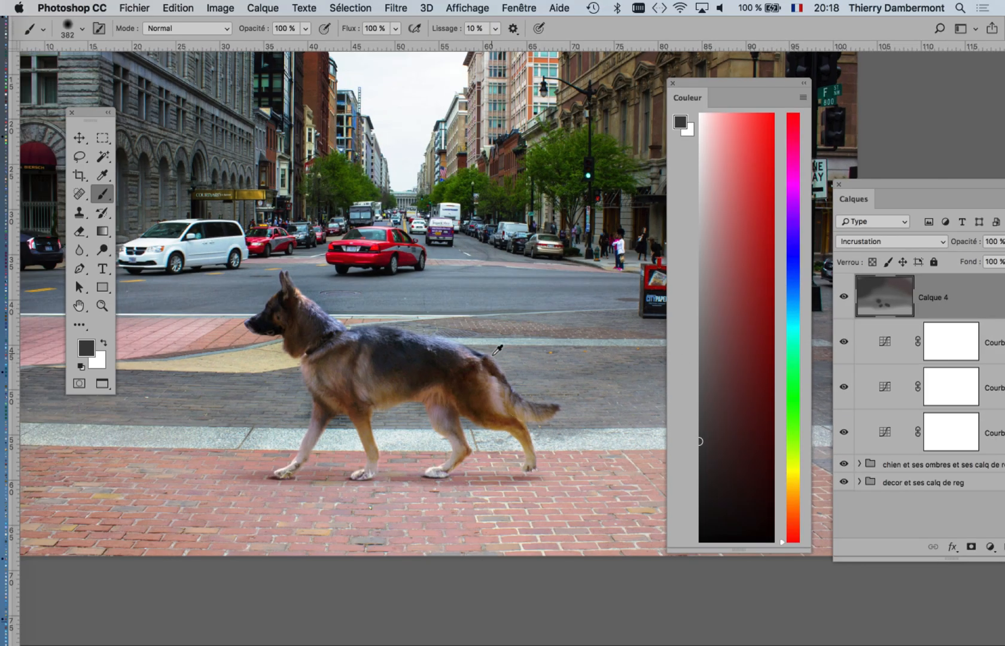
scroll(494, 353, "down", 4)
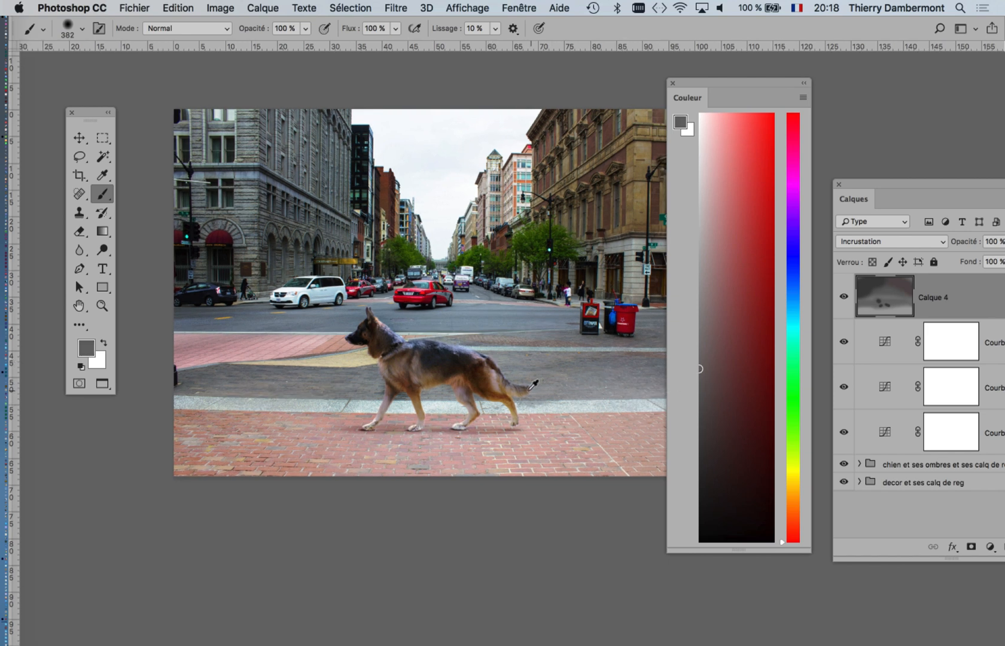
scroll(530, 385, "down", 2)
left_click_drag(360, 406, 422, 411)
mouse_move(515, 389)
left_mouse_down()
mouse_move(646, 399)
mouse_move(640, 438)
left_mouse_up()
left_click_drag(546, 441, 139, 462)
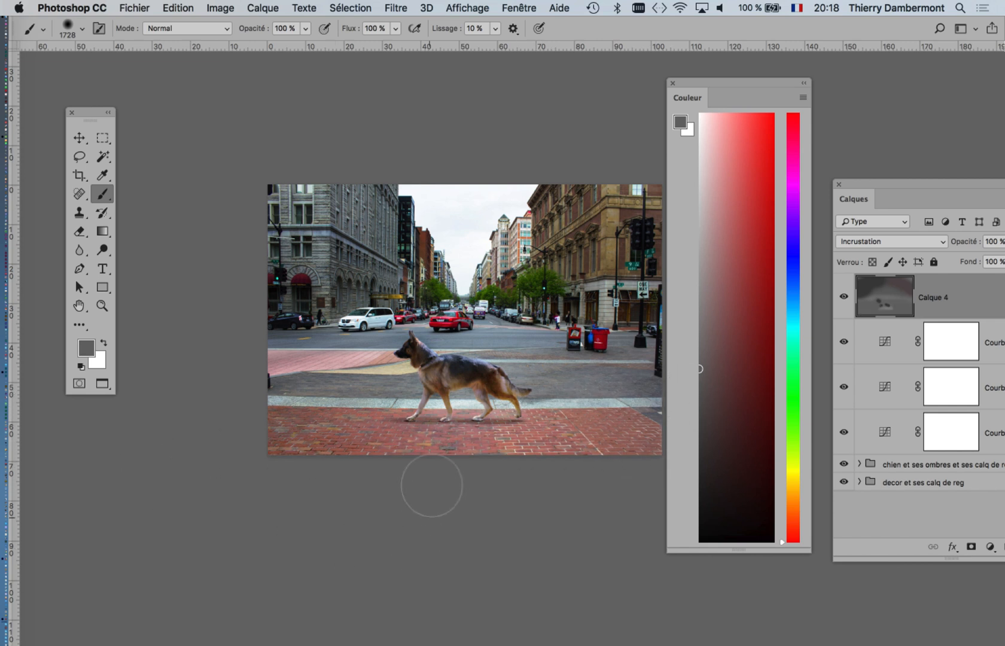
Choose a light grey, enlarge the brush to 2557 px and paint over the grey stone building, the street and the lower brick pavement
scroll(565, 353, "down", 1)
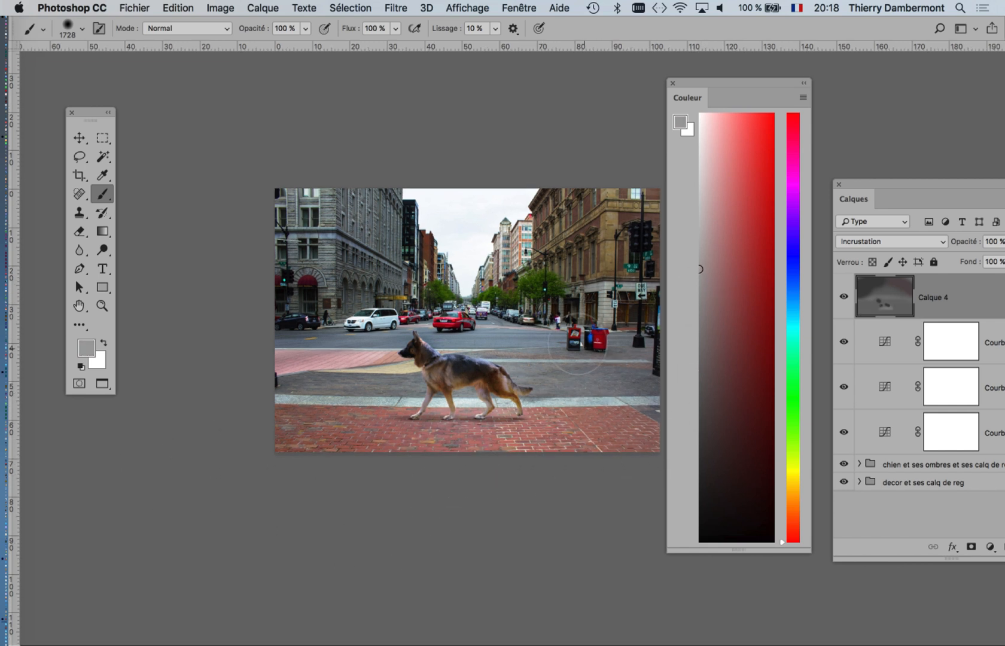
left_click_drag(566, 357, 593, 357, "ctrl+alt")
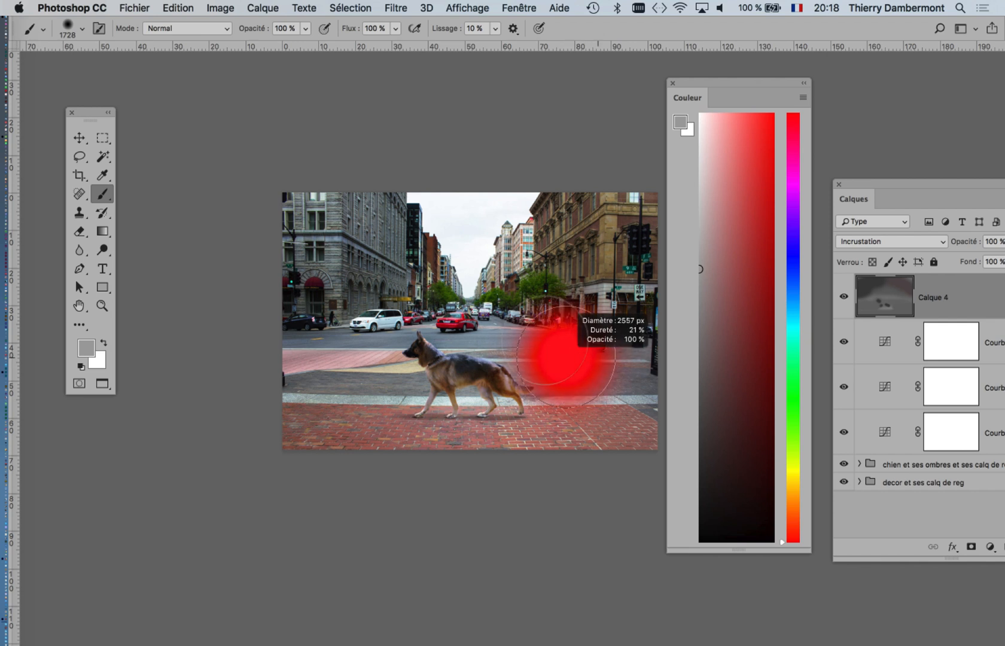
left_click_drag(468, 309, 371, 233)
left_click_drag(339, 313, 233, 223)
mouse_move(310, 367)
left_mouse_down()
mouse_move(493, 511)
mouse_move(419, 533)
left_mouse_up()
left_click_drag(220, 467, 556, 478)
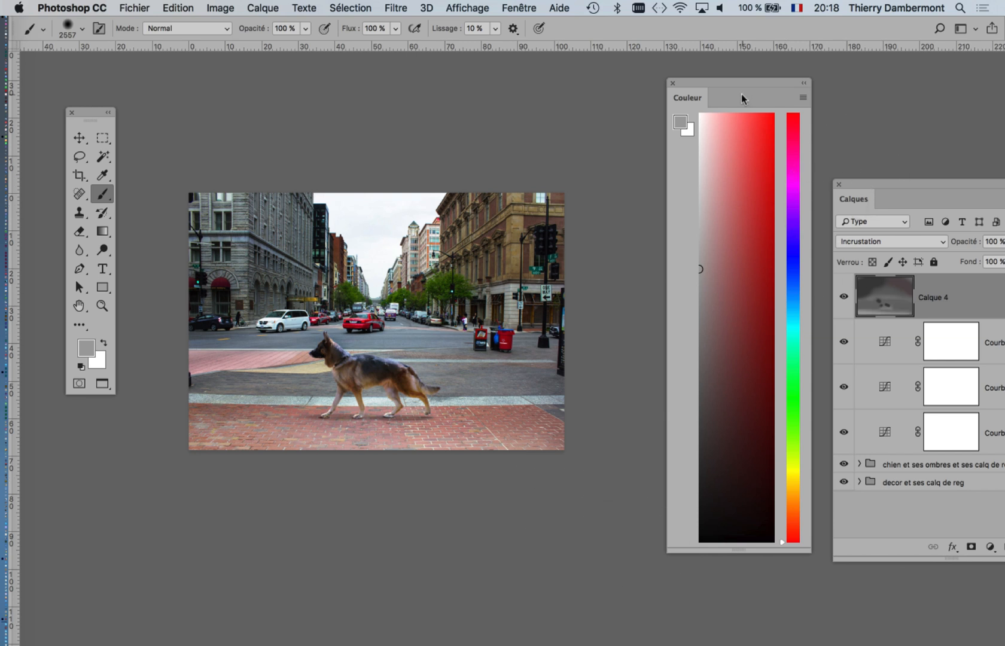
Move the Couleur panel away from its place beside the image and bring the Calques panel close to the montage
mouse_move(744, 80)
left_mouse_down()
mouse_move(320, 504)
mouse_move(265, 511)
left_mouse_up()
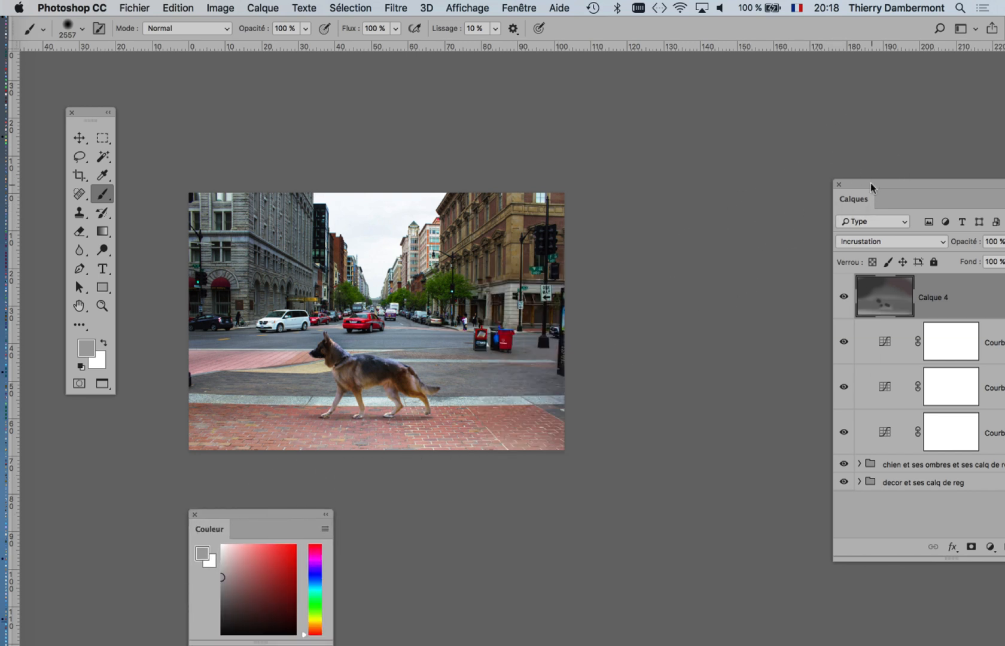
left_click_drag(871, 185, 613, 120)
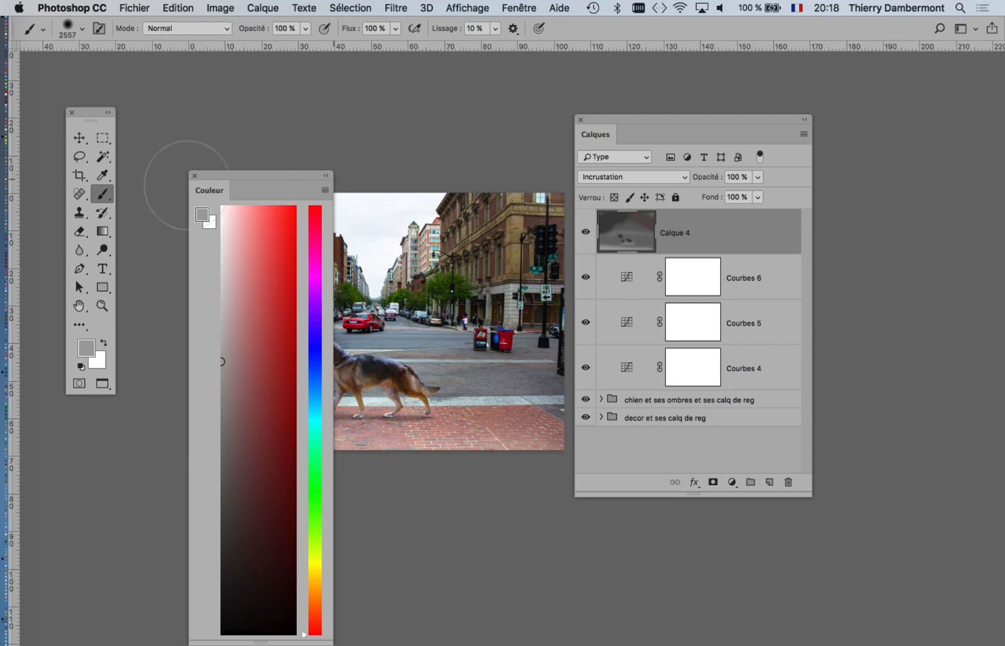
Close the Couleur panel, duplicate the painted grey layer Calque 4 and hide the original
key("F6")
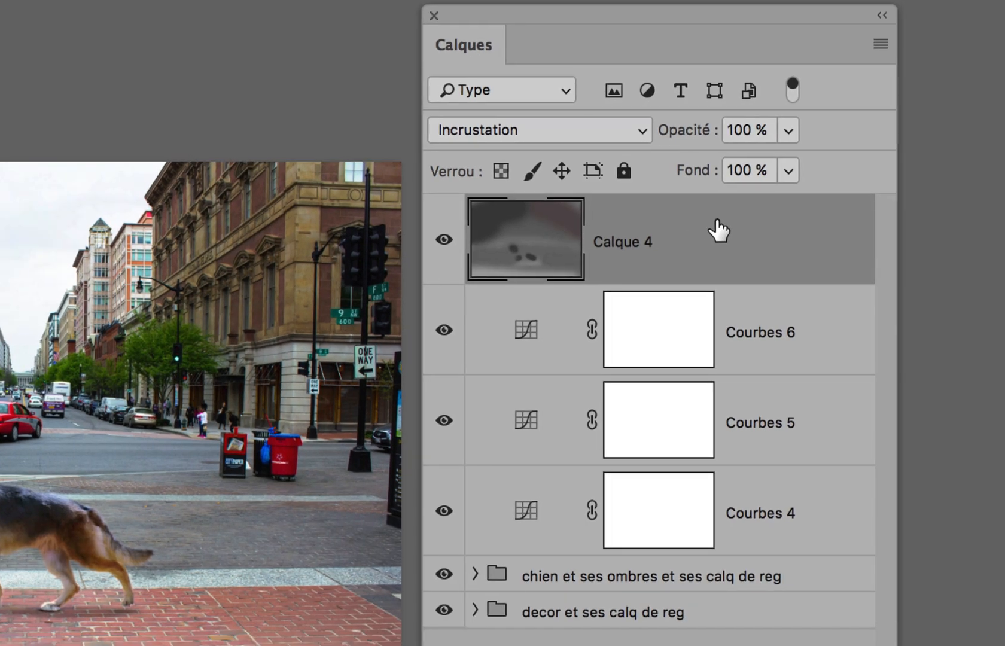
left_click_drag(719, 229, 746, 392)
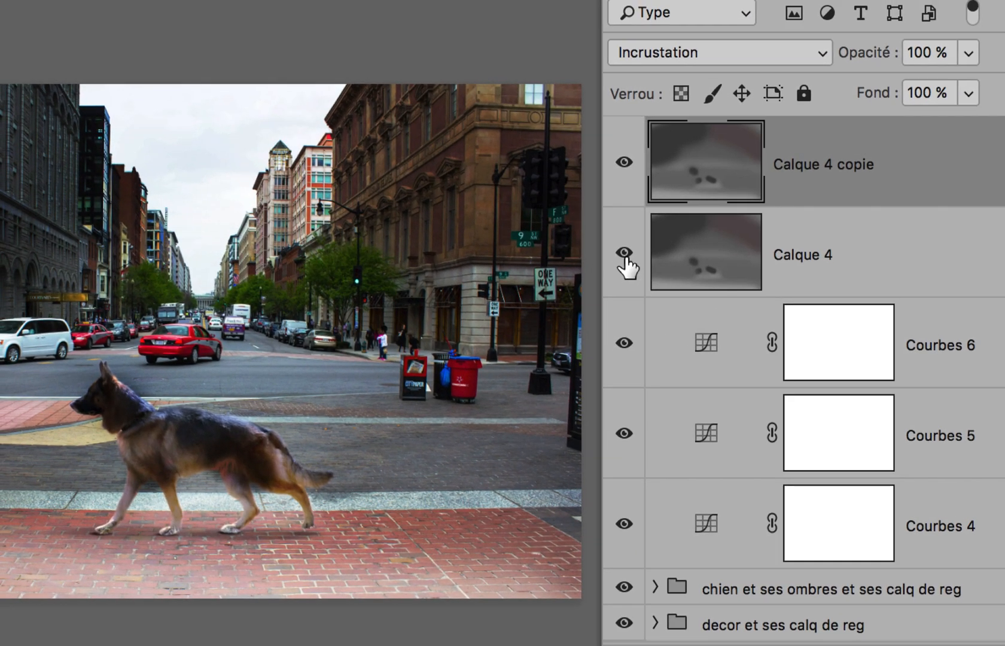
left_click(623, 264)
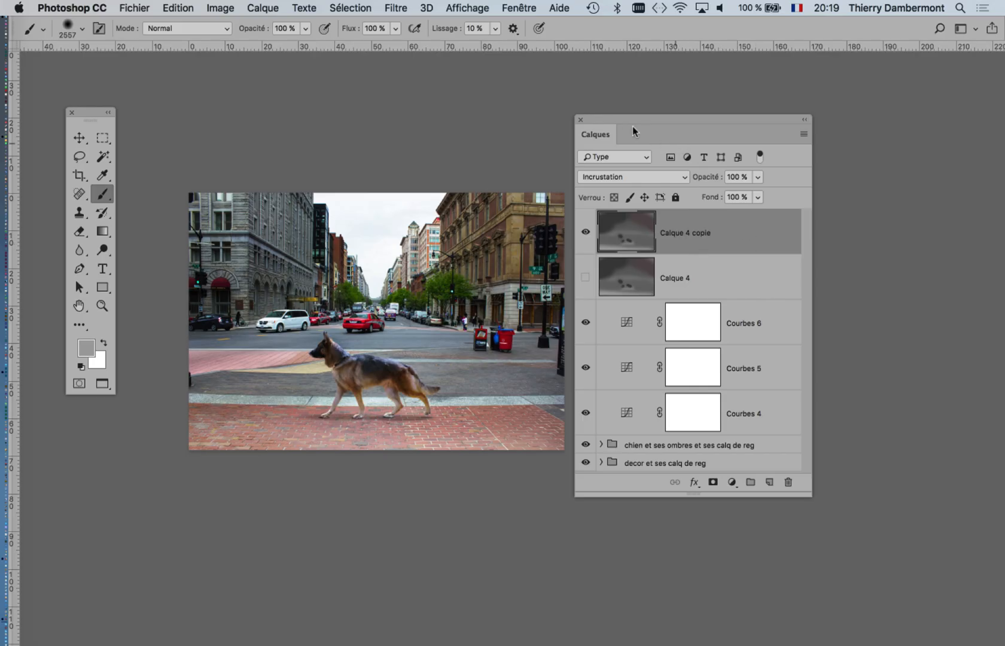
Move the Calques panel away from the montage, reopen the Couleur panel and place it enlarged between the image and the layers
left_click_drag(647, 120, 784, 119)
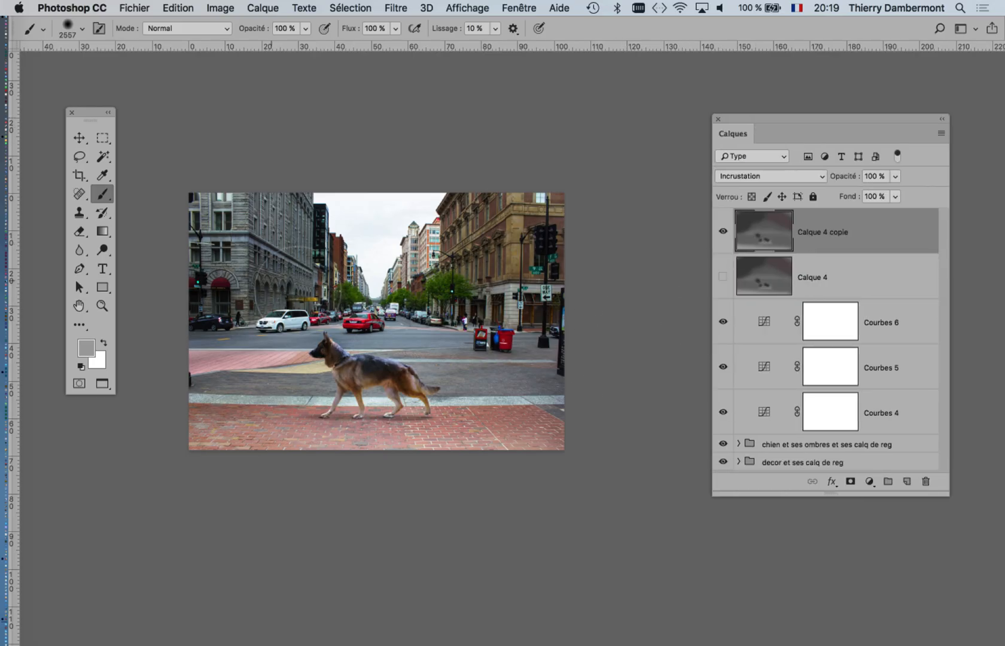
left_click(503, 7)
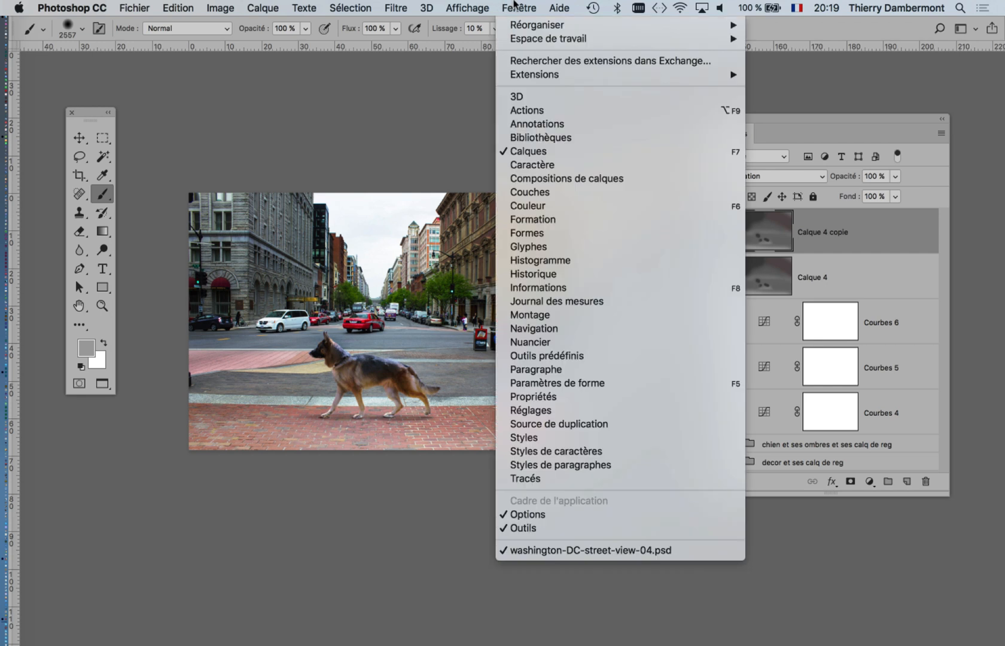
left_click(550, 210)
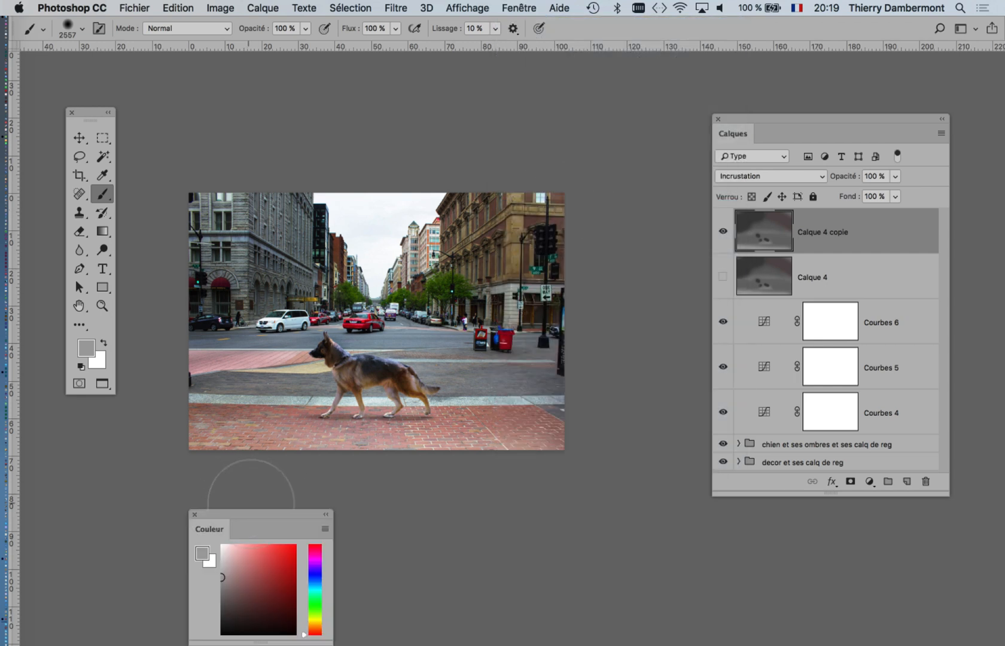
left_click_drag(256, 516, 651, 73)
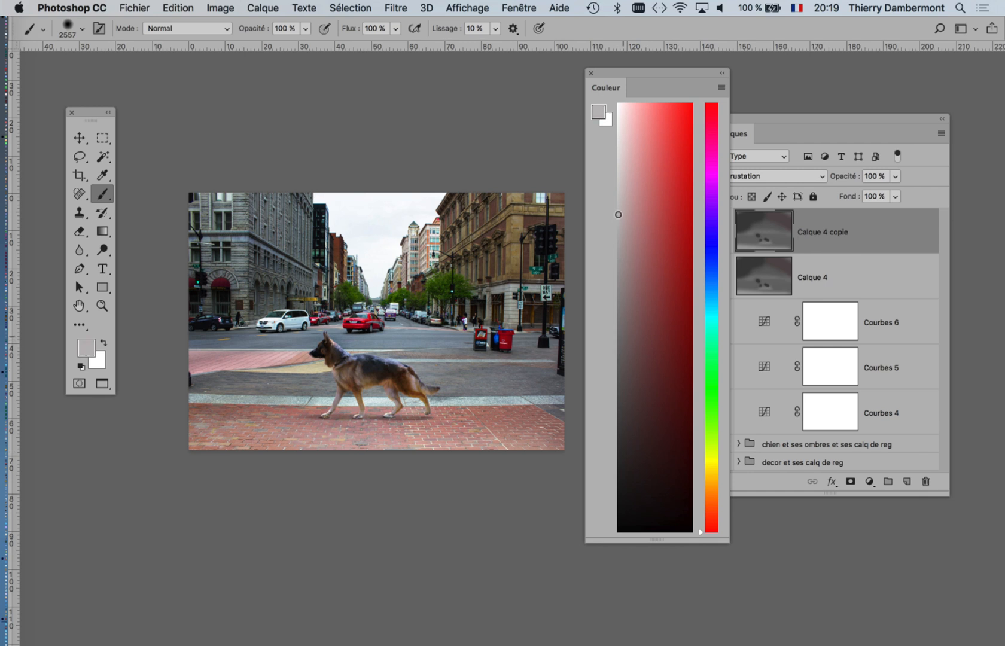
On the copy, enlarge the brush to 3779 px, paint light grey over the buildings and dark greys over the pavement and dog
left_click_drag(294, 277, 293, 274)
left_click_drag(466, 253, 554, 298)
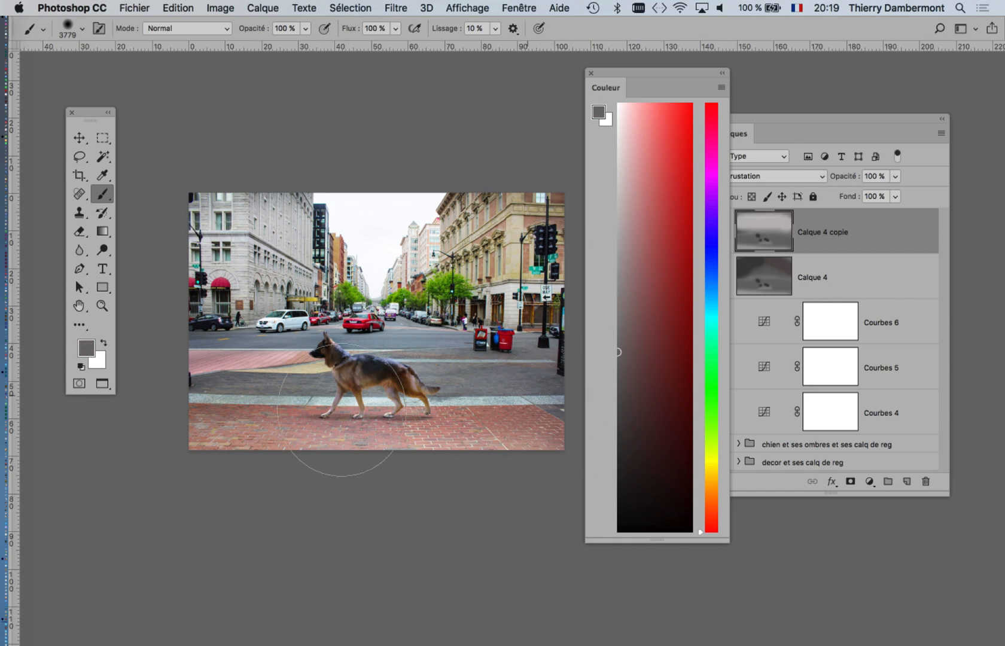
left_click_drag(204, 430, 543, 384)
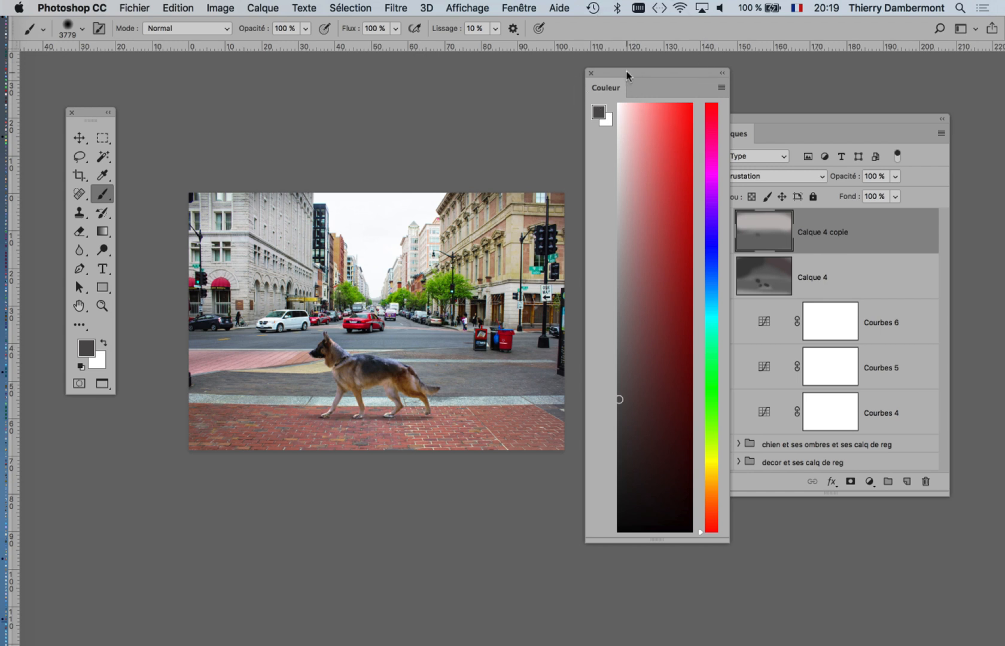
left_click_drag(626, 75, 650, 74)
left_click_drag(268, 408, 189, 413)
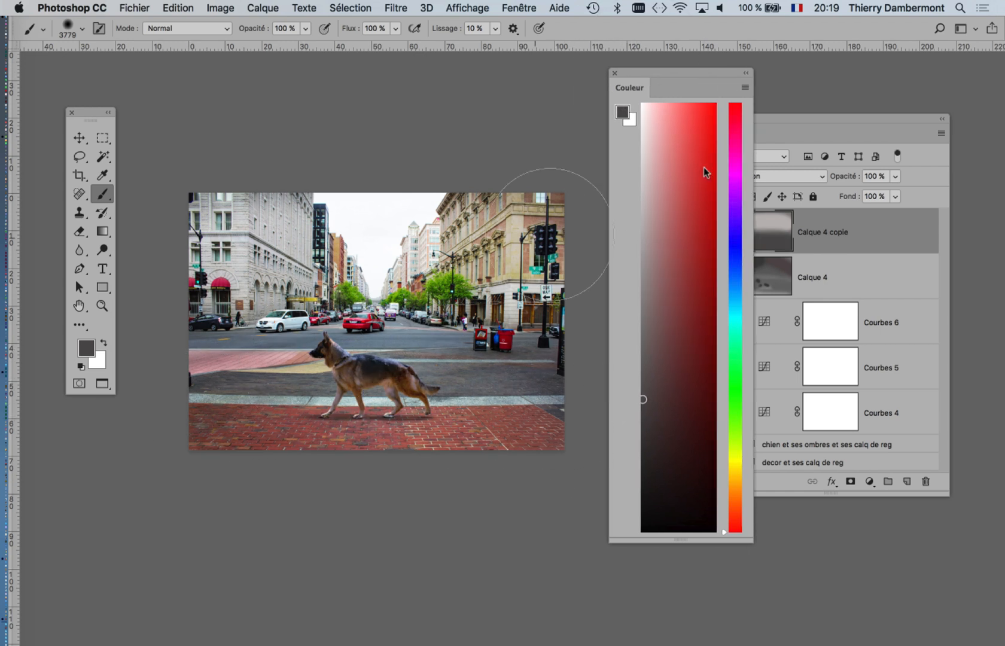
Duplicate the layer Calque 4 copie, hide the version beneath it and move both panels clear of the montage
left_click_drag(712, 76, 623, 73)
left_click_drag(874, 336, 909, 478)
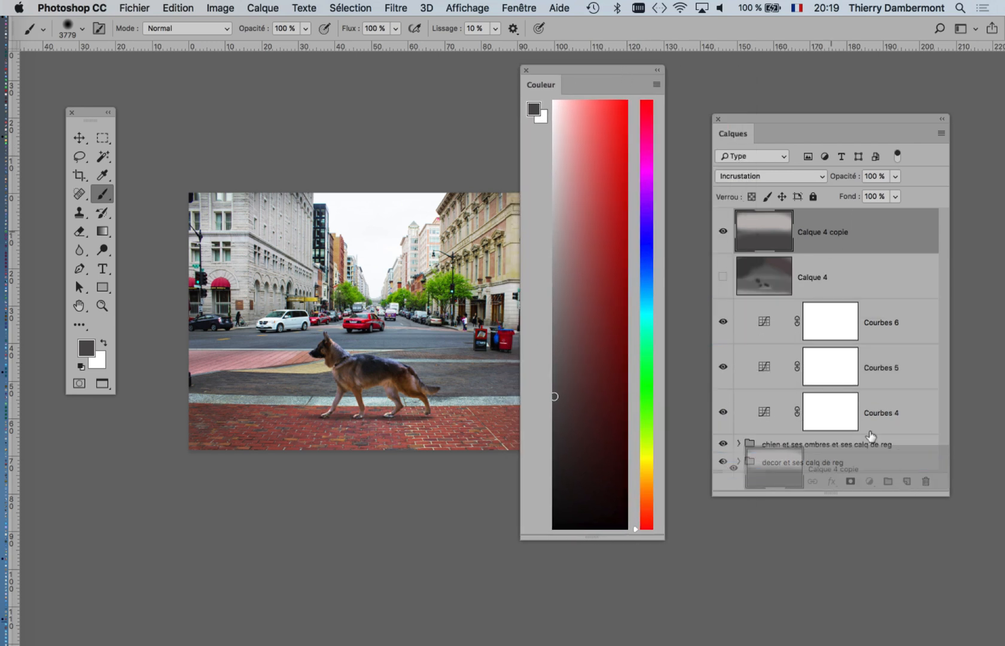
left_click_drag(870, 435, 907, 482)
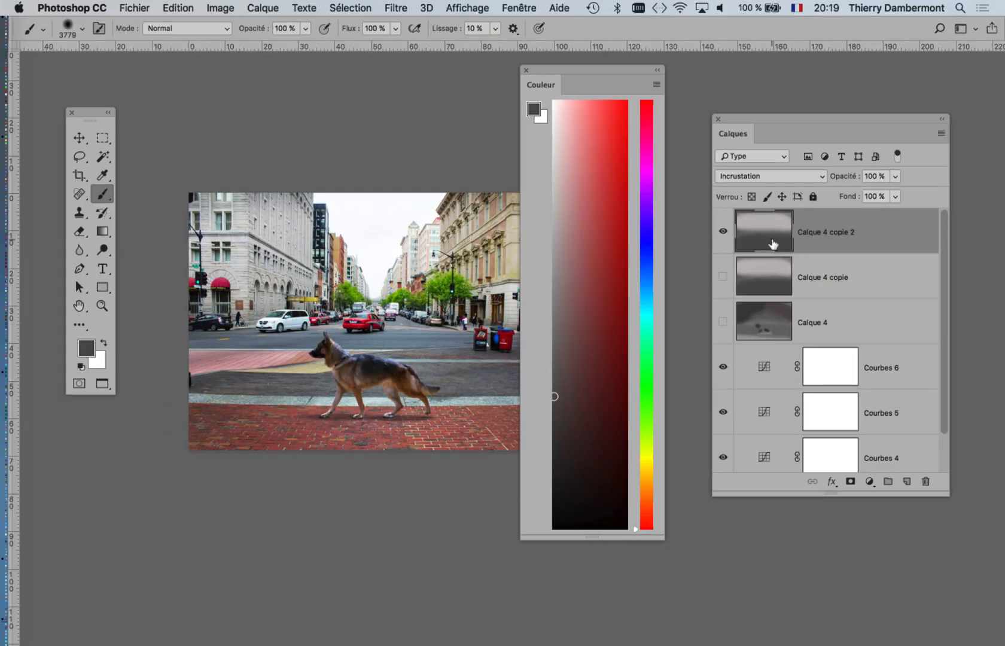
left_click_drag(742, 117, 879, 163)
left_click_drag(604, 77, 734, 87)
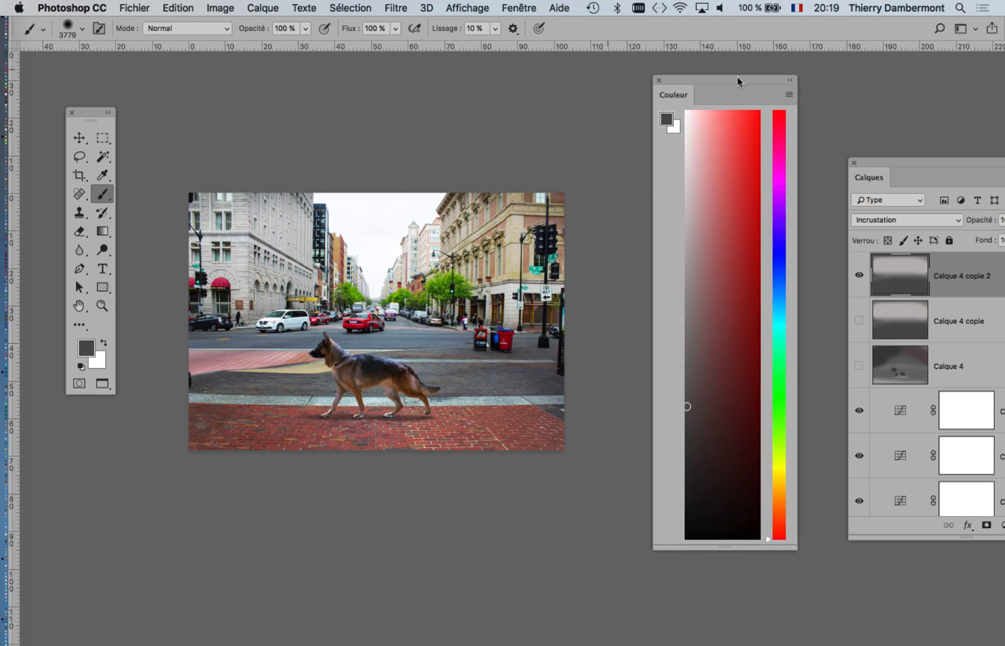
Paint progressively darker greys over both building facades and the trees at the street's centre, reducing the brush to 2215 px for the trees
left_click(679, 216)
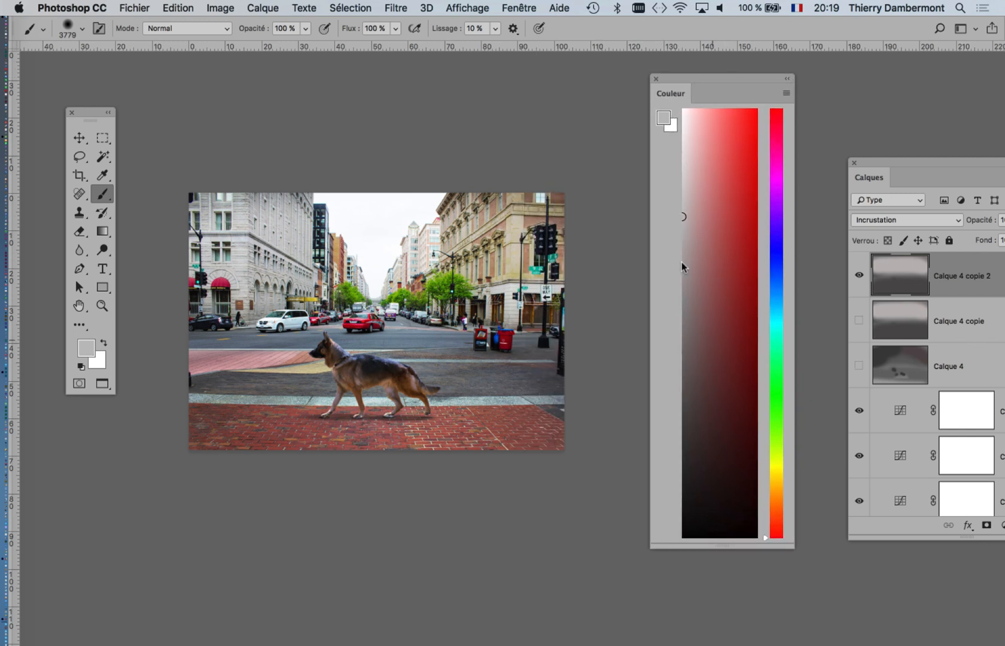
left_click(679, 241)
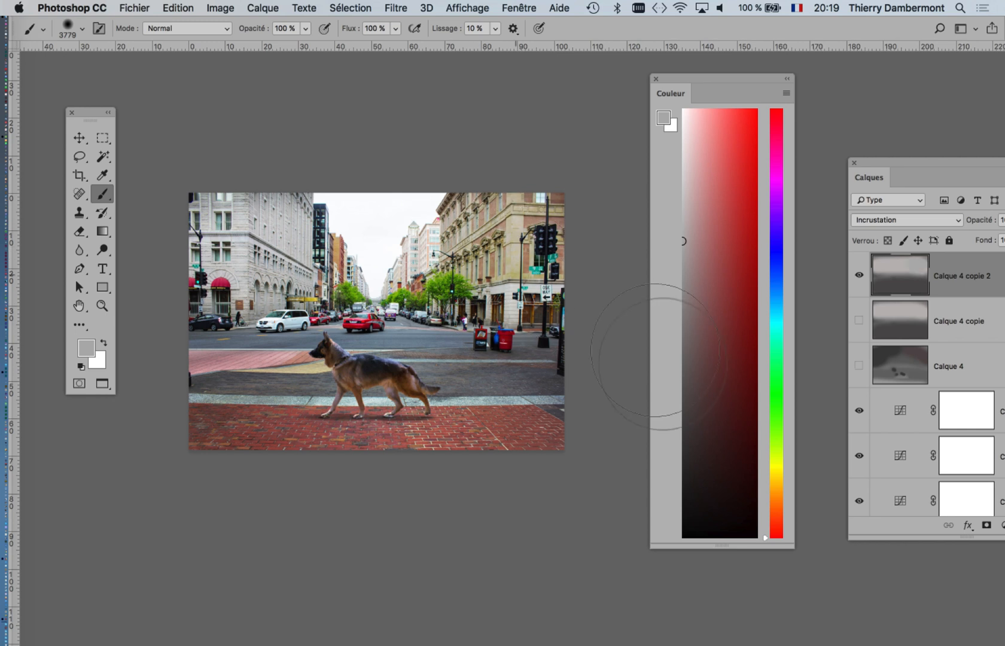
left_click(683, 303)
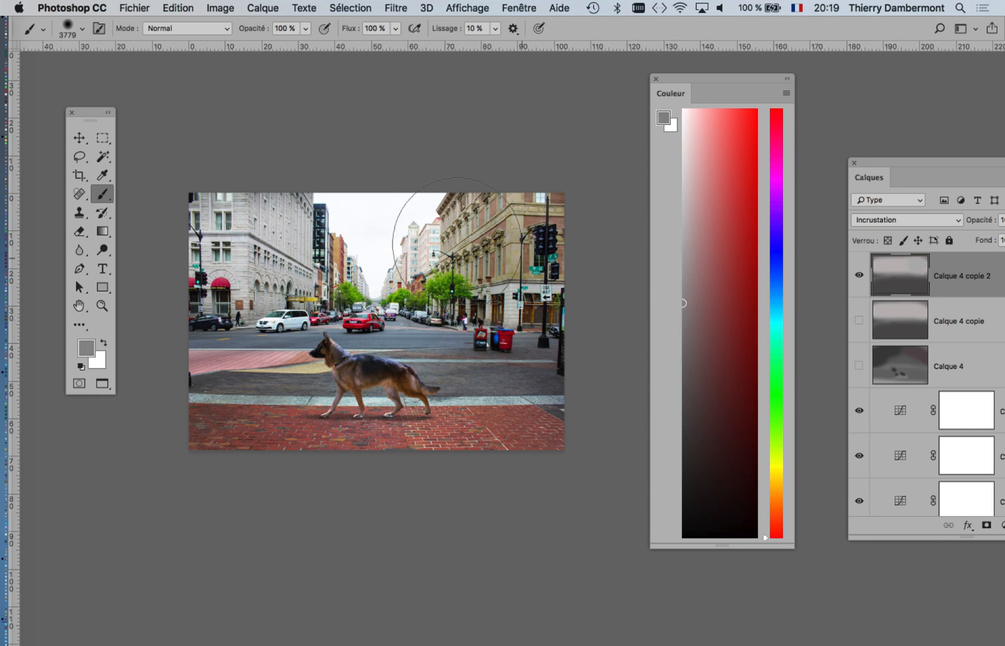
left_click(245, 251)
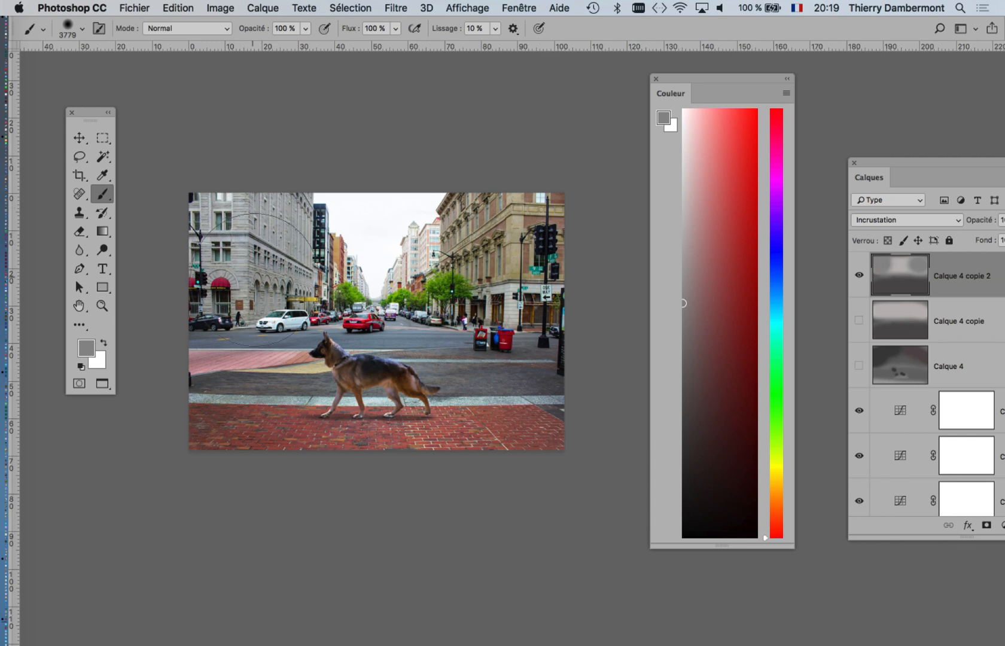
left_click(678, 367)
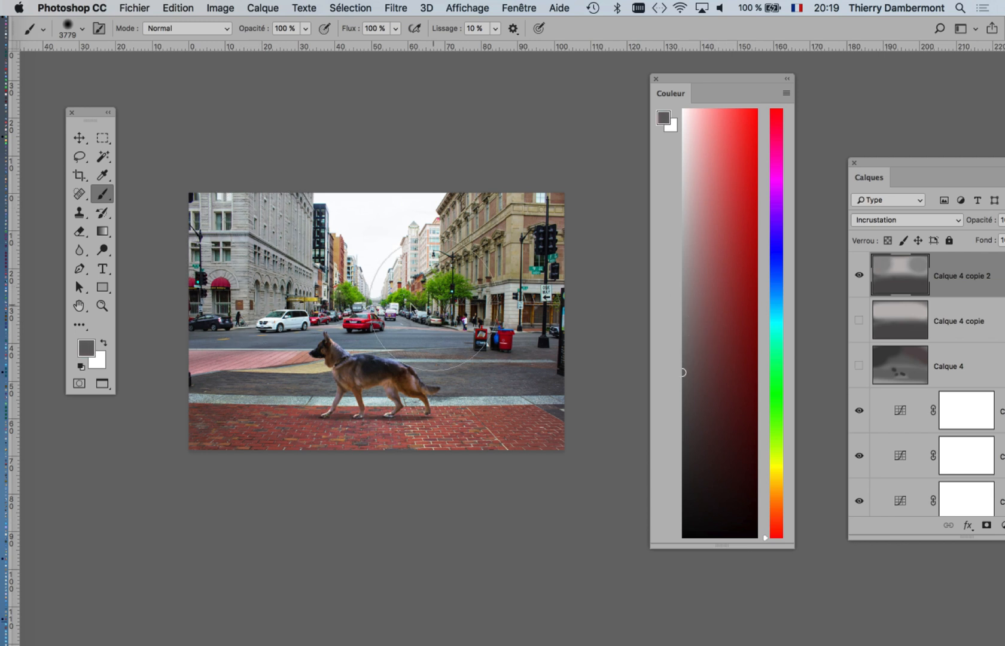
mouse_move(435, 297)
left_mouse_down()
mouse_move(400, 297)
mouse_move(384, 263)
mouse_move(405, 279)
left_mouse_up()
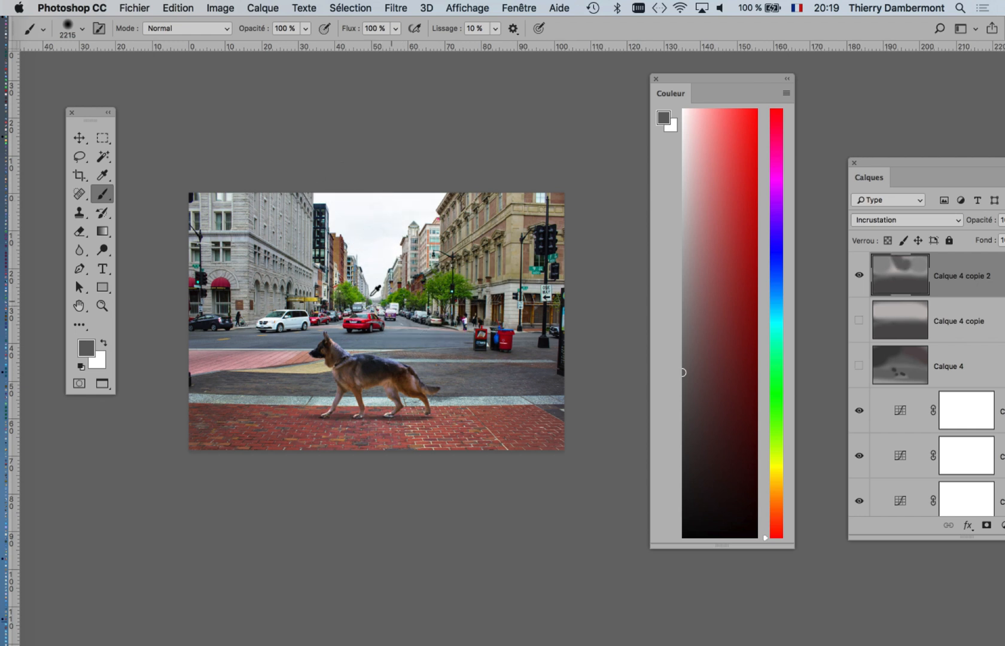
Try lightening the dog with a single 2215 px dab of light grey and undo it
scroll(363, 292, "up", 2)
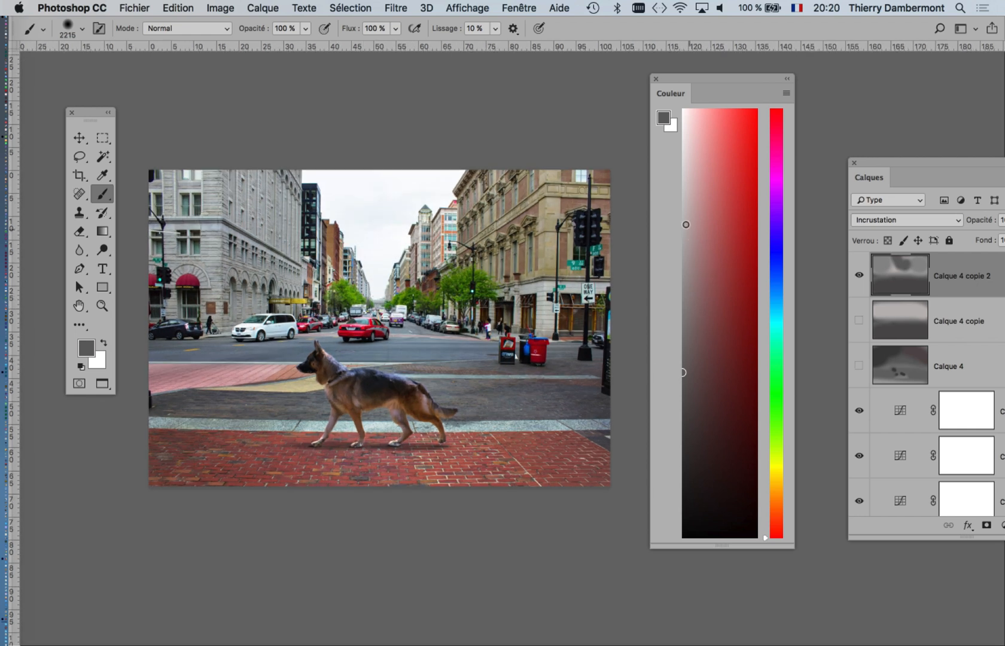
left_click(686, 224)
left_click(379, 402)
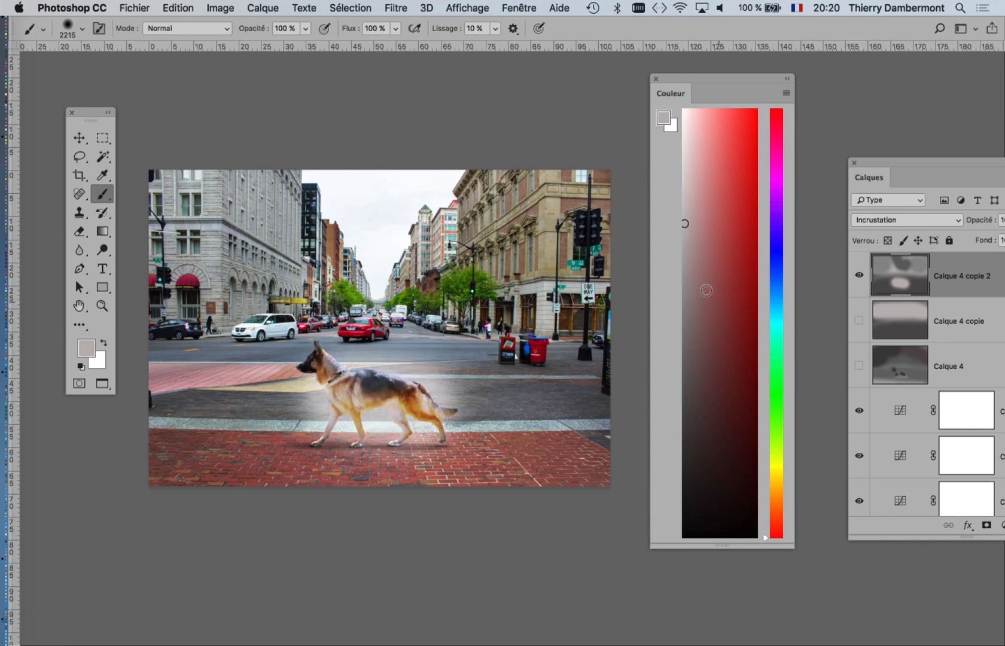
key("super+z")
Choose a slightly darker light grey, enlarge the brush to 2968 px, try lightening the whole pavement and undo the stroke
left_click(681, 267)
left_click_drag(375, 471, 411, 470)
left_click_drag(194, 431, 607, 433)
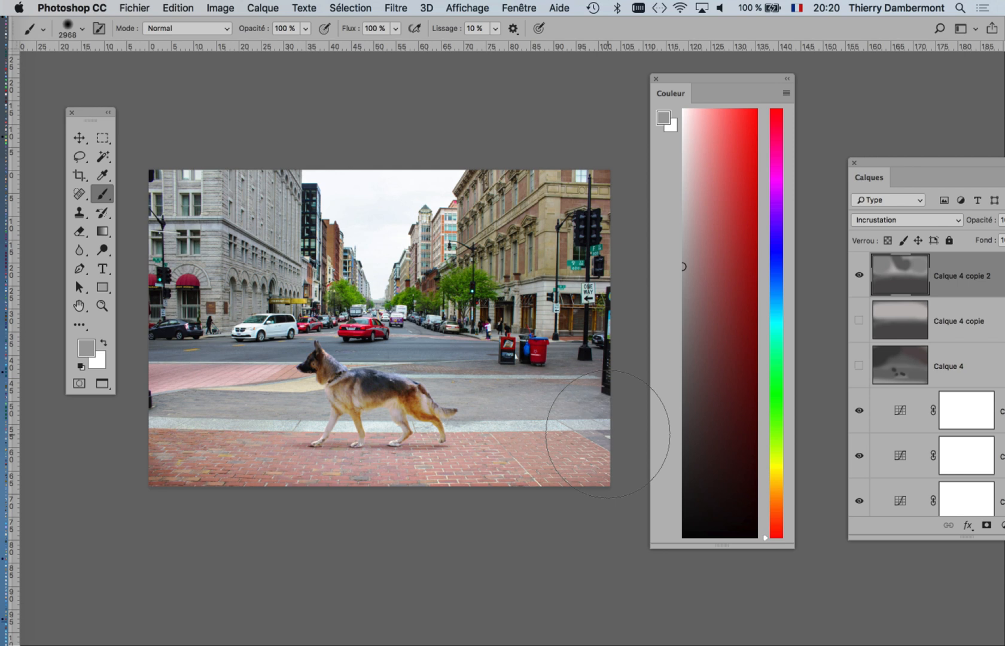
key("super+z")
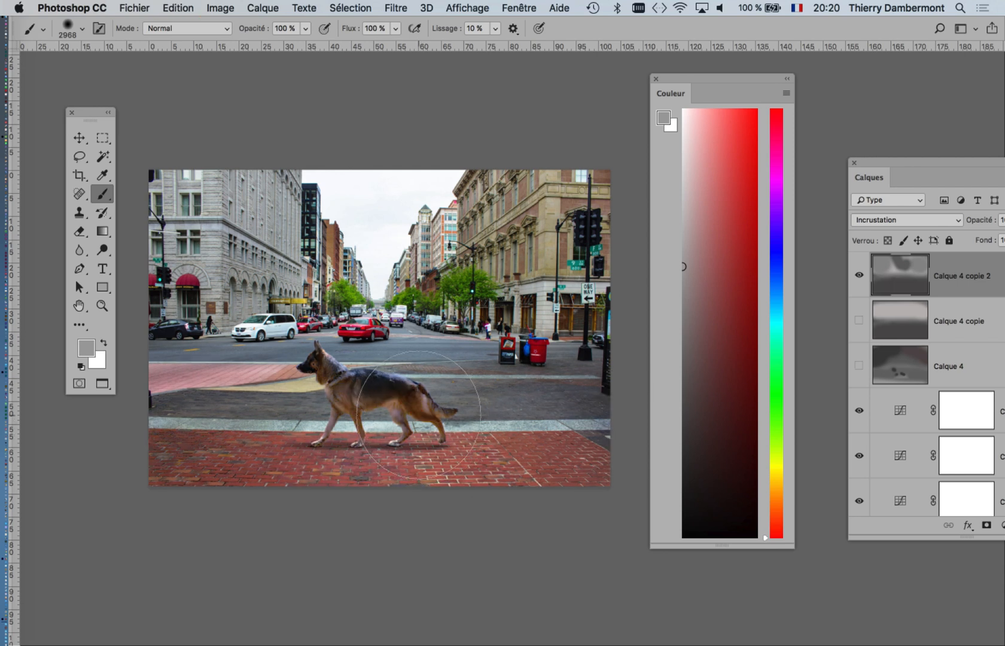
Shrink the brush to 1172 px, 760 px and finally 629 px, and paint light grey over the dog's head, neck and chest
scroll(345, 397, "up", 5)
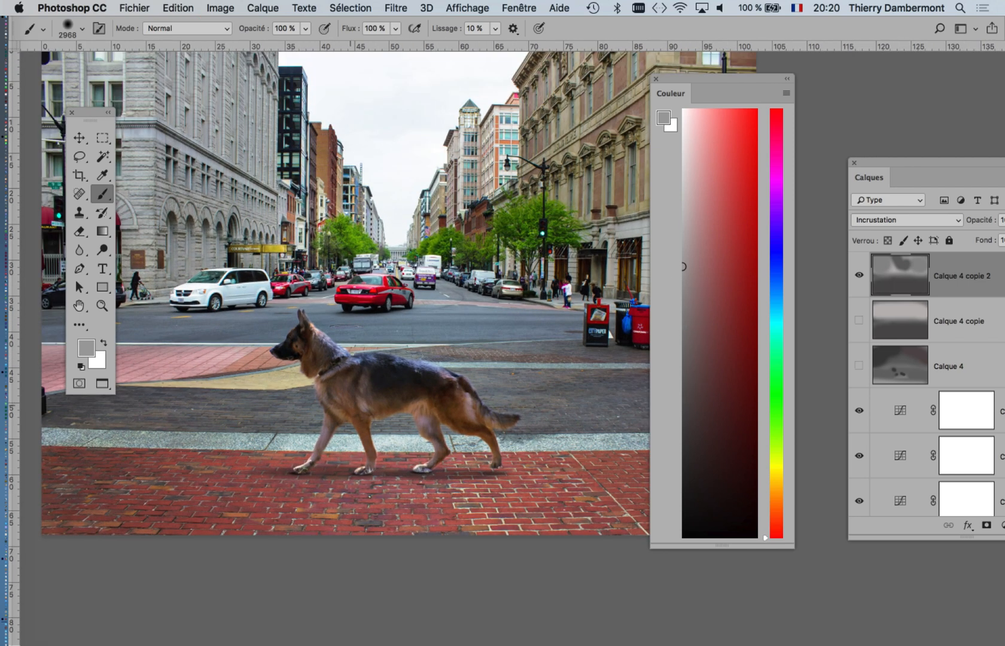
mouse_move(350, 408)
left_mouse_down()
mouse_move(293, 413)
mouse_move(287, 401)
left_mouse_up()
scroll(288, 400, "up", 3)
scroll(290, 402, "up", 2)
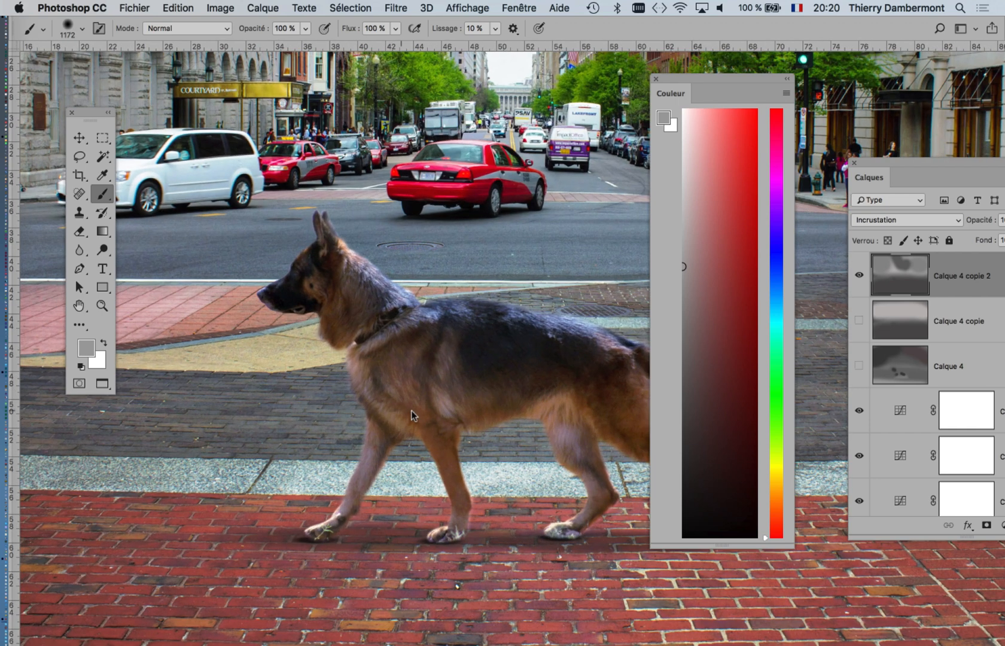
mouse_move(413, 413)
left_mouse_down()
mouse_move(354, 421)
mouse_move(389, 418)
left_mouse_up()
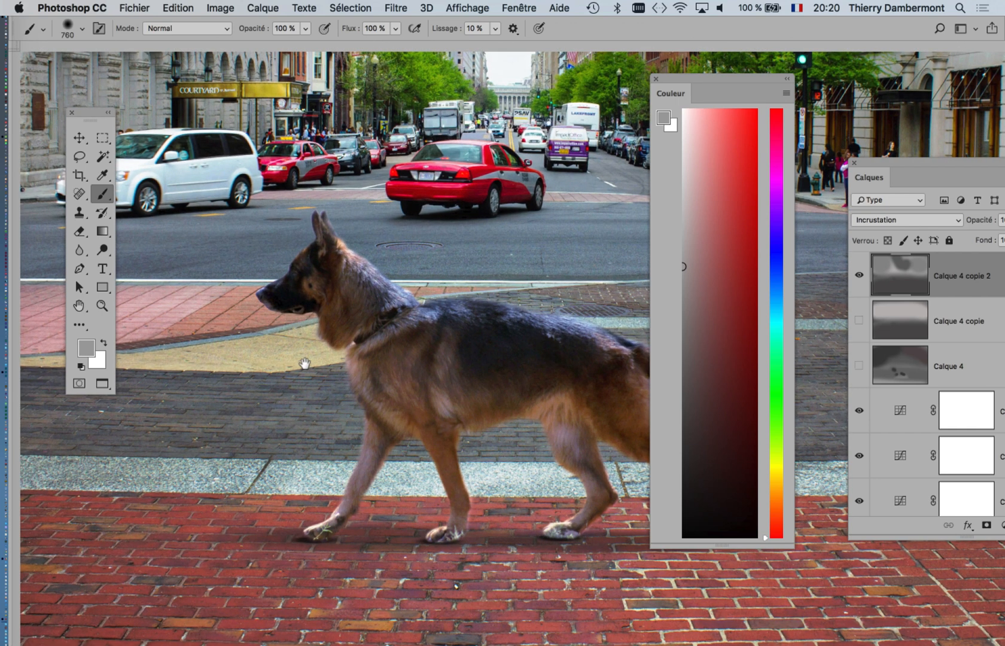
scroll(305, 363, "right", 5)
left_click_drag(250, 323, 225, 318)
left_click_drag(206, 263, 287, 330)
Try lightening the dog's hindquarters and back foot, undo the stroke and reduce the brush to 316 px
mouse_move(491, 368)
left_mouse_down()
mouse_move(409, 332)
mouse_move(401, 340)
left_mouse_up()
key("super+z")
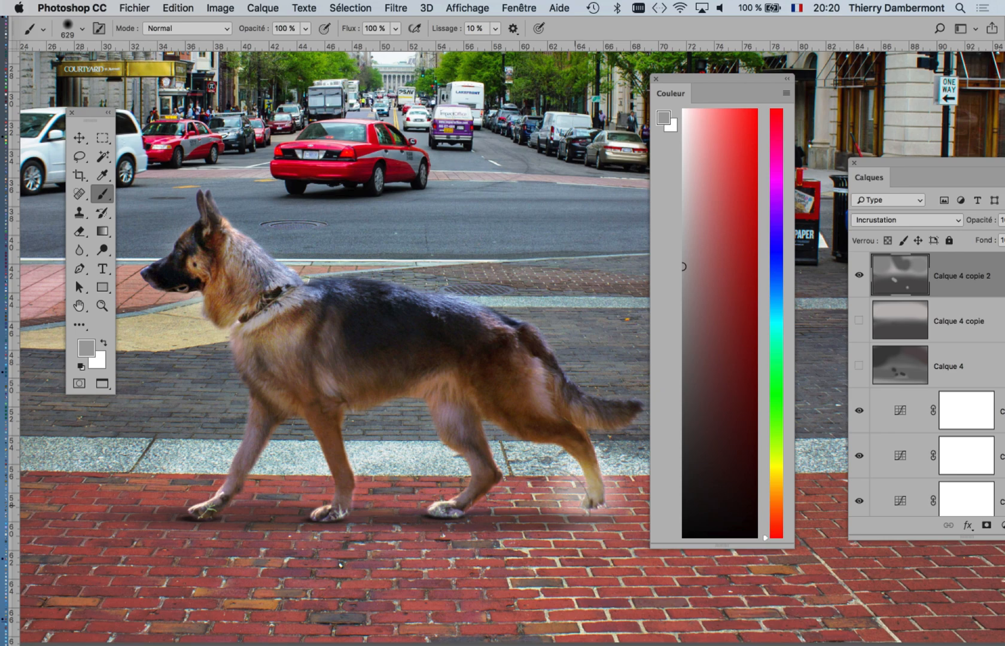
mouse_move(557, 488)
left_mouse_down()
mouse_move(459, 501)
mouse_move(502, 504)
mouse_move(507, 491)
mouse_move(475, 464)
mouse_move(416, 372)
left_mouse_up()
scroll(504, 497, "down", 5)
scroll(430, 354, "up", 5)
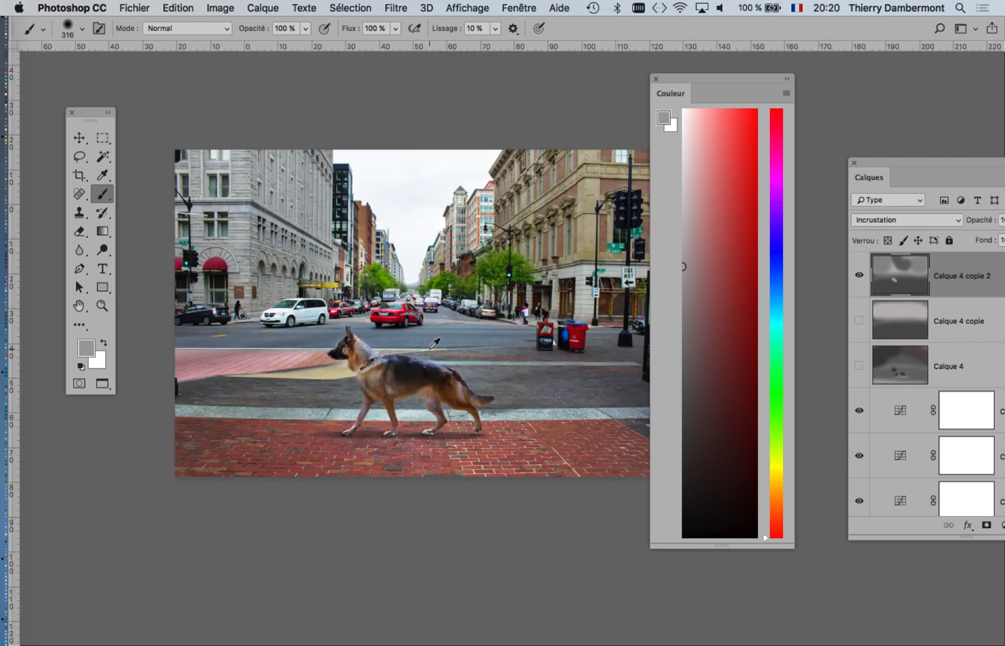
Close the Couleur panel, bring the Calques panel beside the montage and compare the three painted grey layers by showing each one alone
left_click(657, 79)
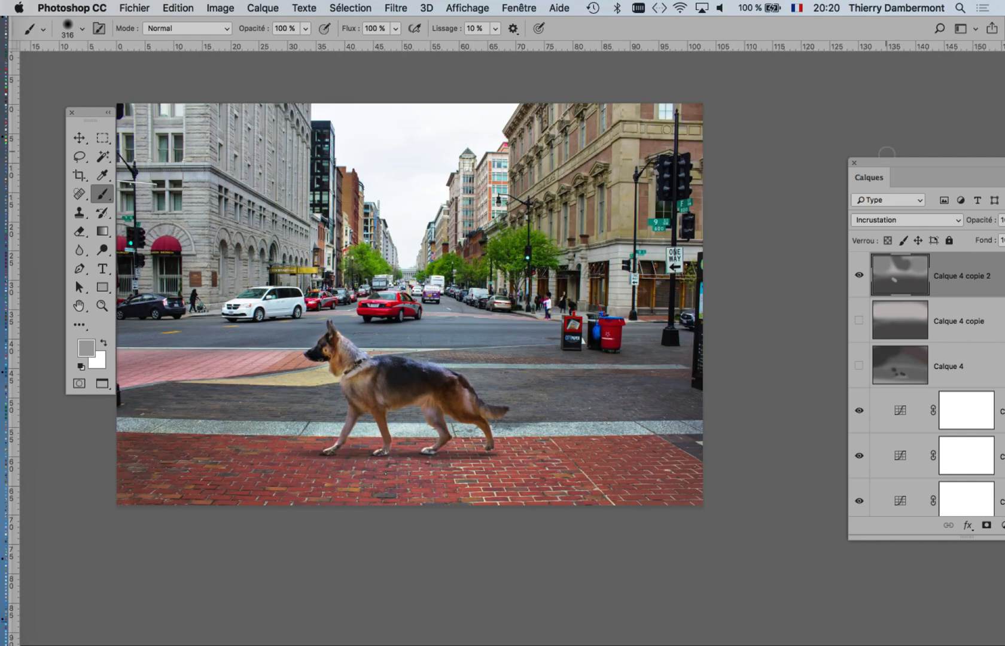
left_click_drag(883, 181, 774, 115)
left_click(750, 211)
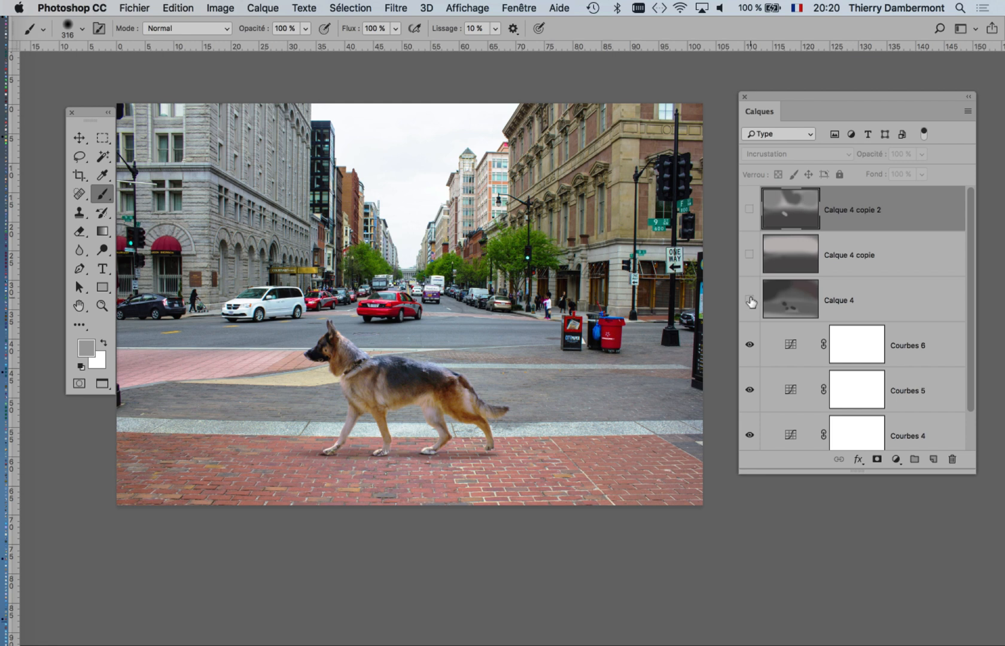
left_click(750, 300)
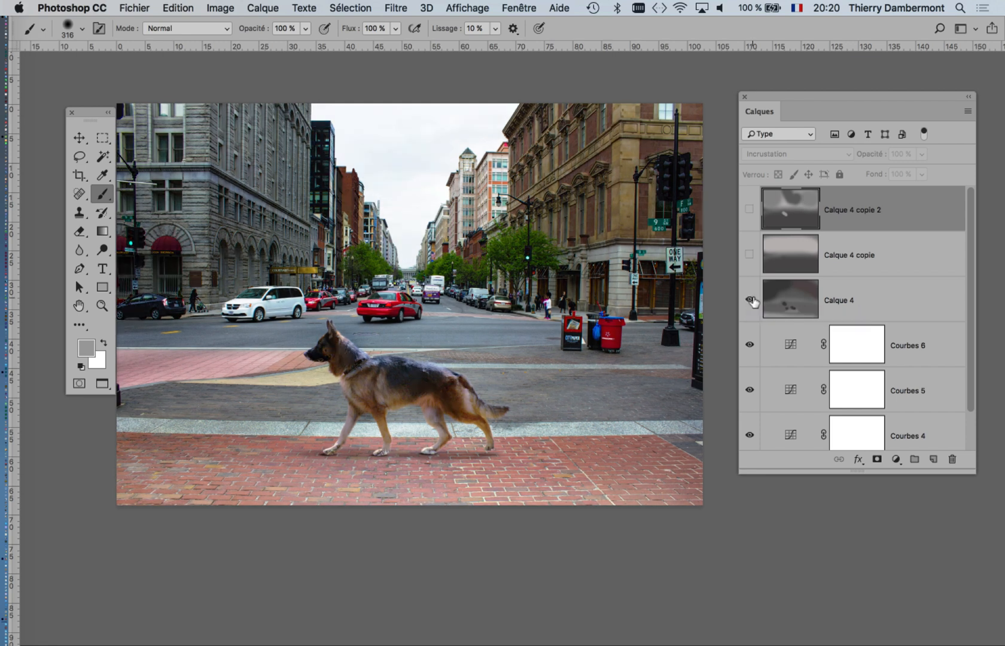
left_click(749, 299)
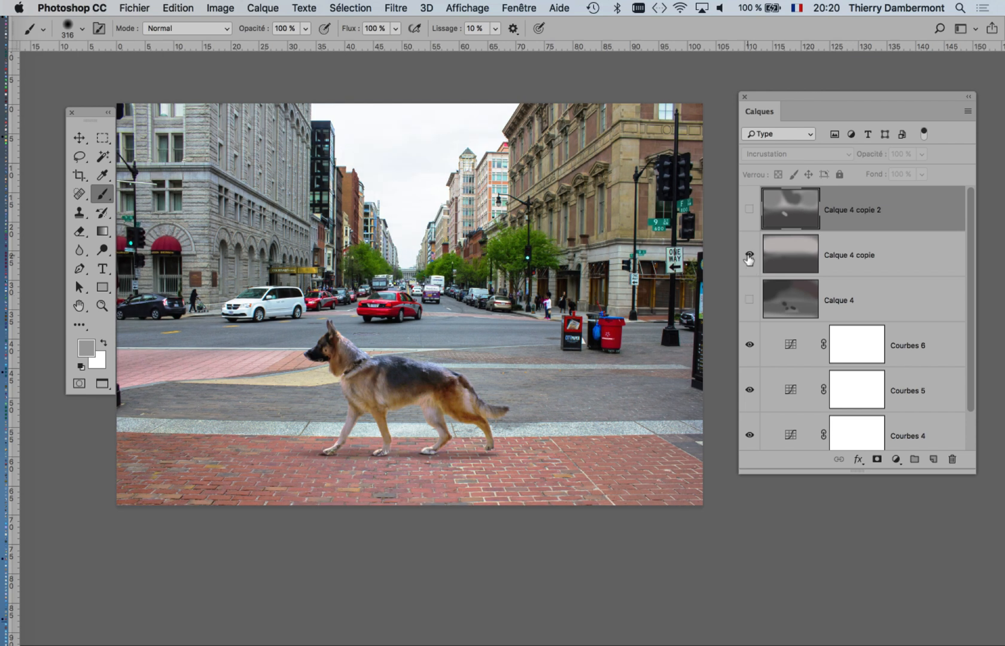
left_click(749, 255)
left_click(749, 255)
left_click(749, 210)
left_click(749, 211)
Show only the first painted layer, Calque 4, duplicate it and hide the original
left_click(748, 300)
left_click_drag(774, 306, 933, 464)
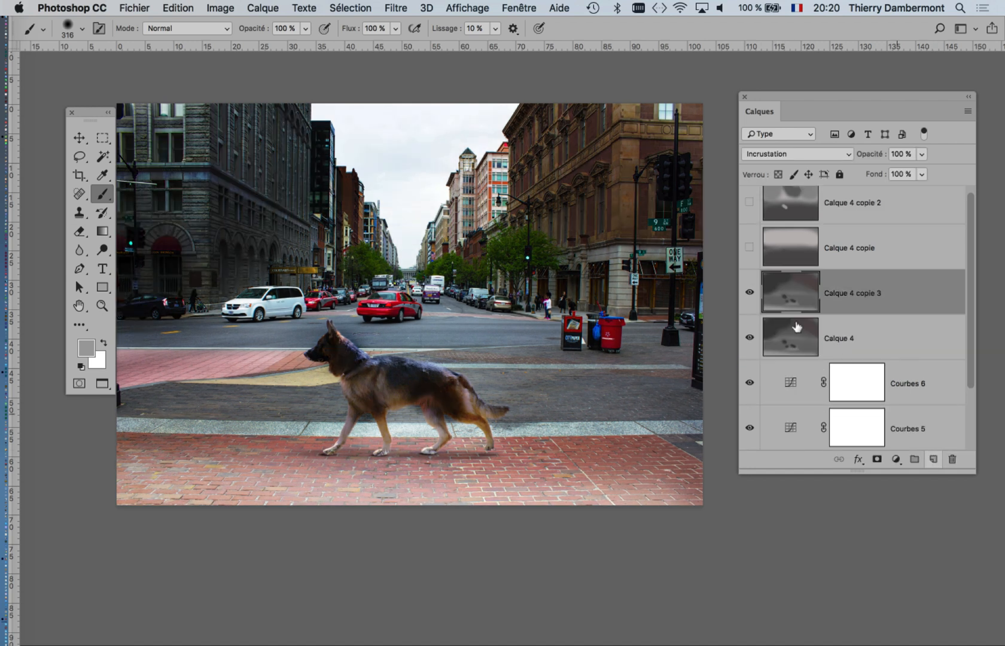
left_click(749, 338)
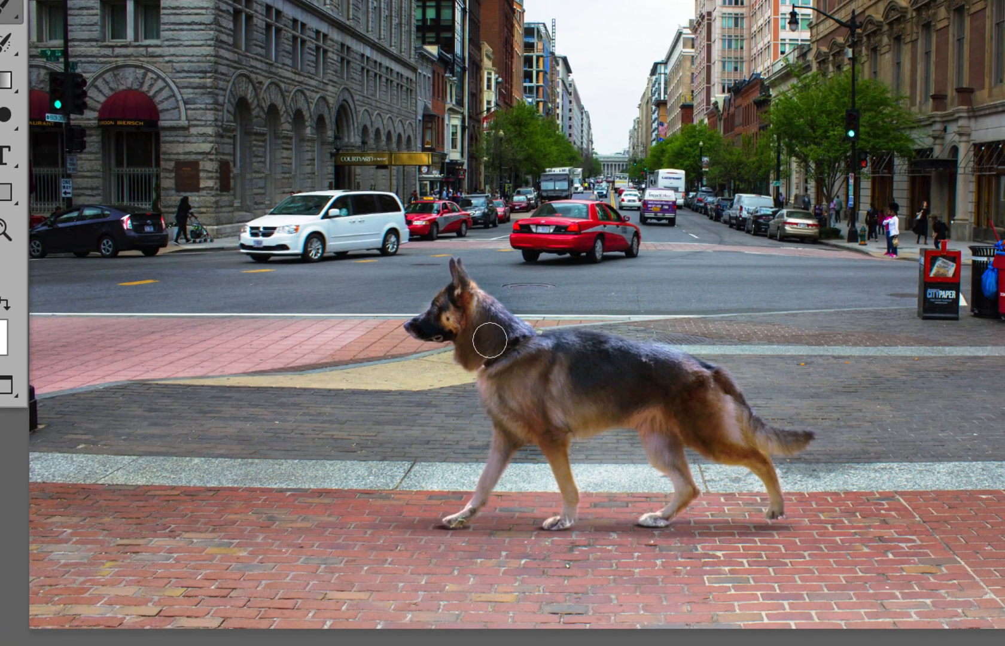
left_click_drag(498, 348, 528, 348)
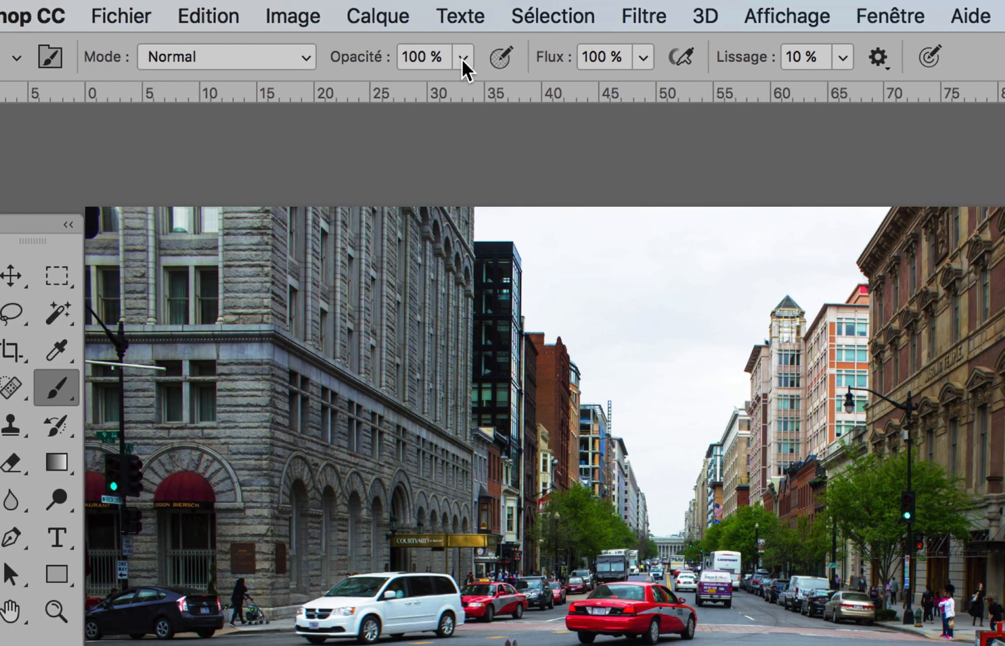
Set the Brush tool's opacity to 55 %
left_click(463, 58)
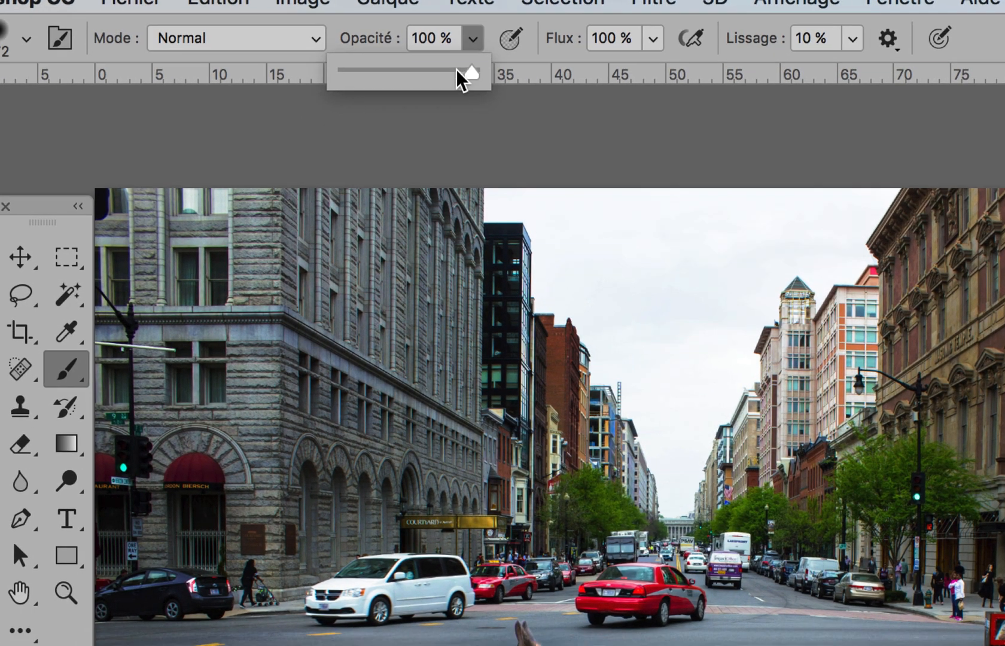
left_click(408, 86)
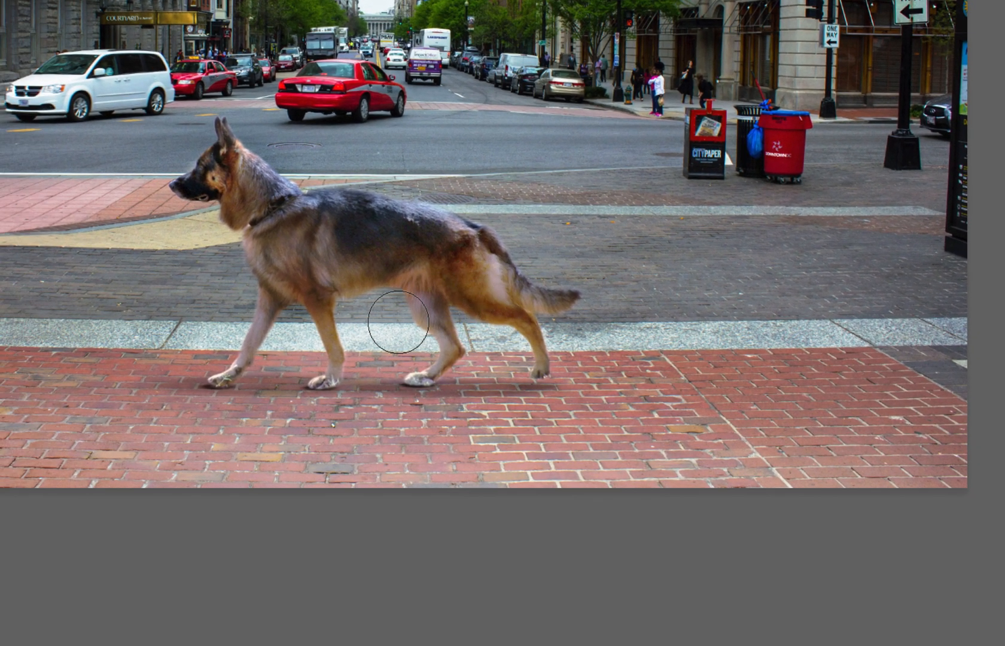
key("v")
key("b")
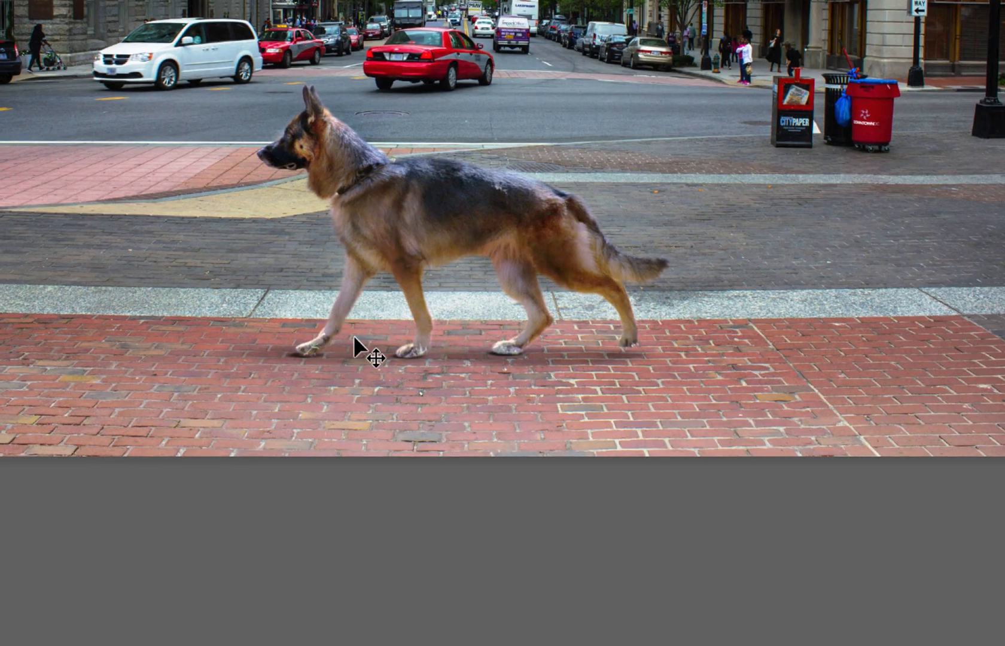
scroll(394, 454, "down", 2)
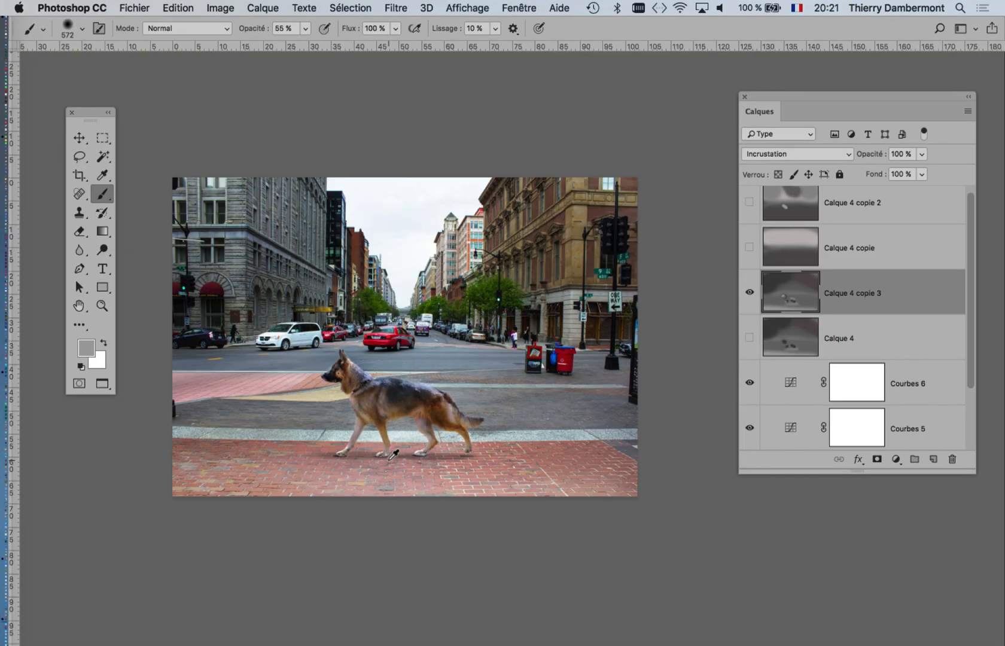
Duplicate Calque 4 copie 3, hide the original and paint grey over the building facades with a 1710 px brush at 55 % opacity
left_click_drag(798, 300, 979, 567)
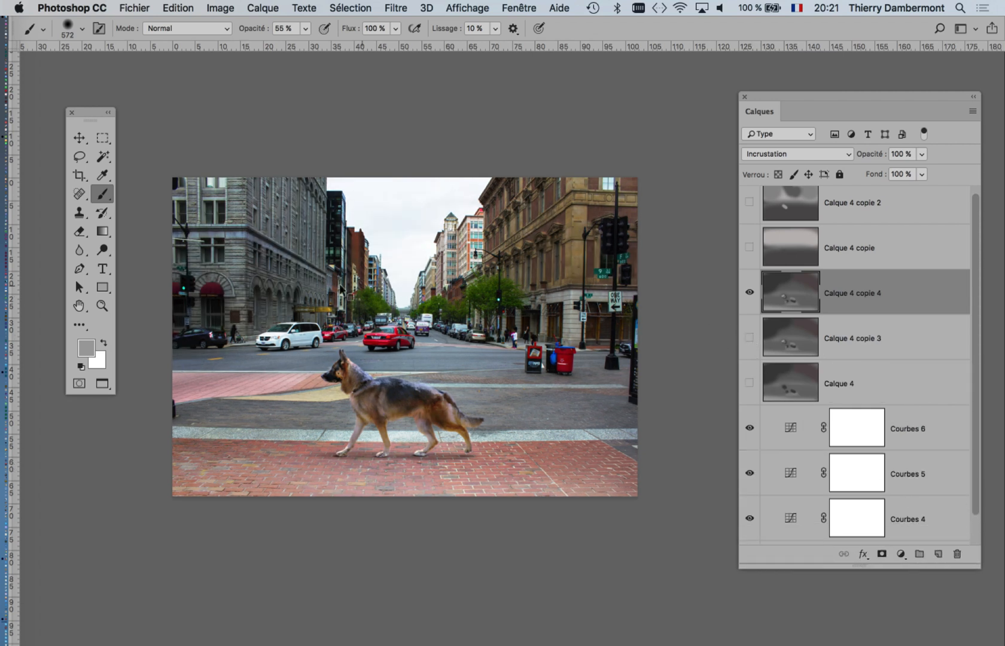
left_click_drag(313, 285, 361, 277)
left_click_drag(563, 195, 568, 344)
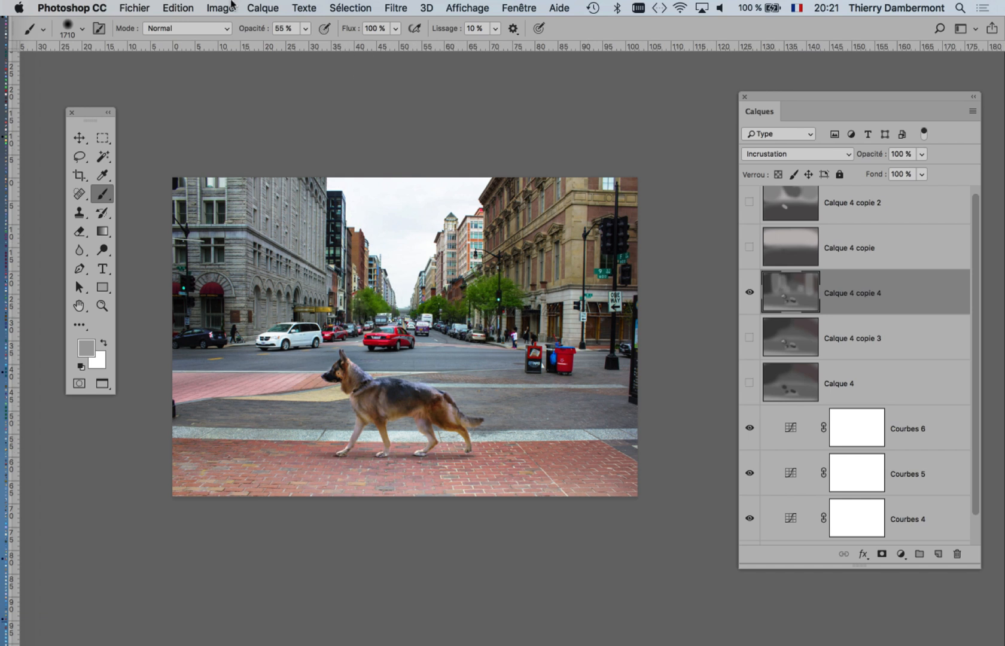
Try to save the montage under a new name as washington-DC-street-view-05.psd in Photoshop format with its layers
left_click(148, 7)
left_click(179, 156)
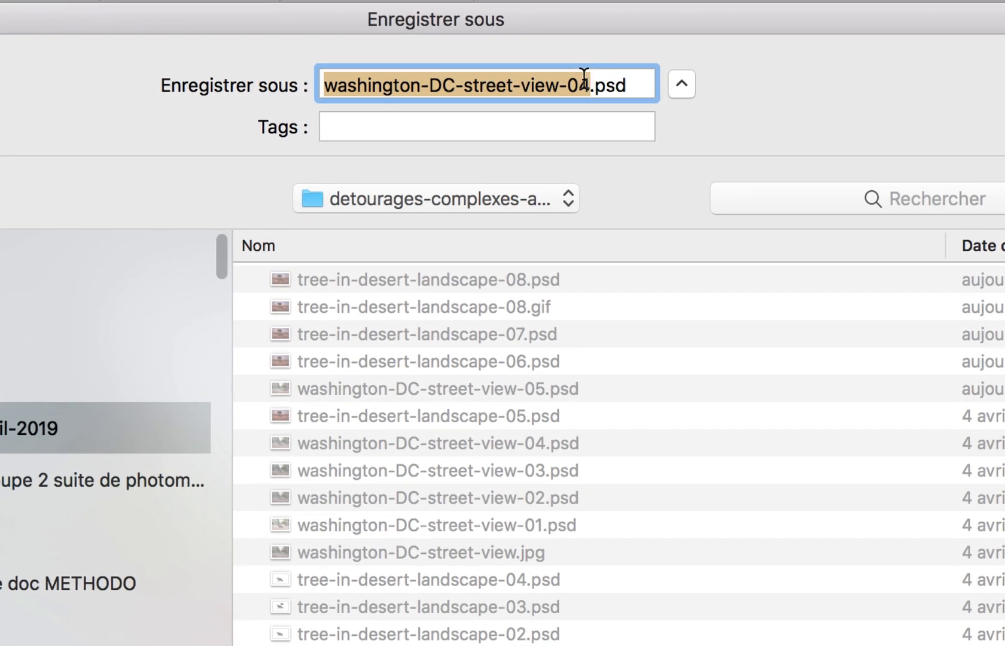
left_click(584, 76)
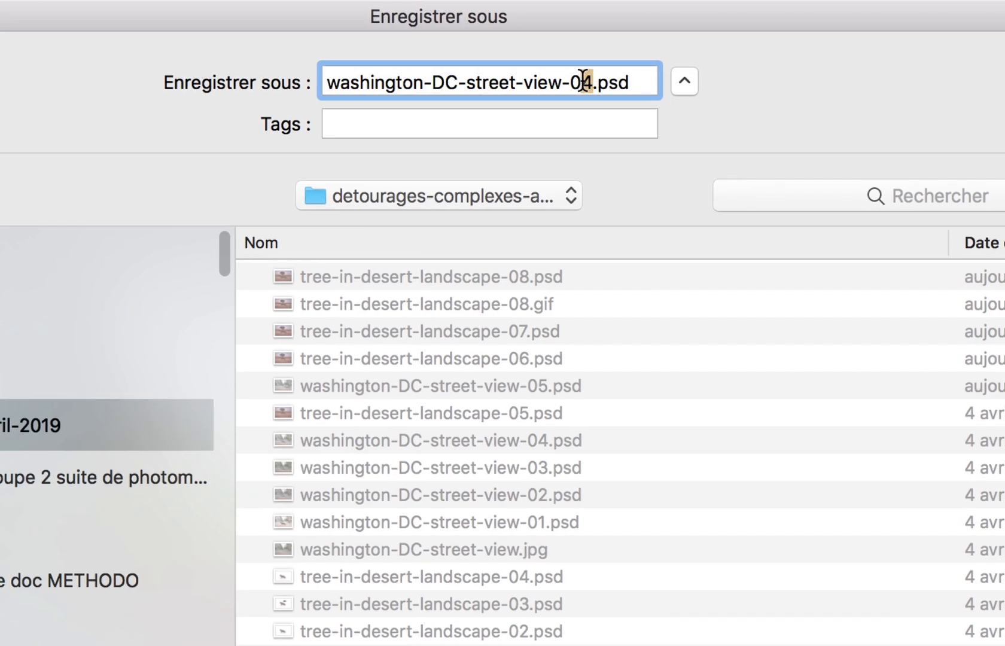
key("BackSpace")
type("5")
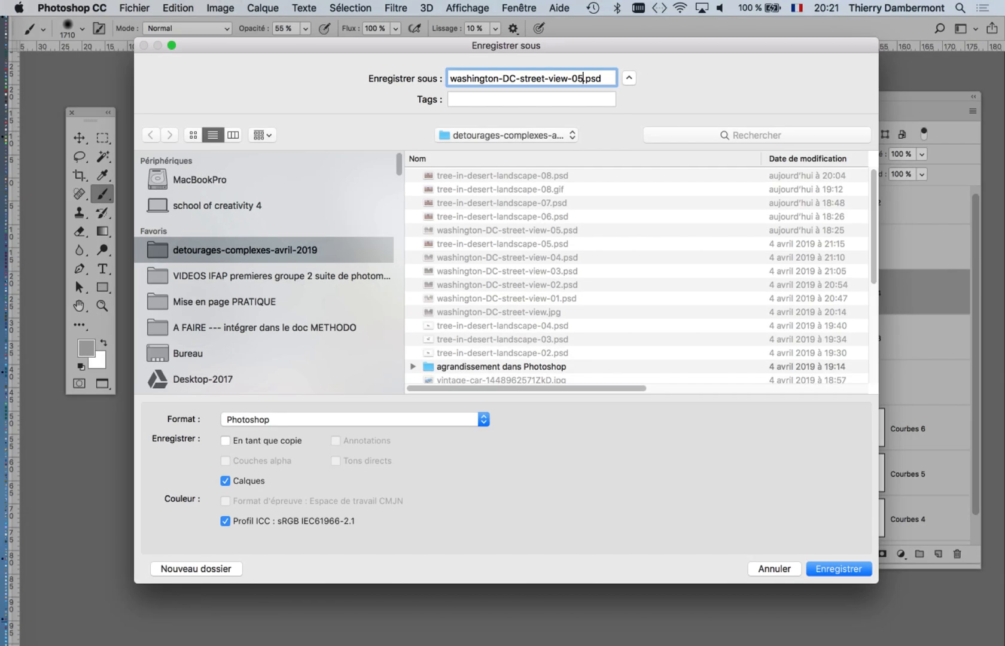
key("Return")
key("Escape")
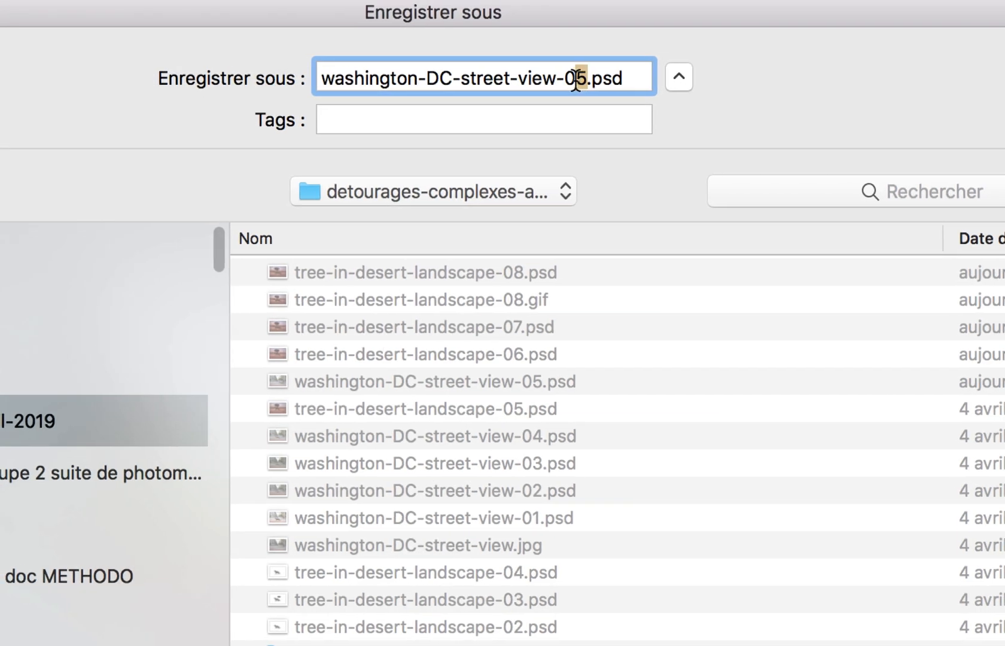
Change the file name to washington-DC-street-view-06.psd and save the montage
key("BackSpace")
type("6")
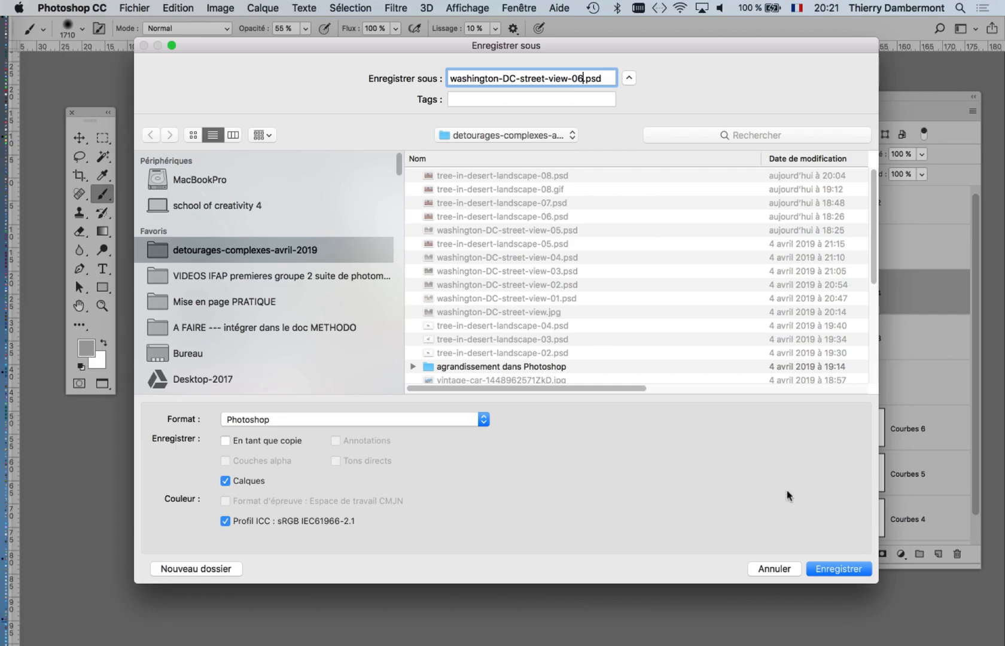
left_click(840, 568)
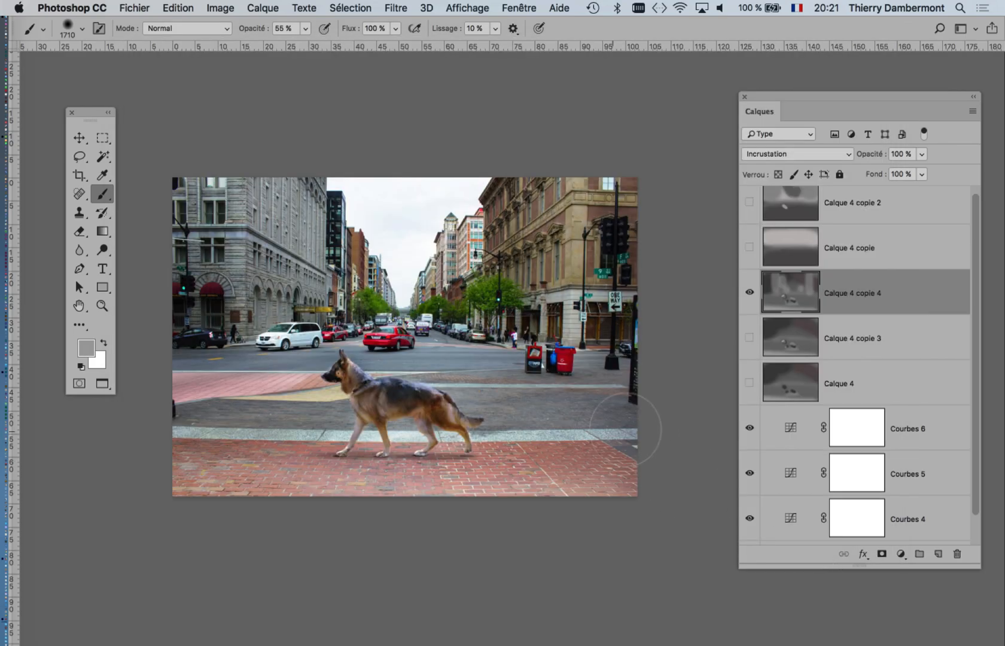
Hide the painted grey layer Calque 4 copie 4 and save the document again
left_click(750, 293)
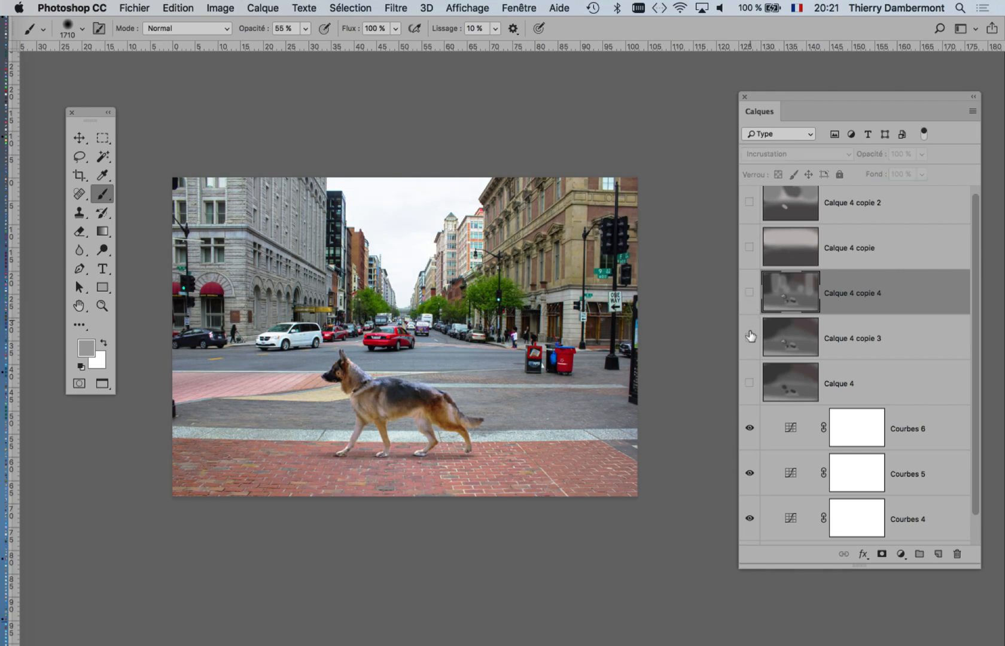
left_click(144, 8)
left_click(143, 141)
left_click_drag(976, 423, 971, 478)
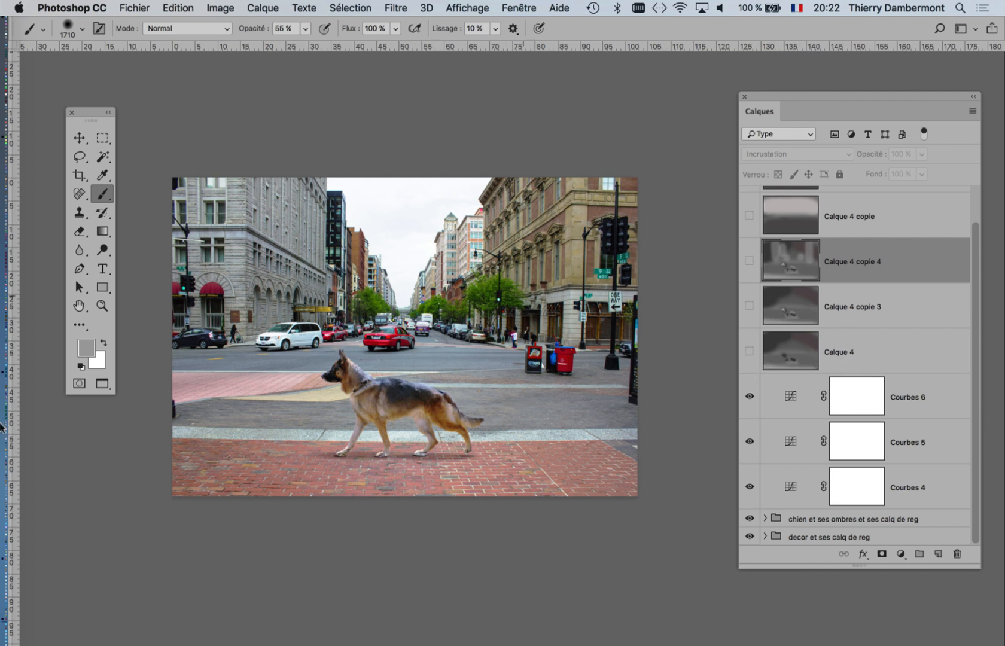
Switch to Firefox
left_click(27, 543)
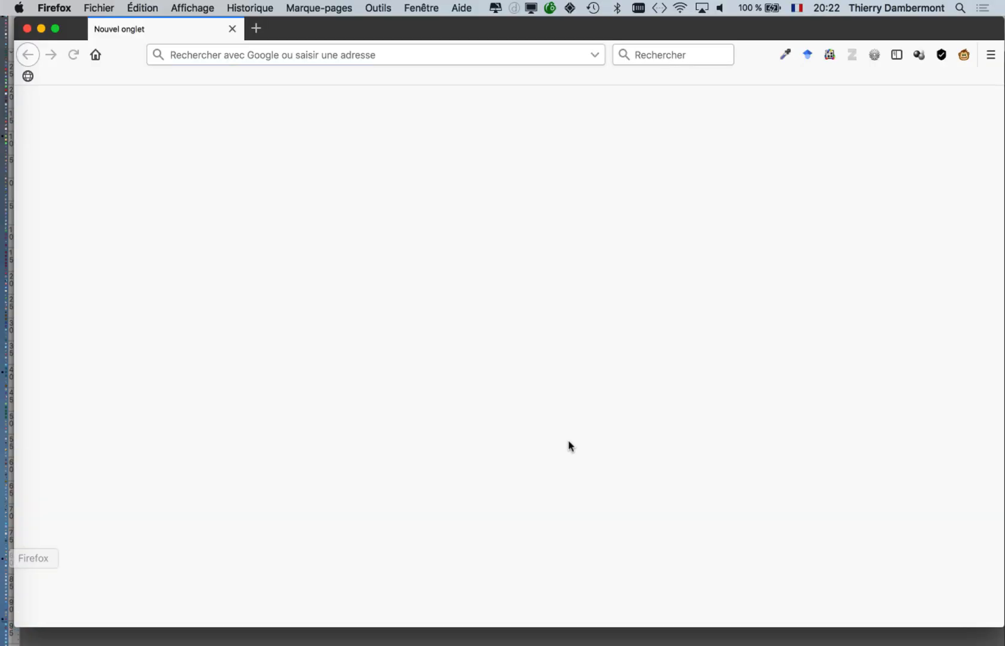